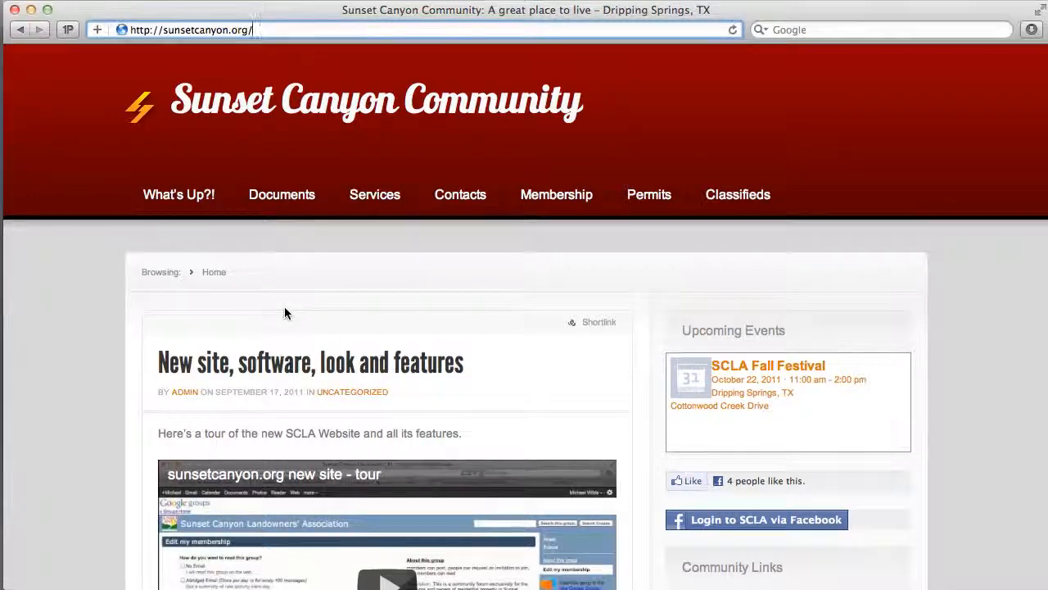
# - Open the community site's login page and start logging in through Facebook
pyautogui.scroll(-5, 956, 267)
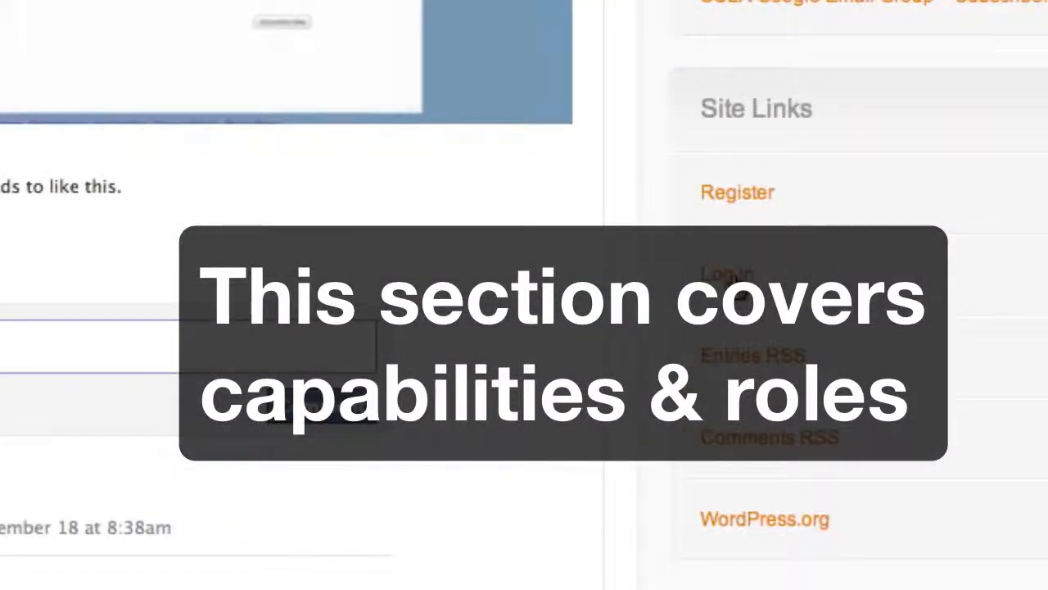
pyautogui.click(735, 280)
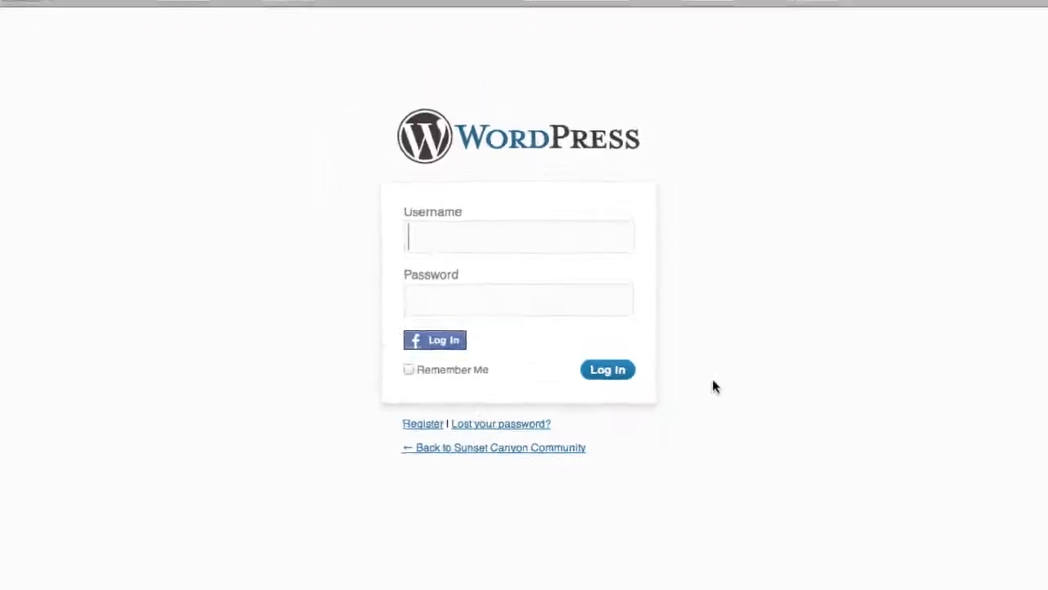
pyautogui.click(452, 358)
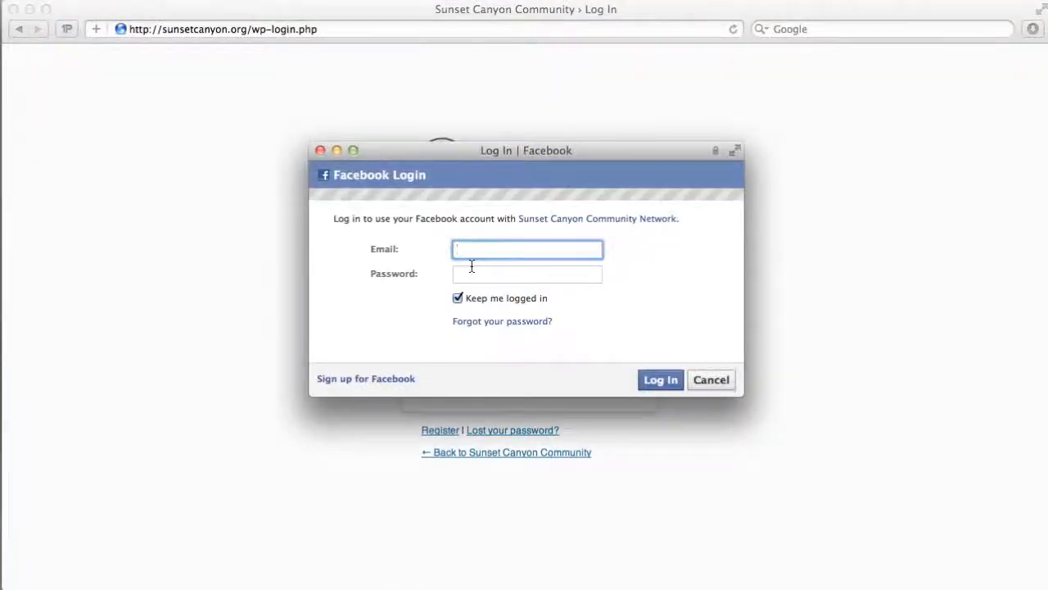
# - Enter the Facebook account's e-mail and password and log in
pyautogui.press('Tab')
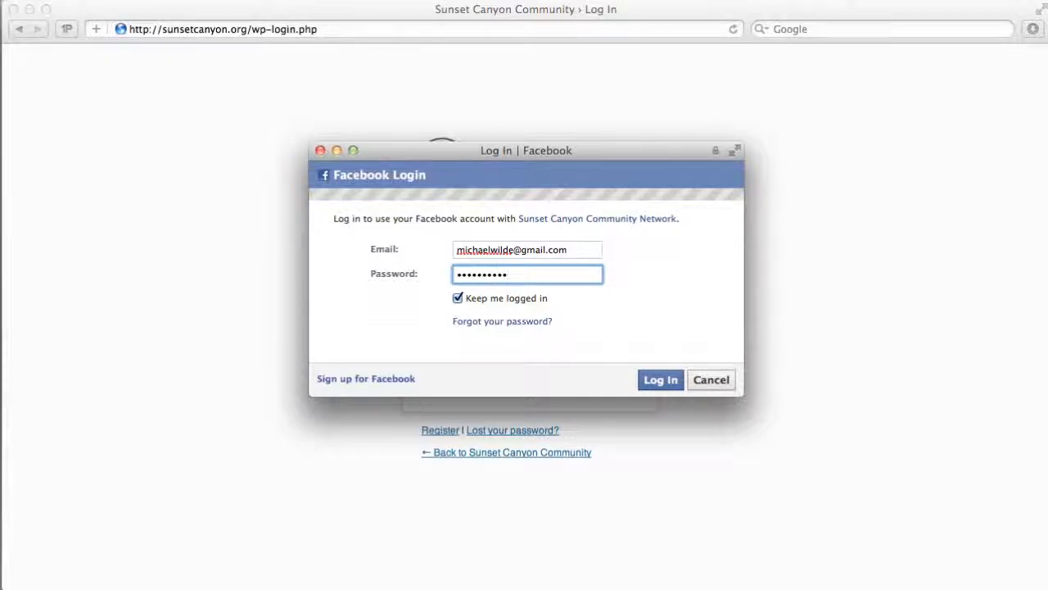
pyautogui.press('Return')
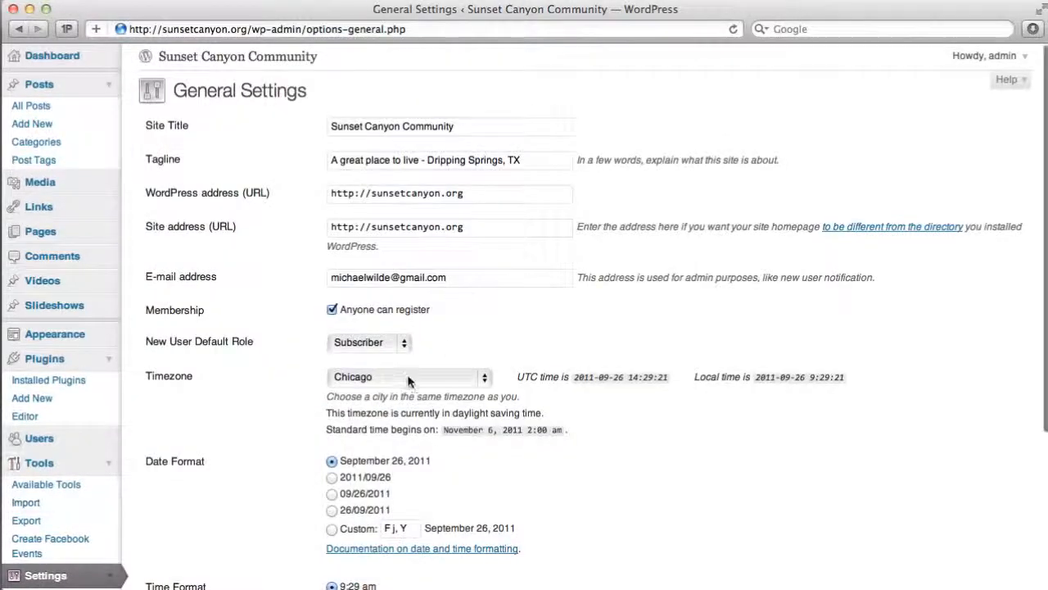
# - Examine the roles offered for New User Default Role in the General Settings
pyautogui.moveTo(146, 341); pyautogui.dragTo(203, 336)
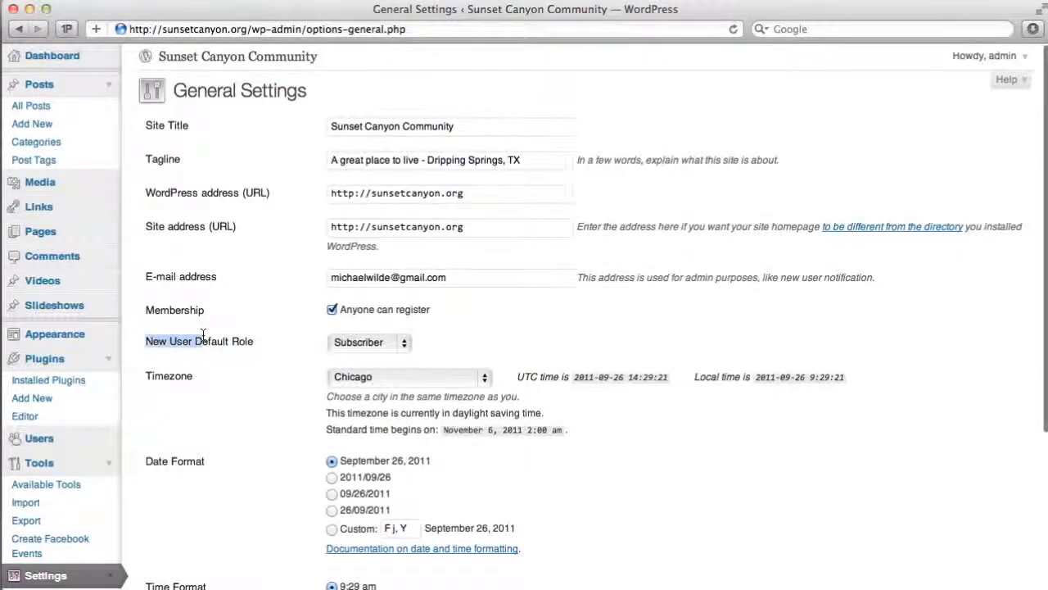
pyautogui.click(205, 337)
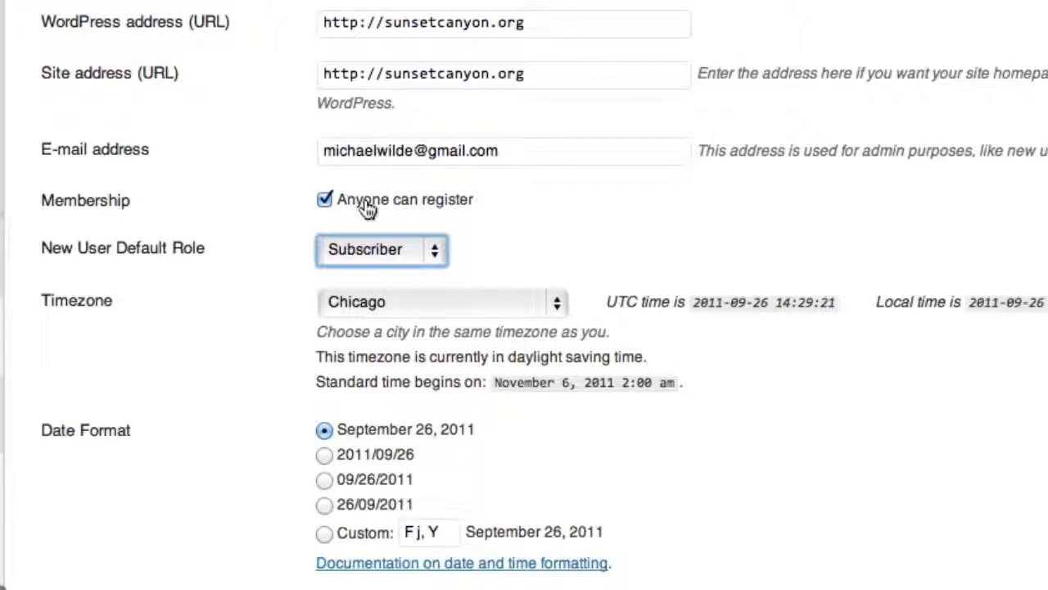
pyautogui.click(425, 255)
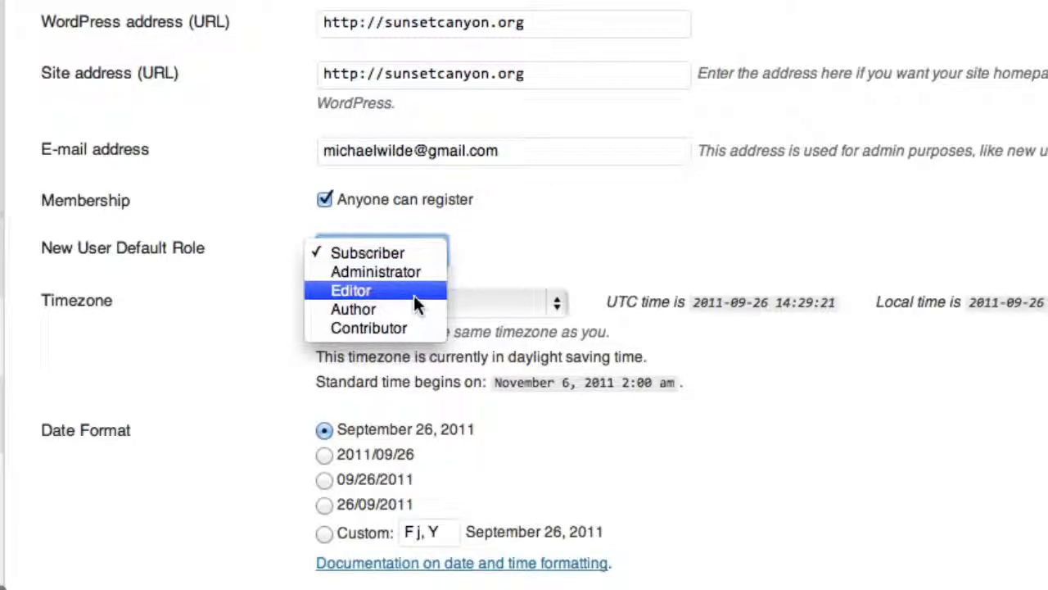
pyautogui.click(629, 239)
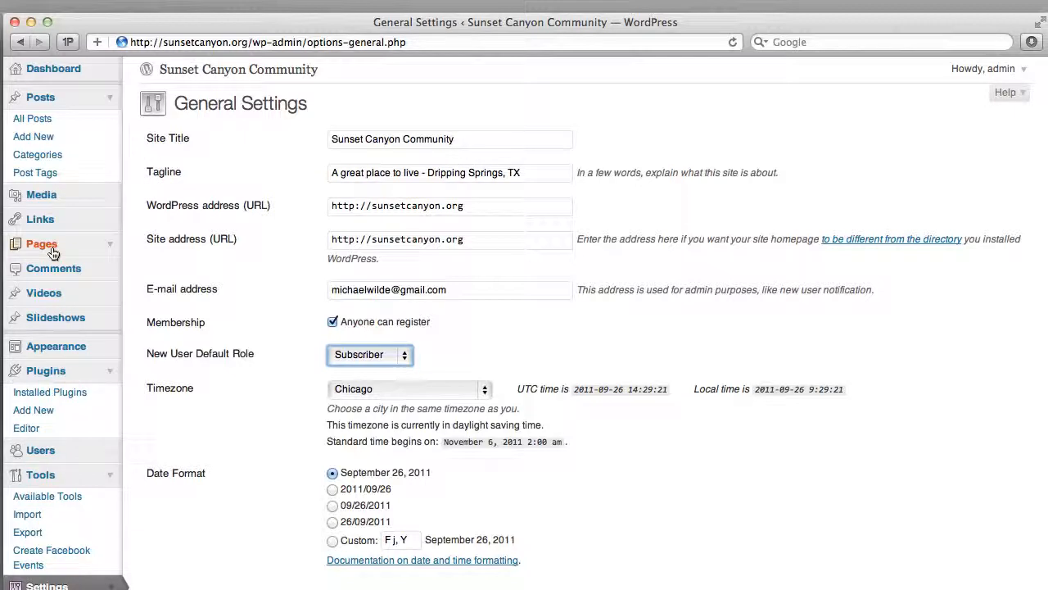
# - Open the test user from the user list, set the role to Editor and update the user
pyautogui.click(49, 449)
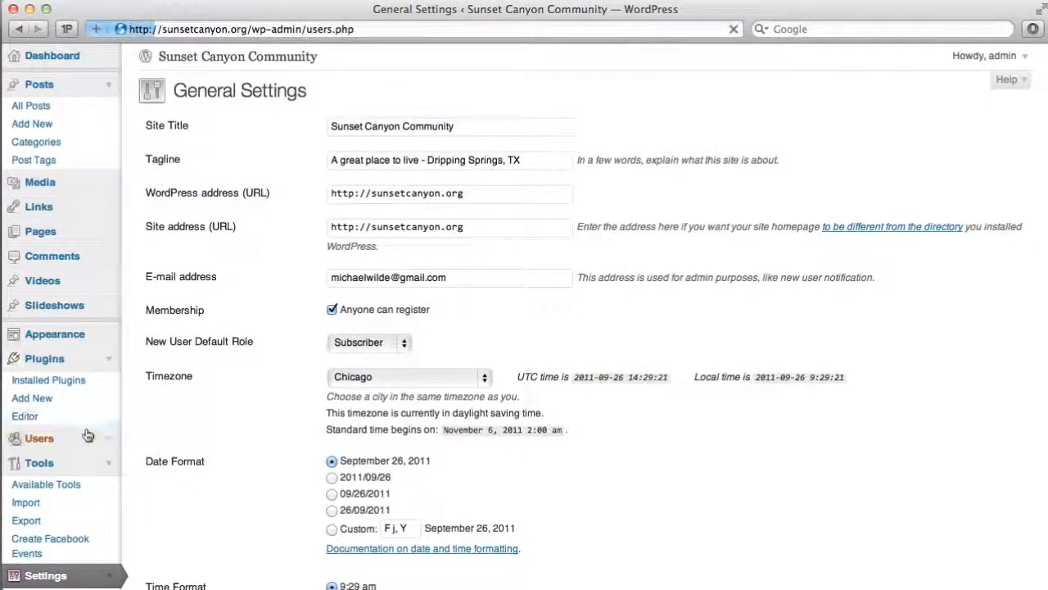
pyautogui.moveTo(375, 369)
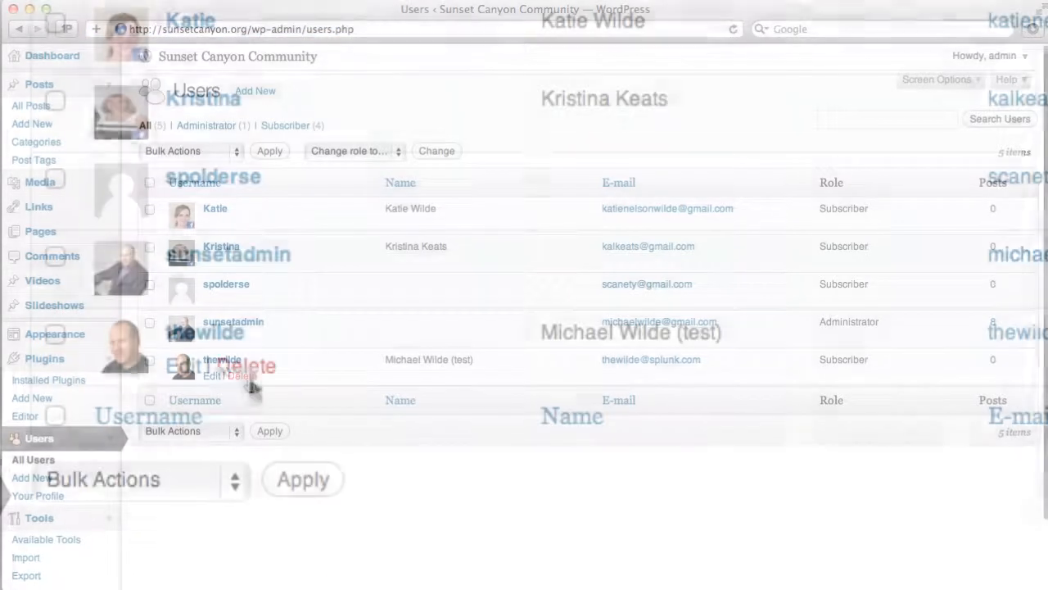
pyautogui.click(182, 366)
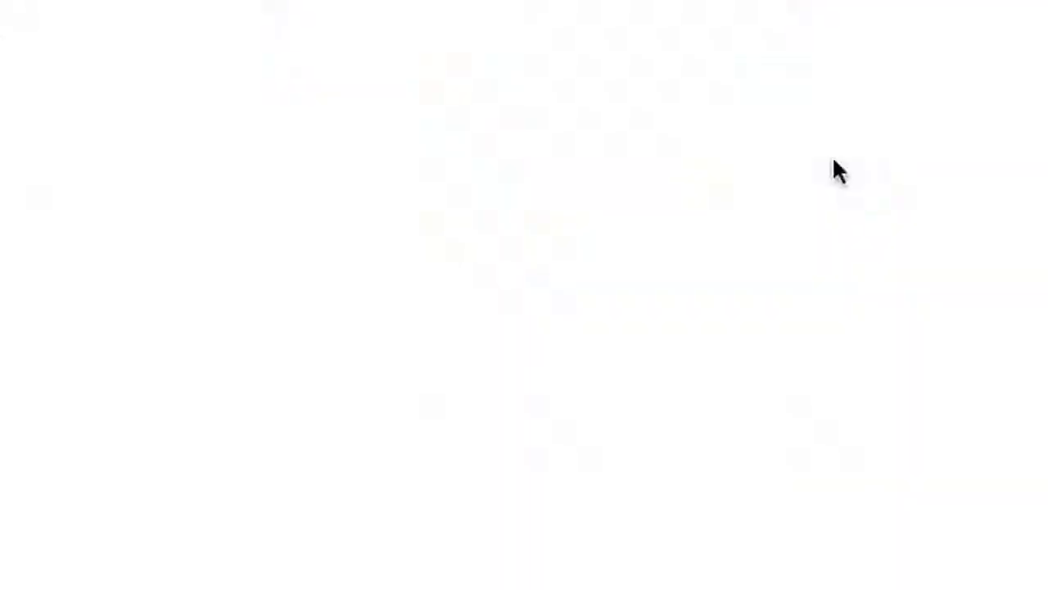
pyautogui.scroll(-2, 870, 169)
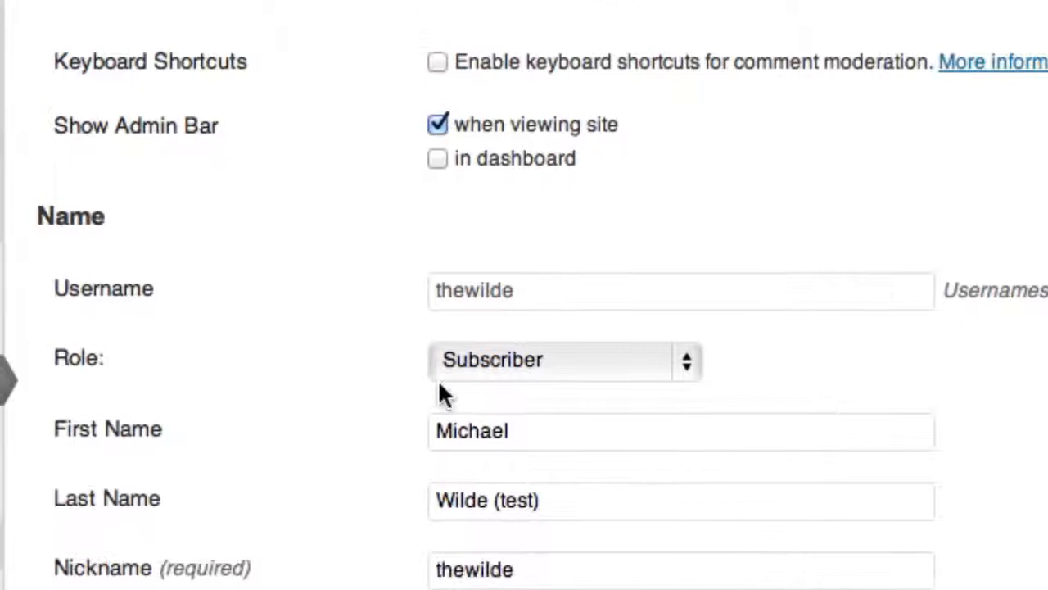
pyautogui.click(524, 361)
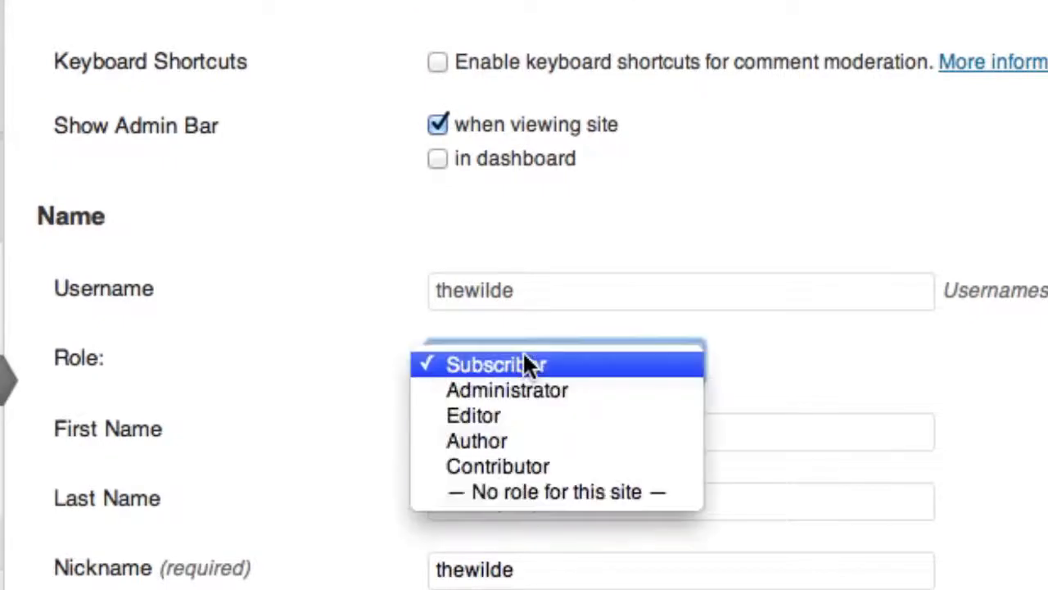
pyautogui.click(544, 422)
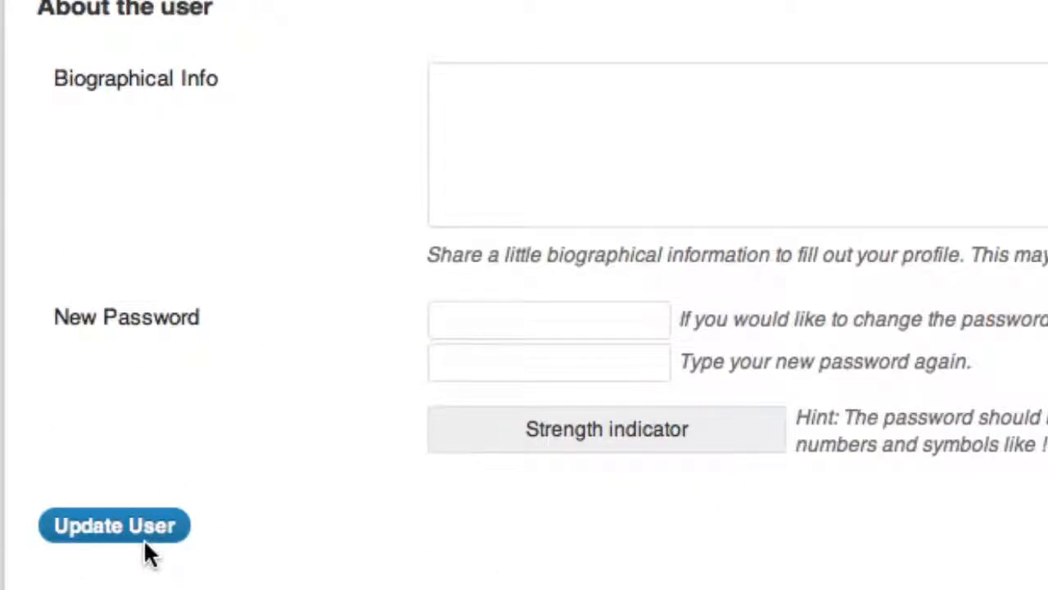
pyautogui.click(134, 525)
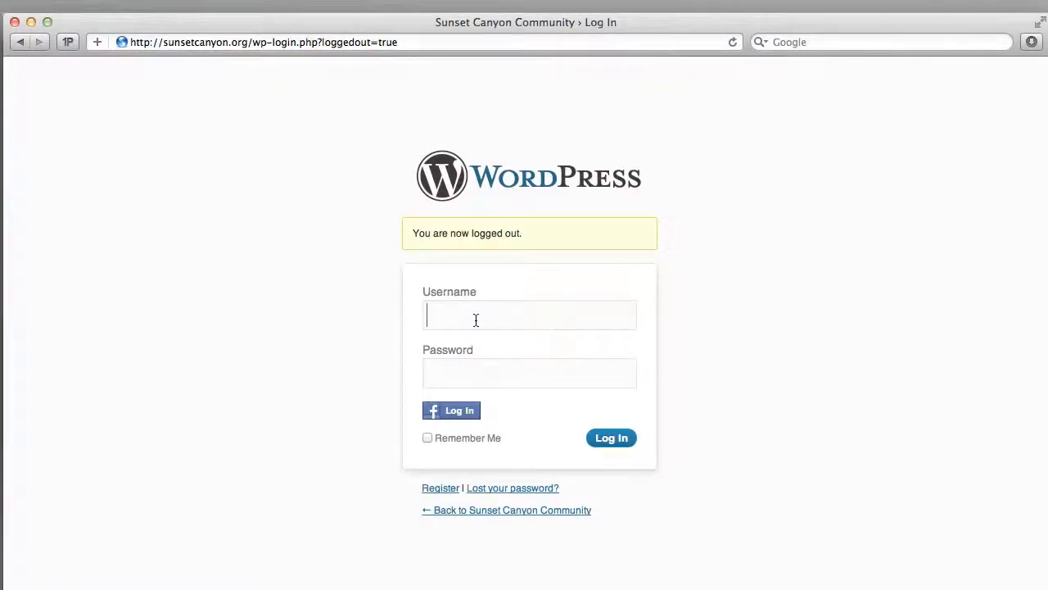
# - Log in to WordPress with the test user's username and password
pyautogui.click(476, 319)
pyautogui.write('the')
pyautogui.write('wilde')
pyautogui.press('Tab')
pyautogui.write('•••••')
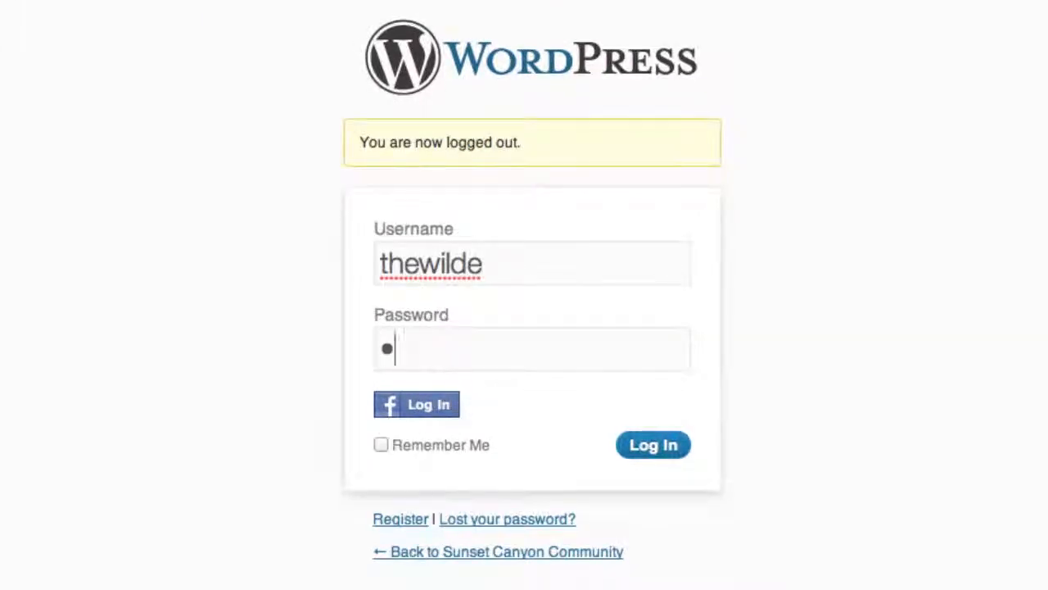
pyautogui.write('••••')
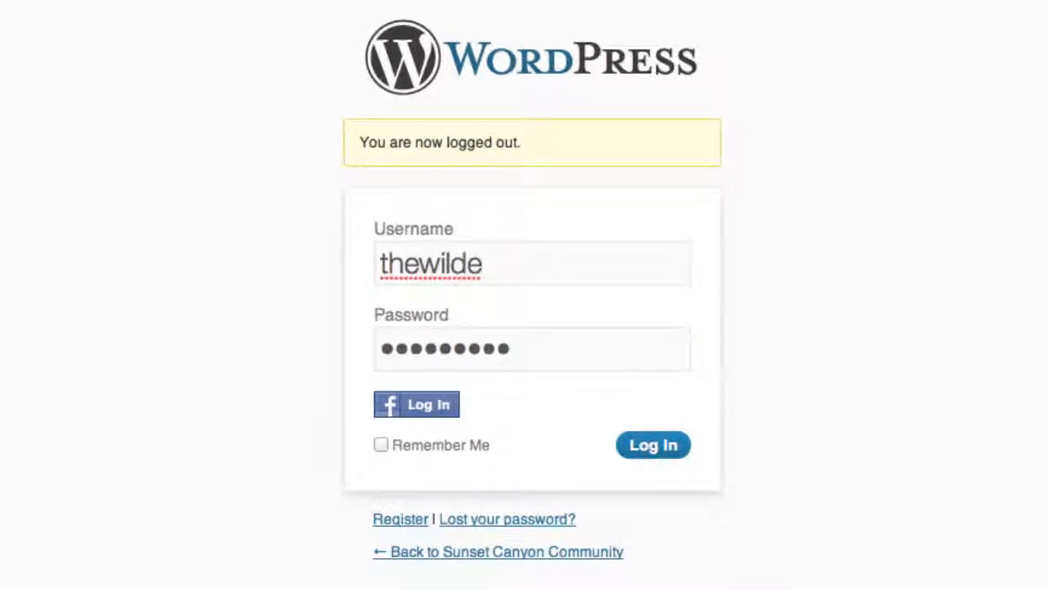
pyautogui.press('Return')
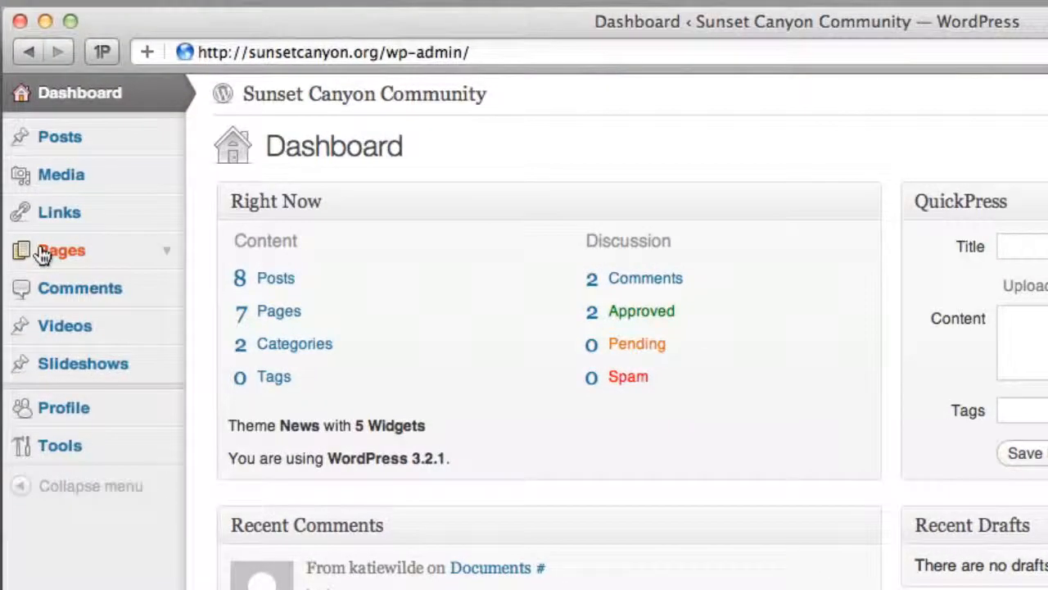
# - Open the list of pages and load the sunsetcanyon.org home page in a new tab
pyautogui.click(43, 254)
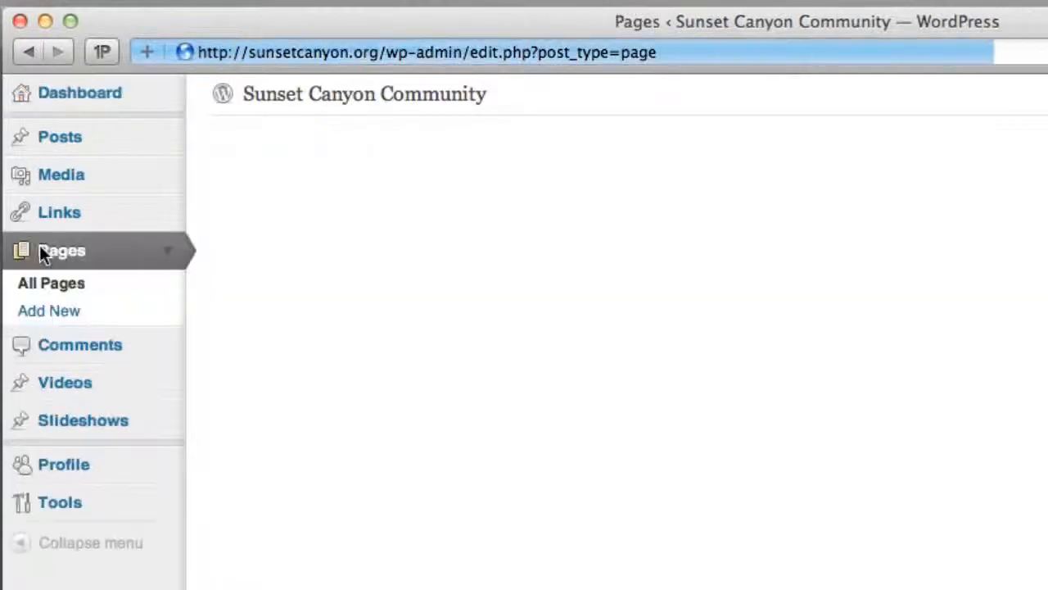
pyautogui.press('super+t')
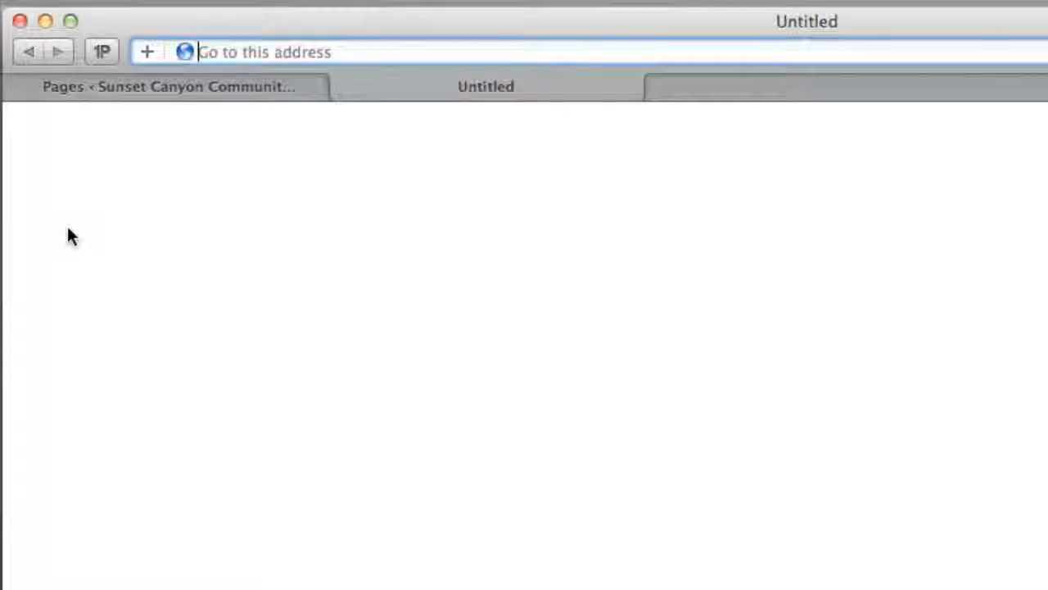
pyautogui.write('sun')
pyautogui.press('Return')
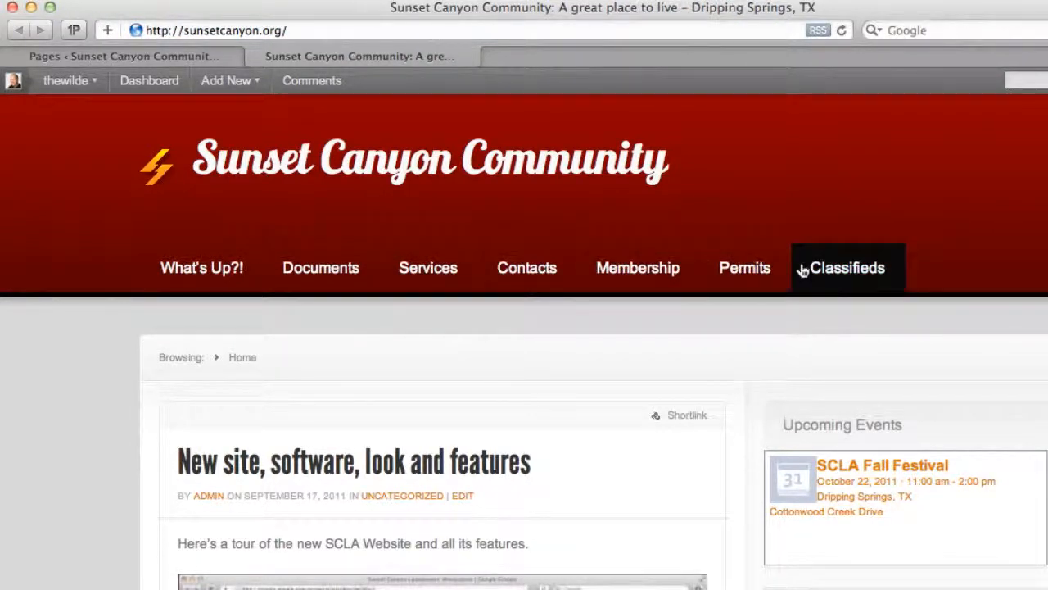
# - Open the site's Contacts page and look through its board and contact listings
pyautogui.click(547, 279)
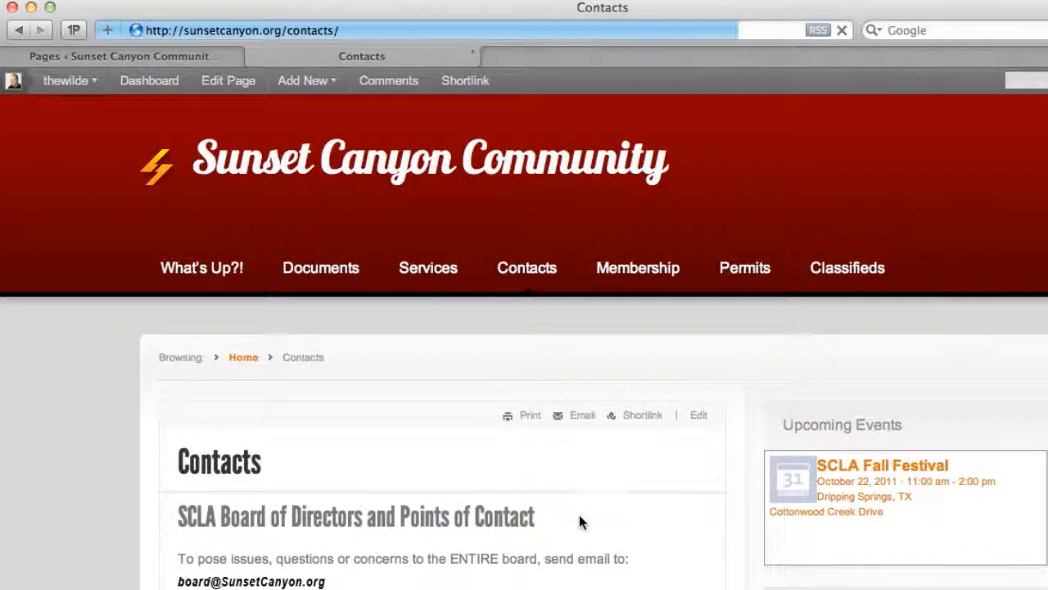
pyautogui.scroll(-15, 580, 517)
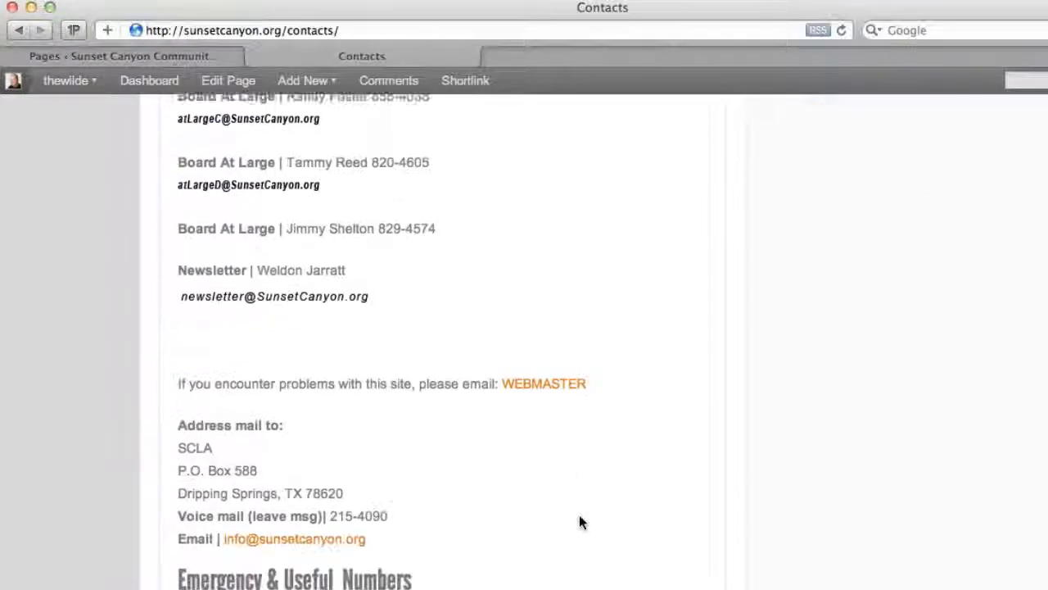
pyautogui.scroll(-10, 579, 514)
pyautogui.press('Home')
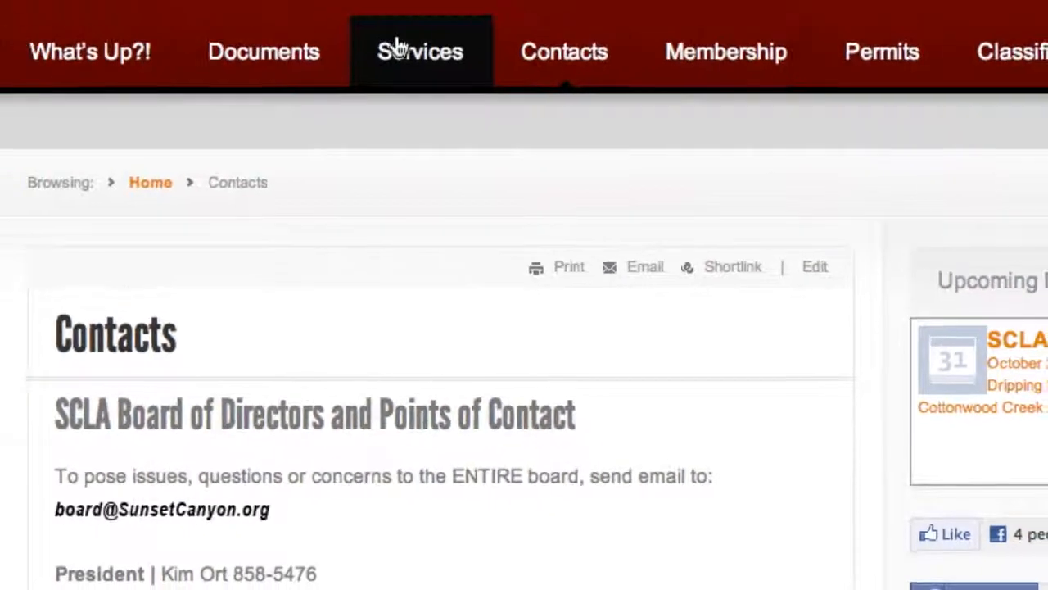
# - Open the site's Documents page in the page editor
pyautogui.click(249, 49)
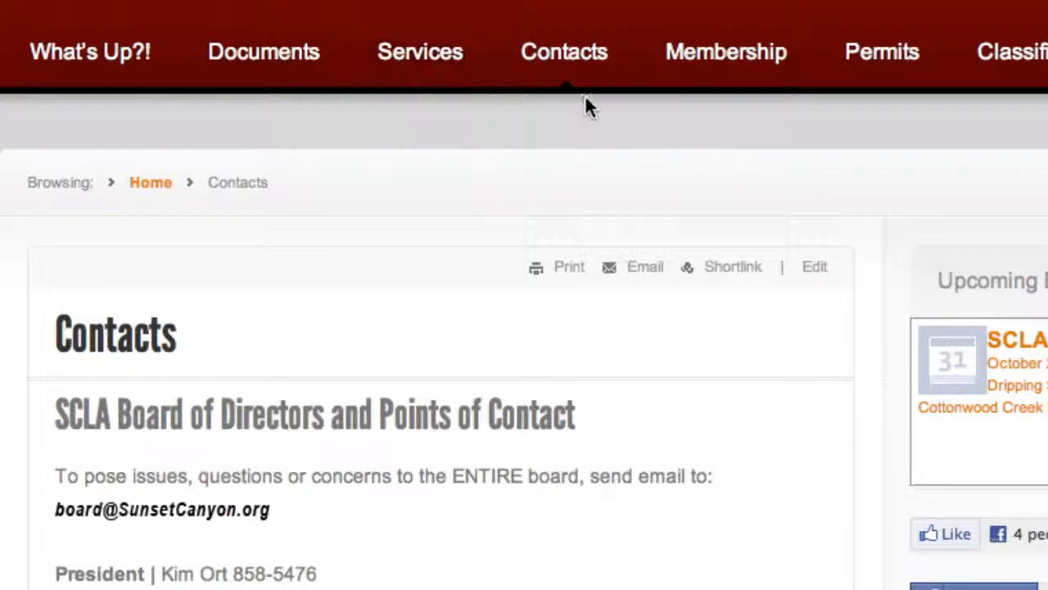
pyautogui.click(811, 268)
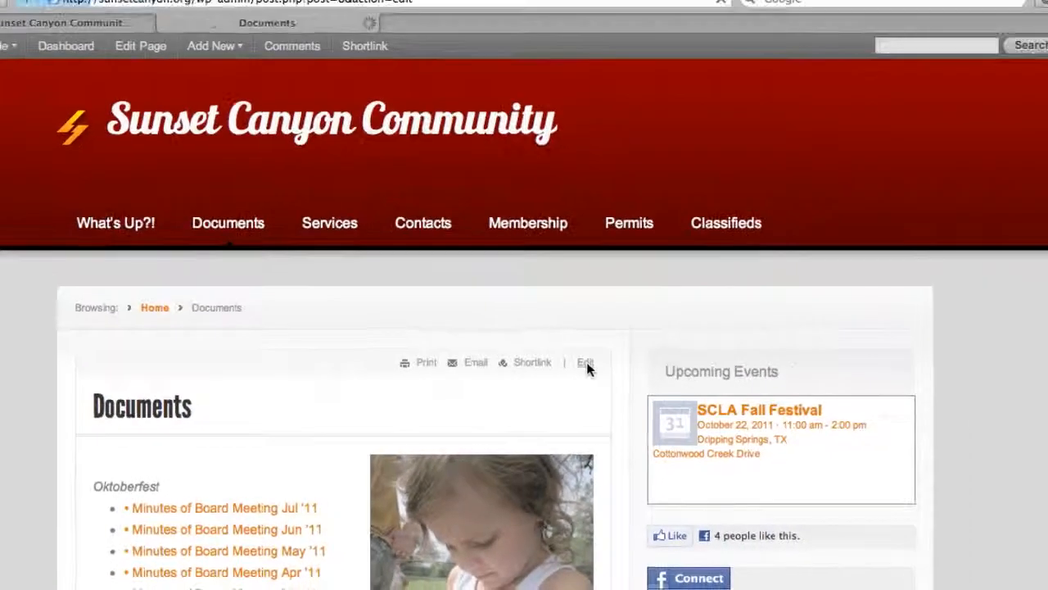
# - Insert an empty bullet above the "Minutes of Board Meeting Jul '11" entry in the page content
pyautogui.click(210, 307)
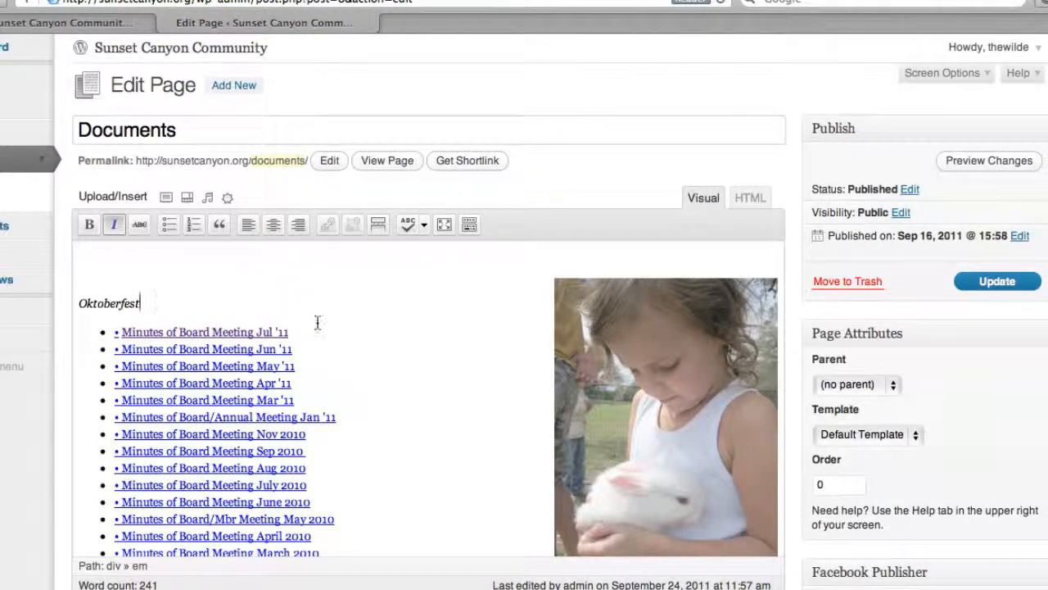
pyautogui.click(120, 332)
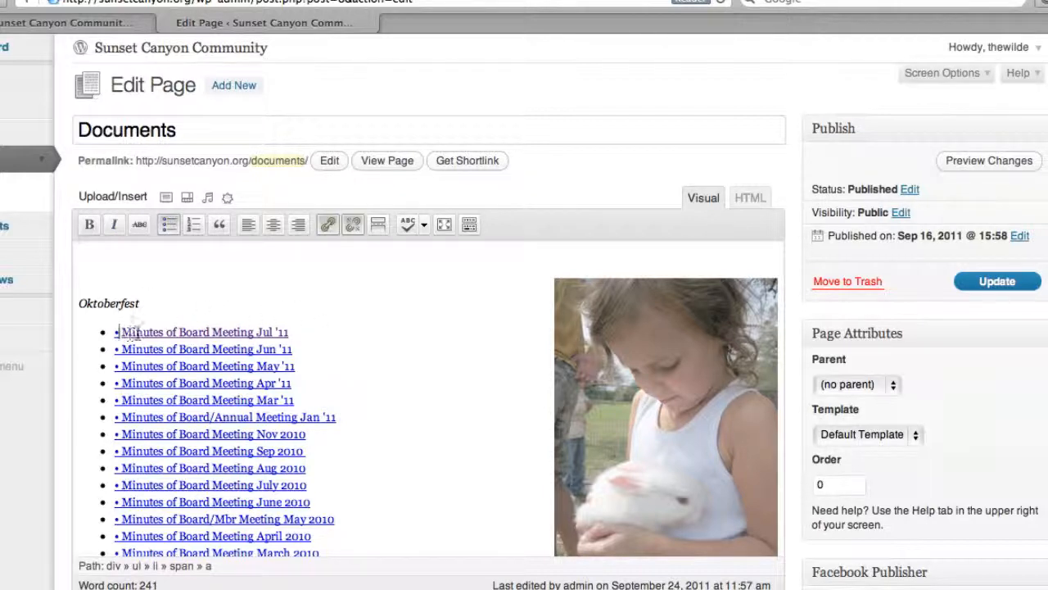
pyautogui.press('Left')
pyautogui.press('Left')
pyautogui.press('Left')
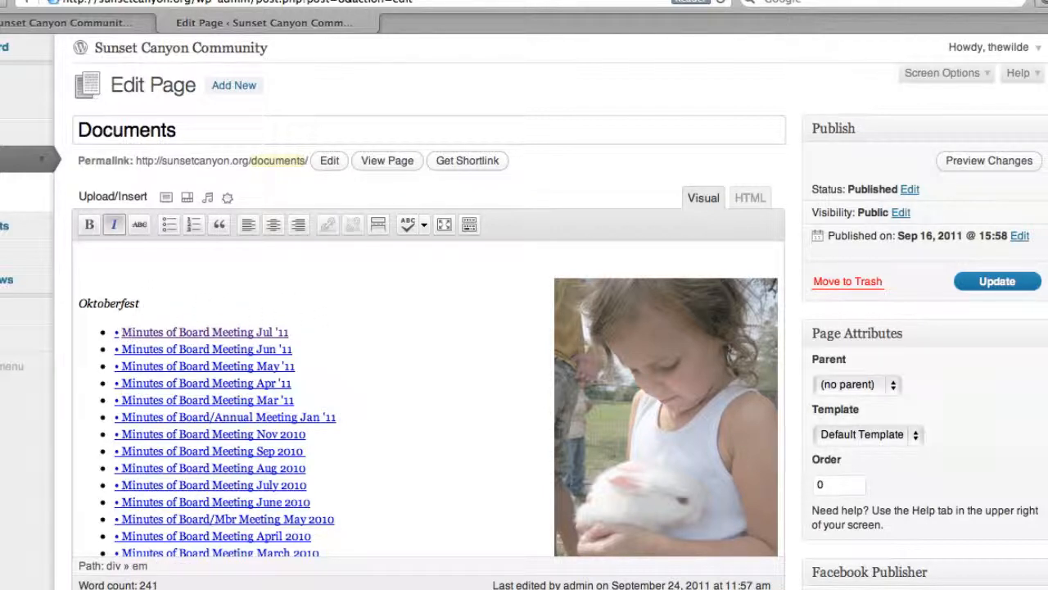
pyautogui.press('Right')
pyautogui.press('Return')
pyautogui.press('Up')
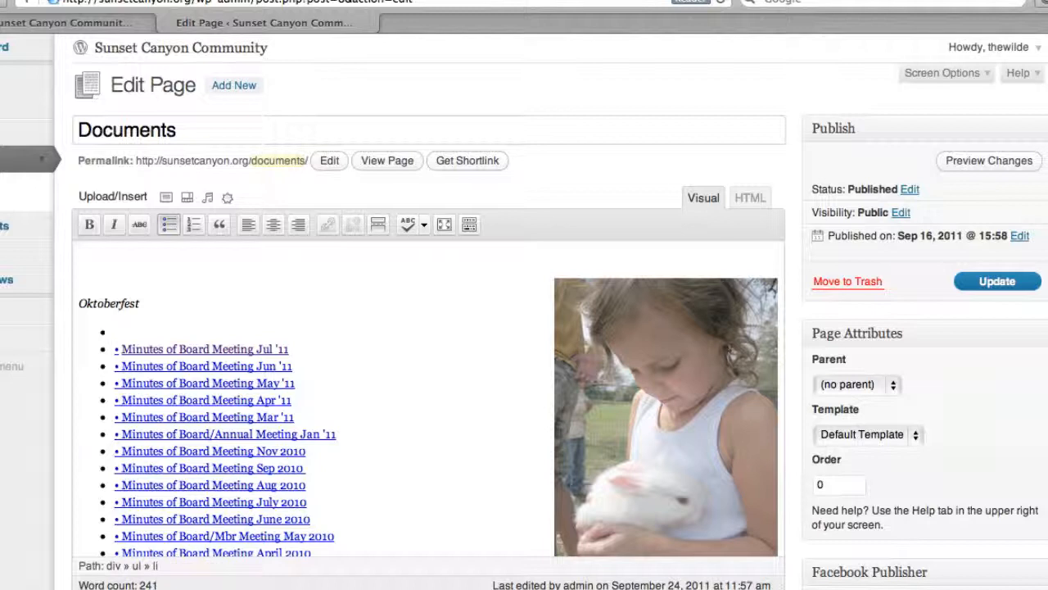
# - Enter "Minutes of Board Meeting (test)" as the text of the empty first bullet
pyautogui.write('Minutes of Board')
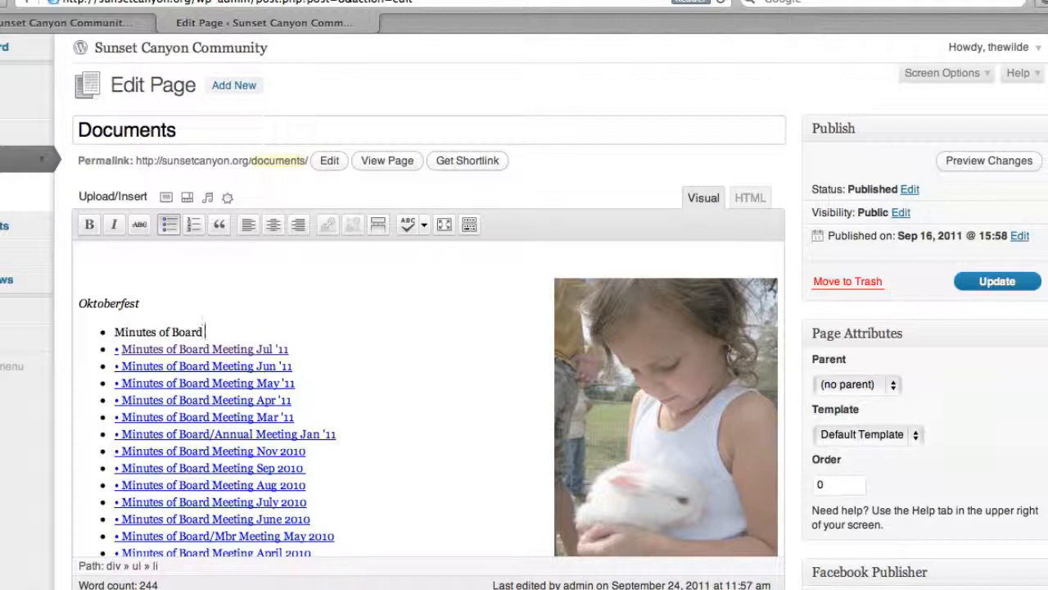
pyautogui.write(' Meeting (test')
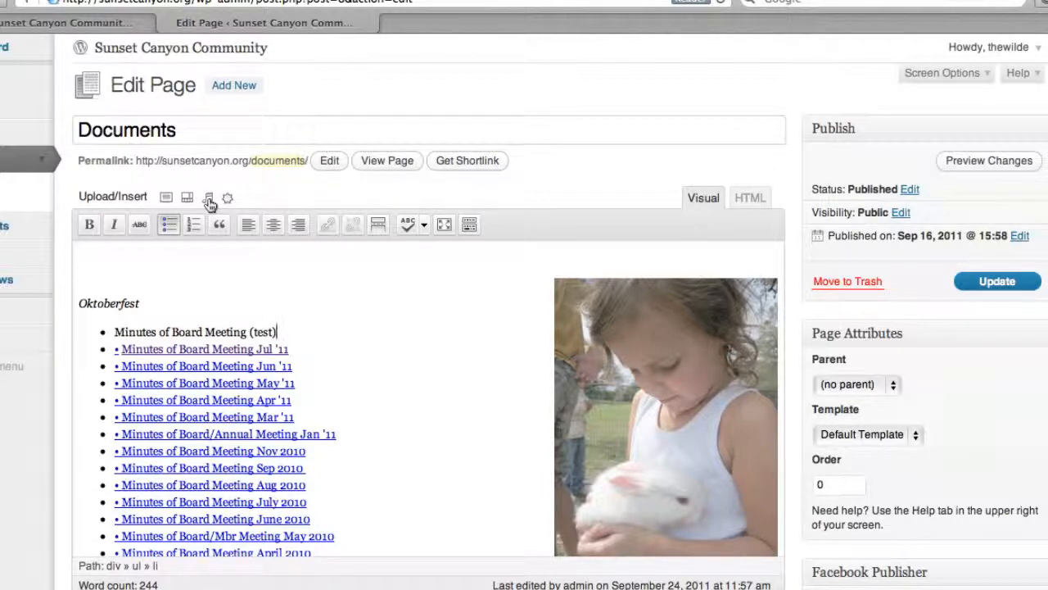
# - Select the "Minutes of Board Meeting (test)" text and upload meeting-minutes.pdf from the computer as a media file
pyautogui.moveTo(290, 331); pyautogui.dragTo(108, 331)
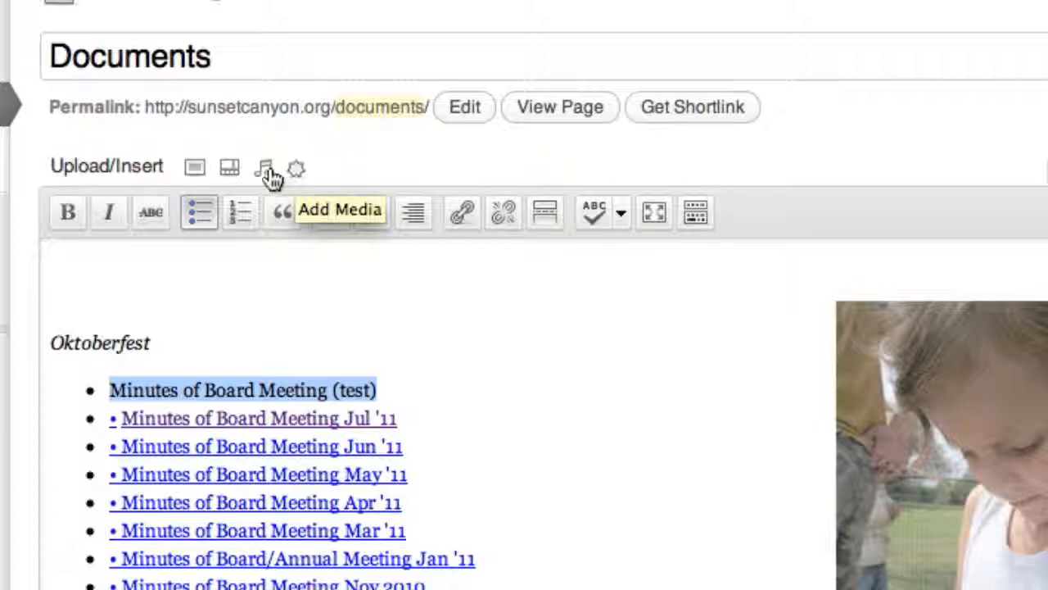
pyautogui.click(297, 171)
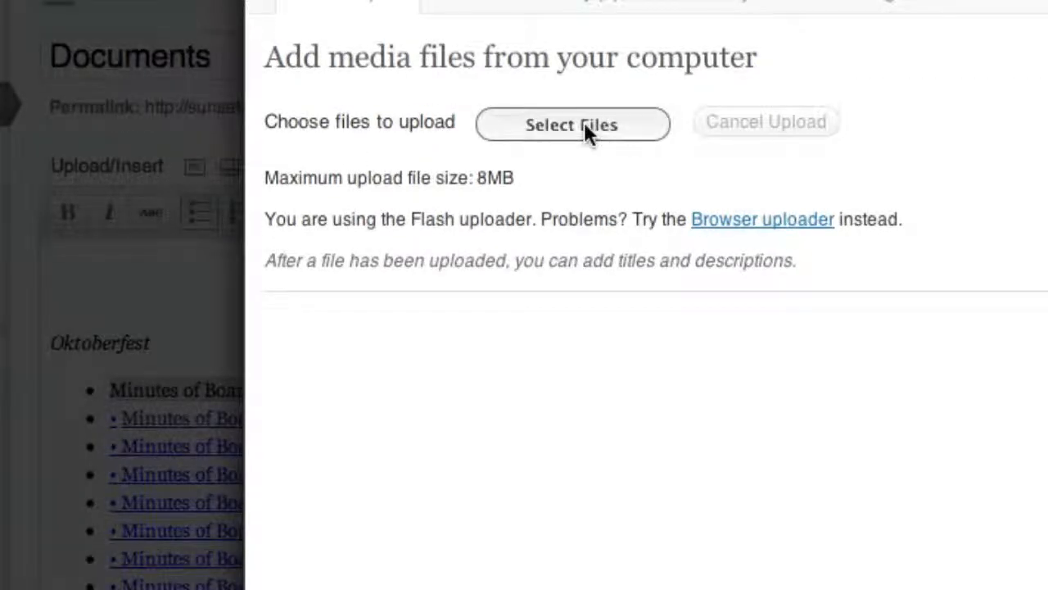
pyautogui.click(584, 125)
pyautogui.click(482, 127)
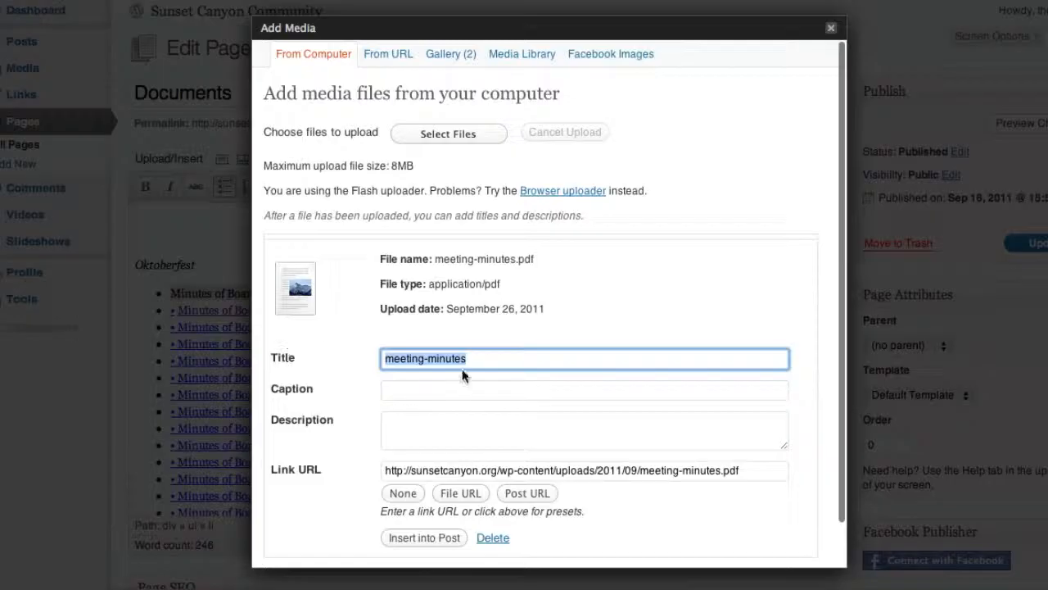
# - Insert the uploaded PDF into the page as a link titled "Minutes of Board Meeting" and preview the changes
pyautogui.write('Minutes of Board Meeting')
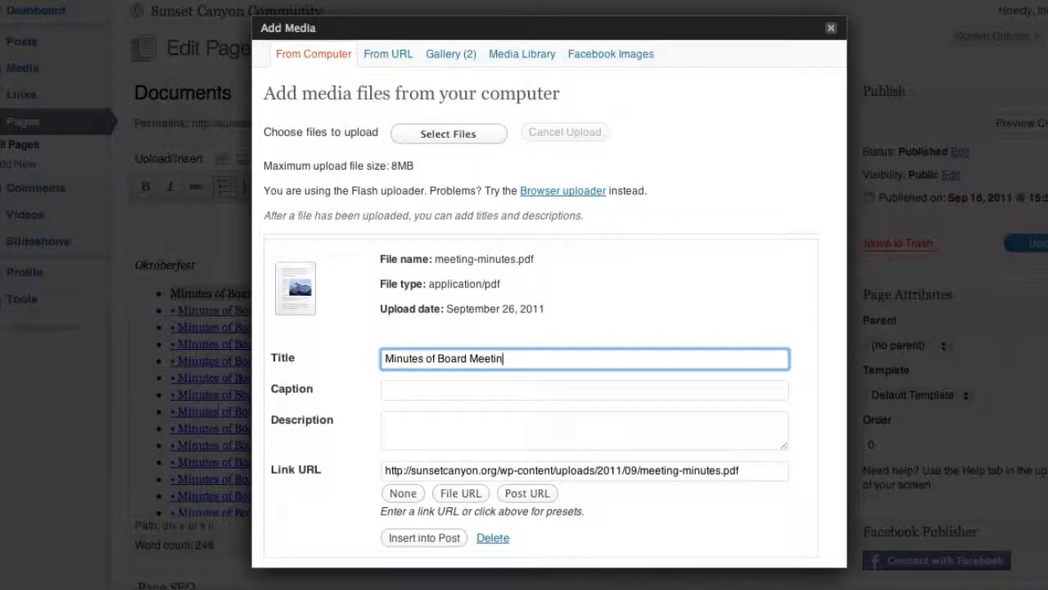
pyautogui.click(450, 539)
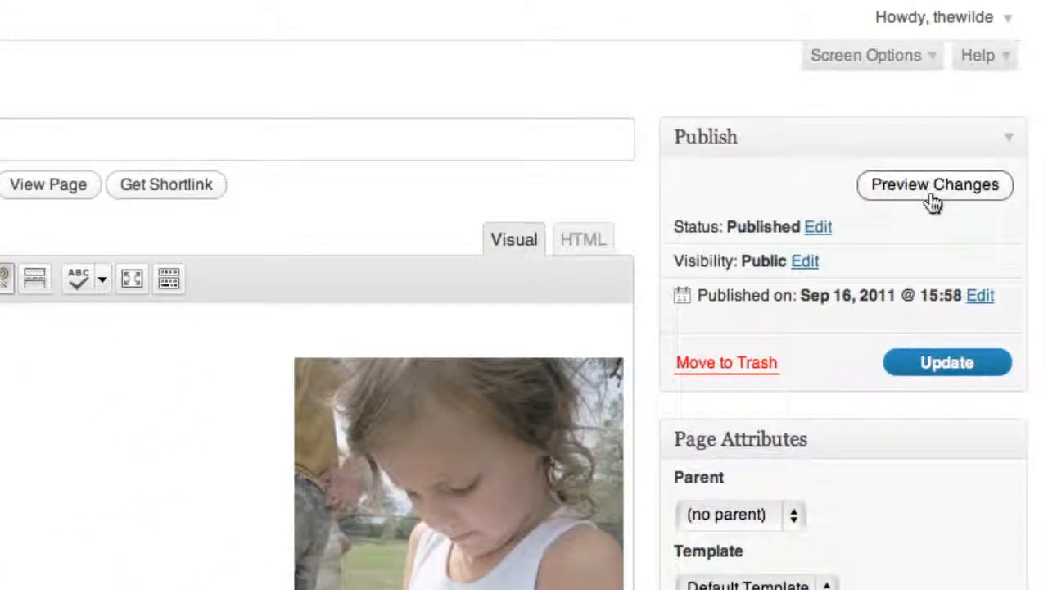
pyautogui.click(933, 200)
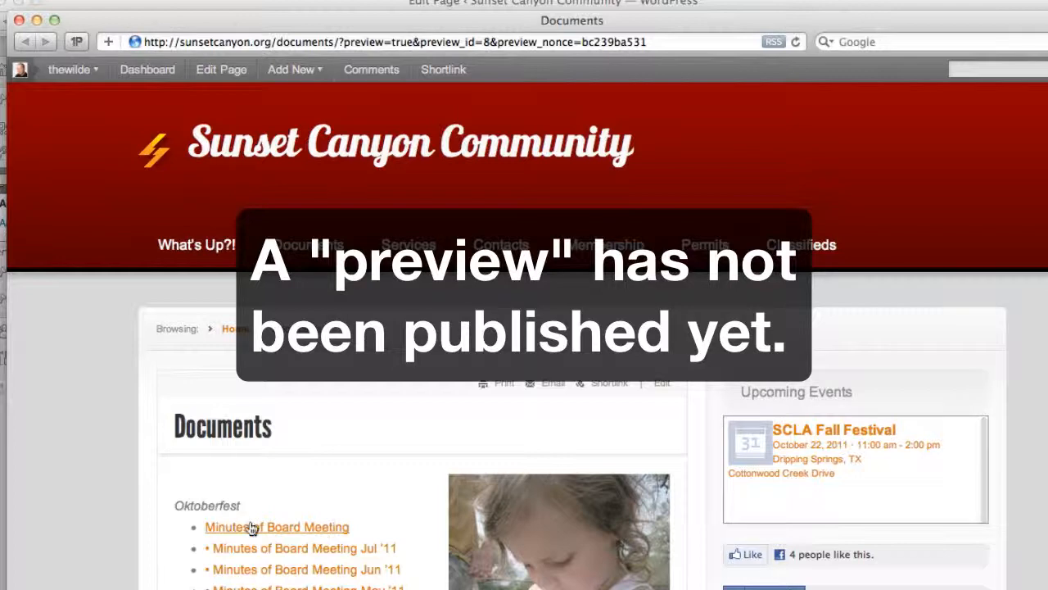
pyautogui.click(19, 20)
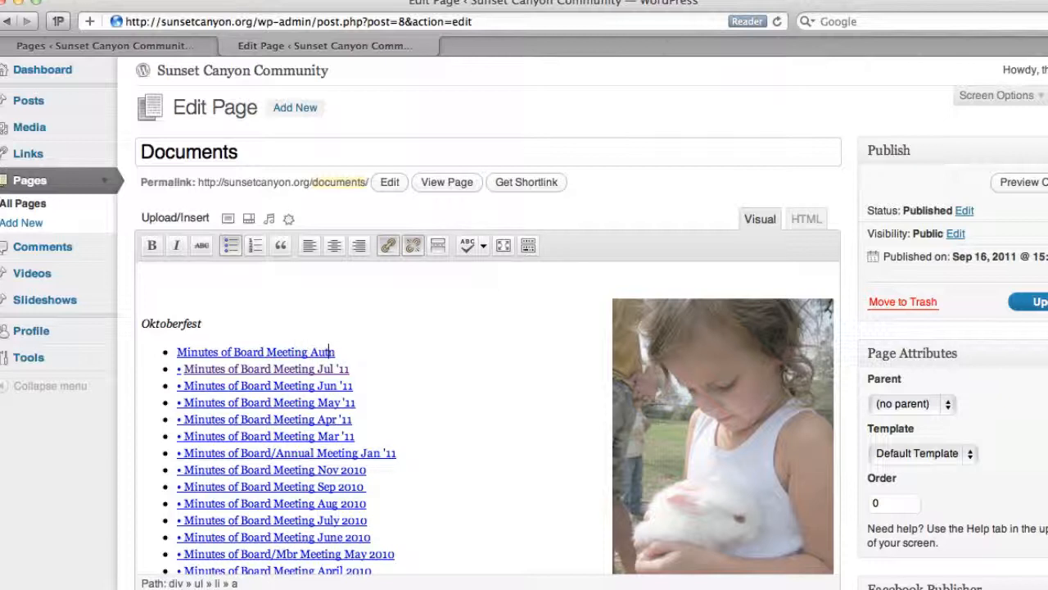
# - Extend the new first bullet's link text to read "Minutes of Board Meeting Aug '11"
pyautogui.write('1111')
pyautogui.press('BackSpace')
pyautogui.press('BackSpace')
# - Update the Documents page and check the Aug '11 minutes entry on the live page
pyautogui.click(1020, 184)
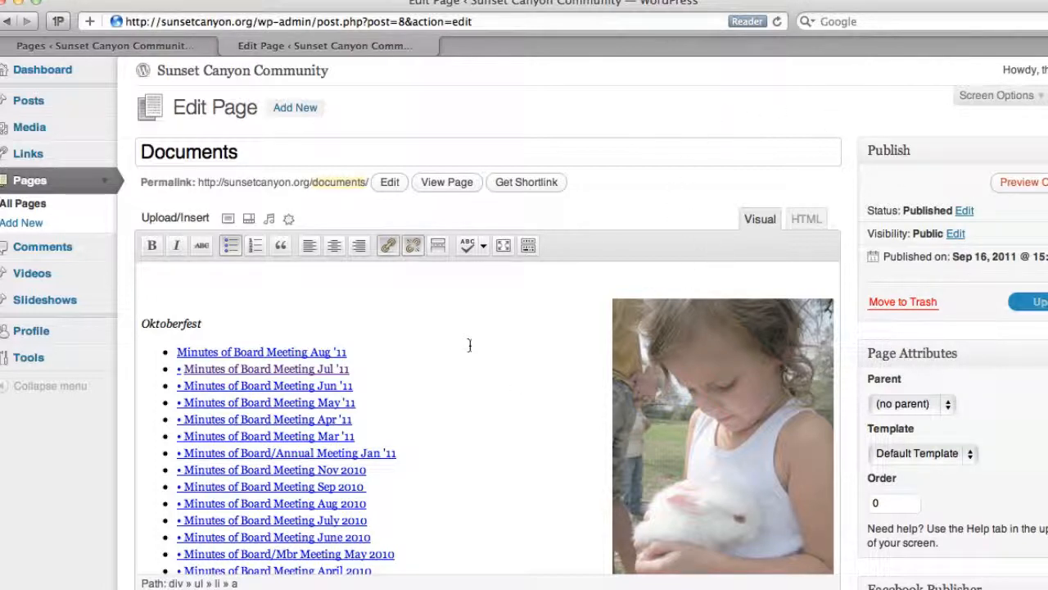
pyautogui.click(435, 367)
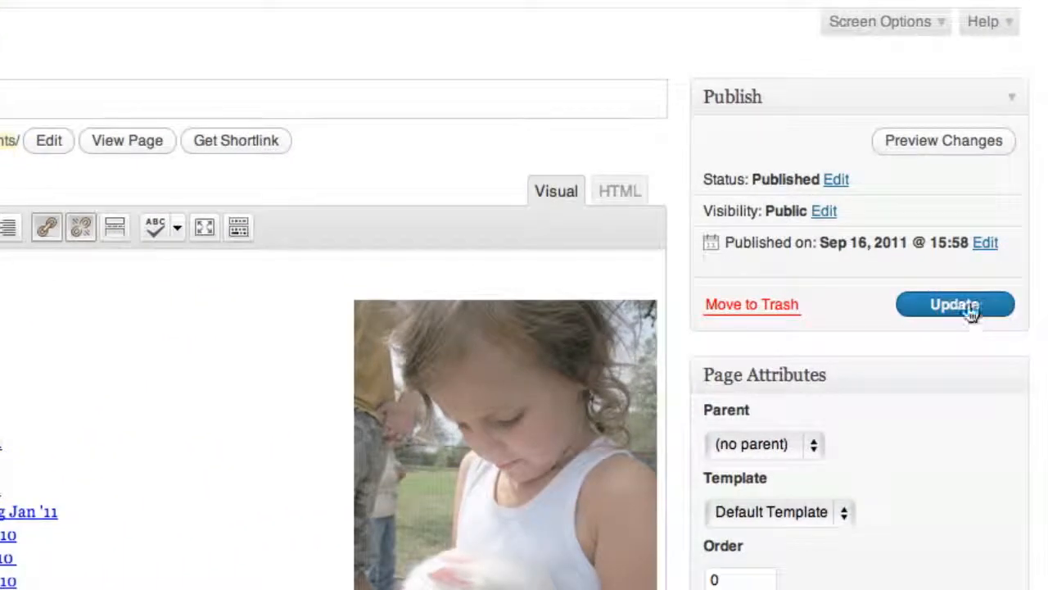
pyautogui.click(972, 307)
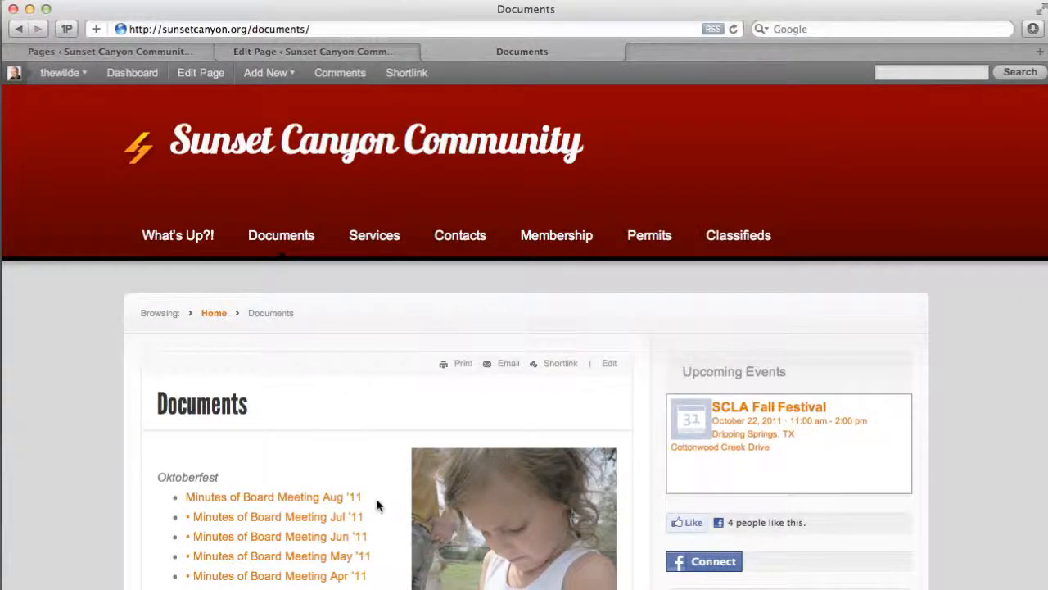
pyautogui.moveTo(377, 506); pyautogui.dragTo(204, 497)
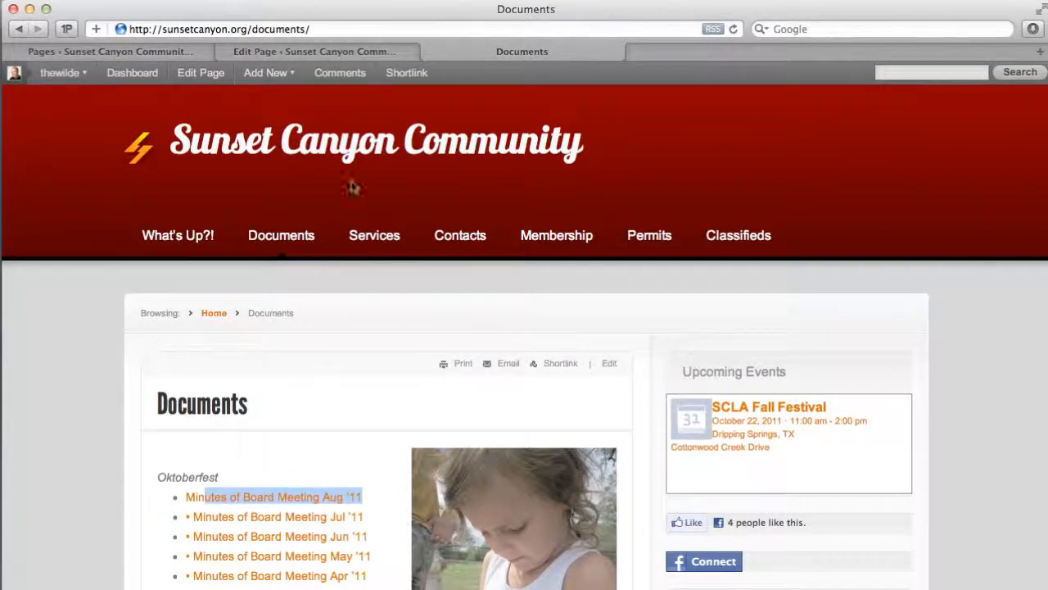
# - Delete the "Minutes of Board Meeting Aug '11" entry from the Documents page content and update the page
pyautogui.click(318, 51)
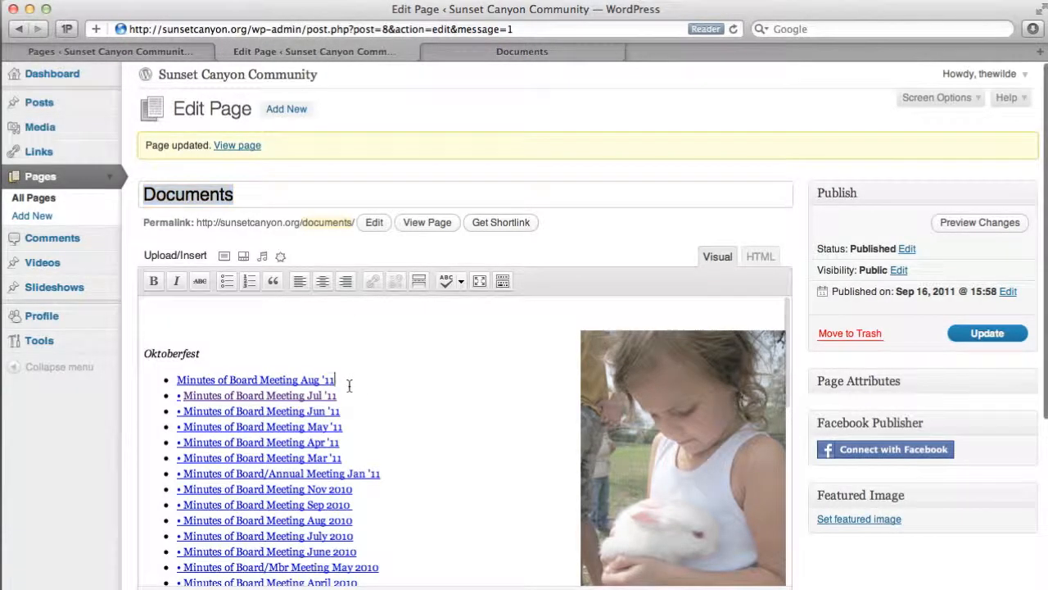
pyautogui.moveTo(349, 385); pyautogui.dragTo(182, 381)
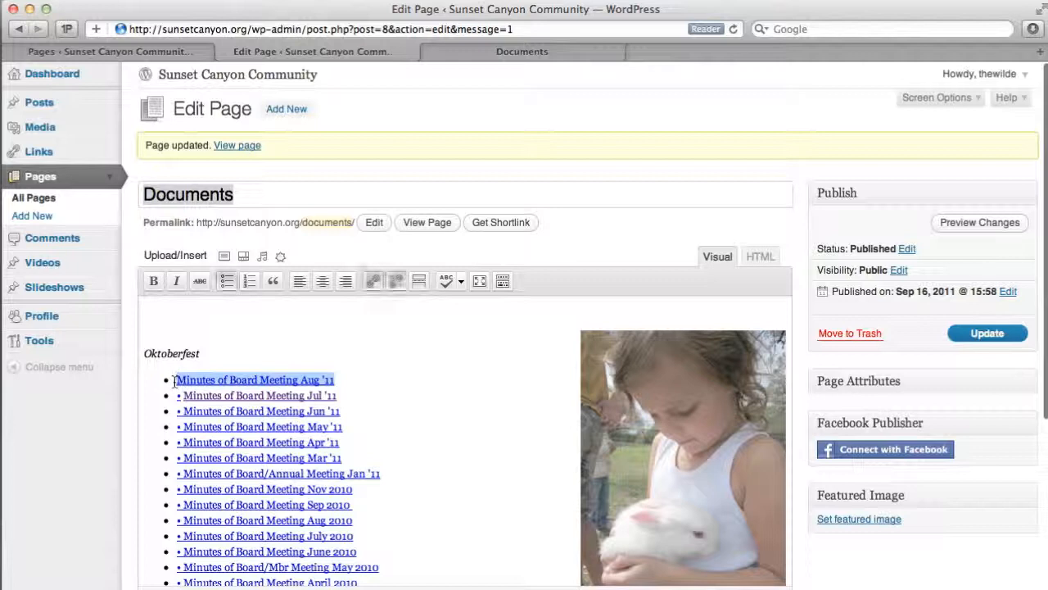
pyautogui.press('BackSpace')
pyautogui.press('Delete')
pyautogui.press('Delete')
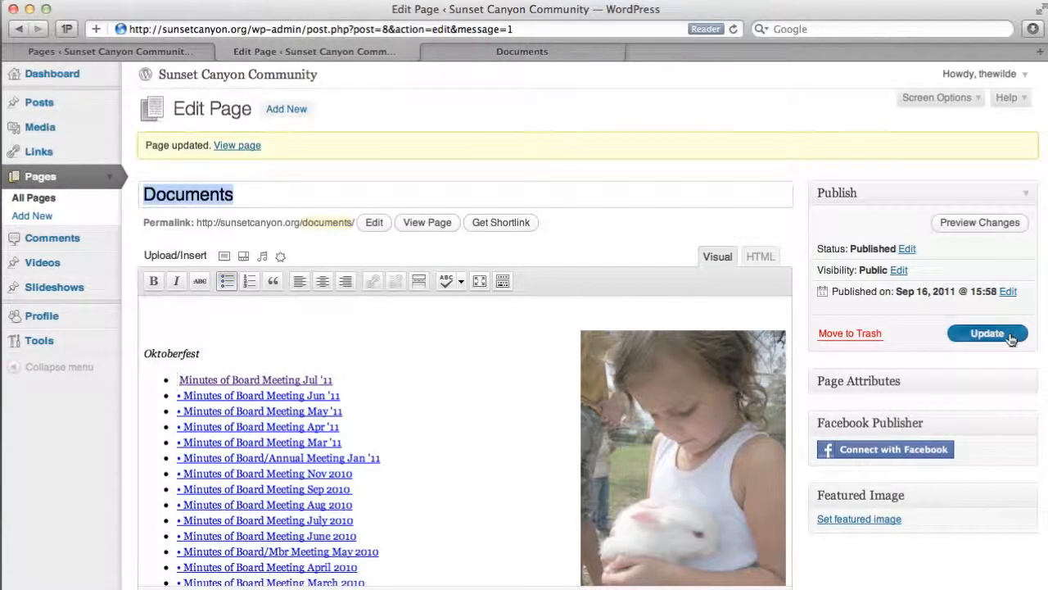
pyautogui.click(1006, 332)
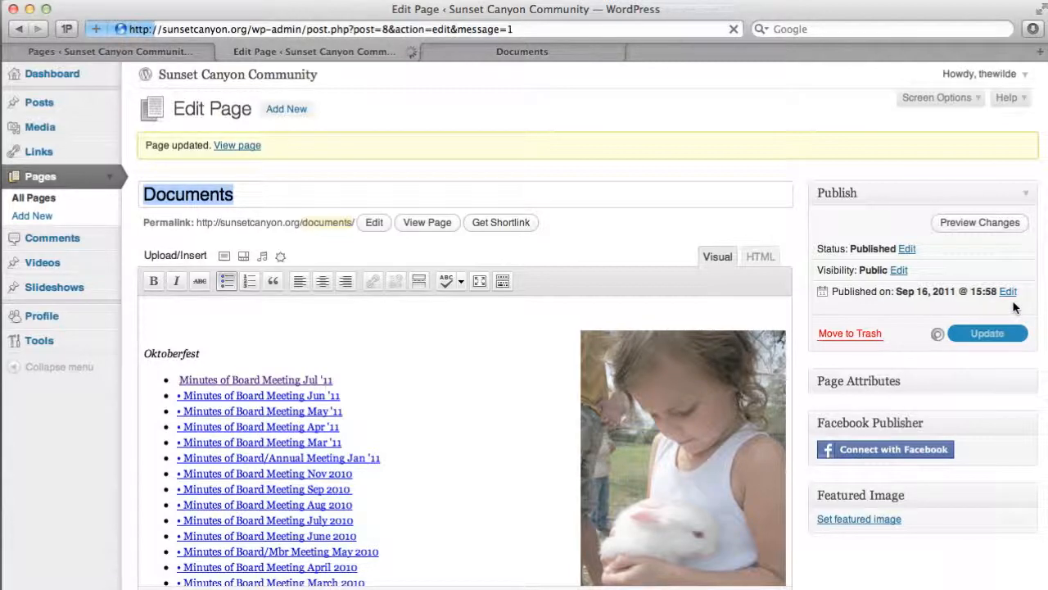
# - Reload the live Documents page to check the list, and look through the posts on the What's Up?! page
pyautogui.click(483, 52)
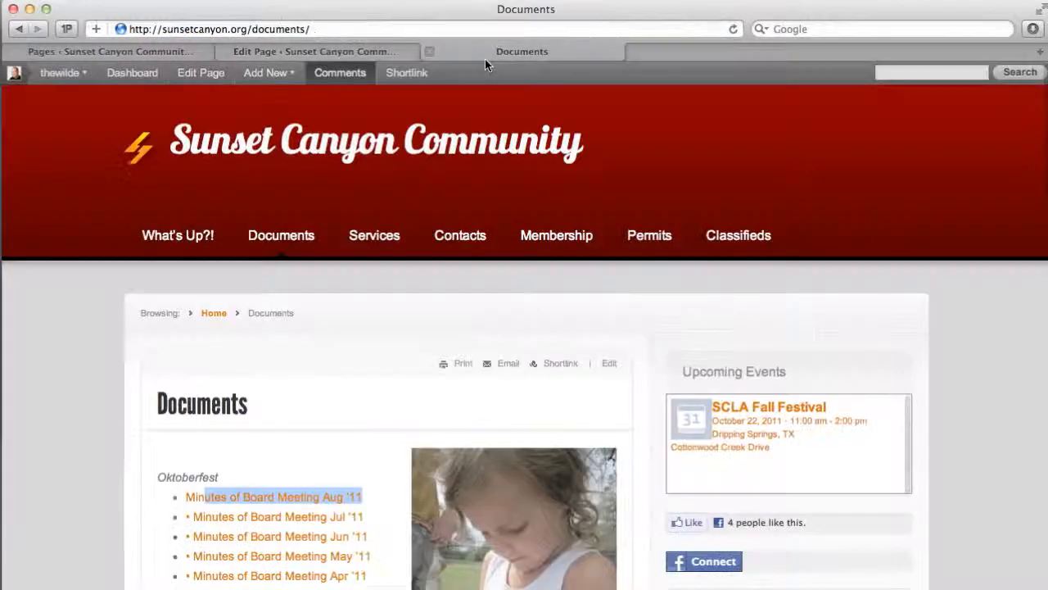
pyautogui.press('cmd+r')
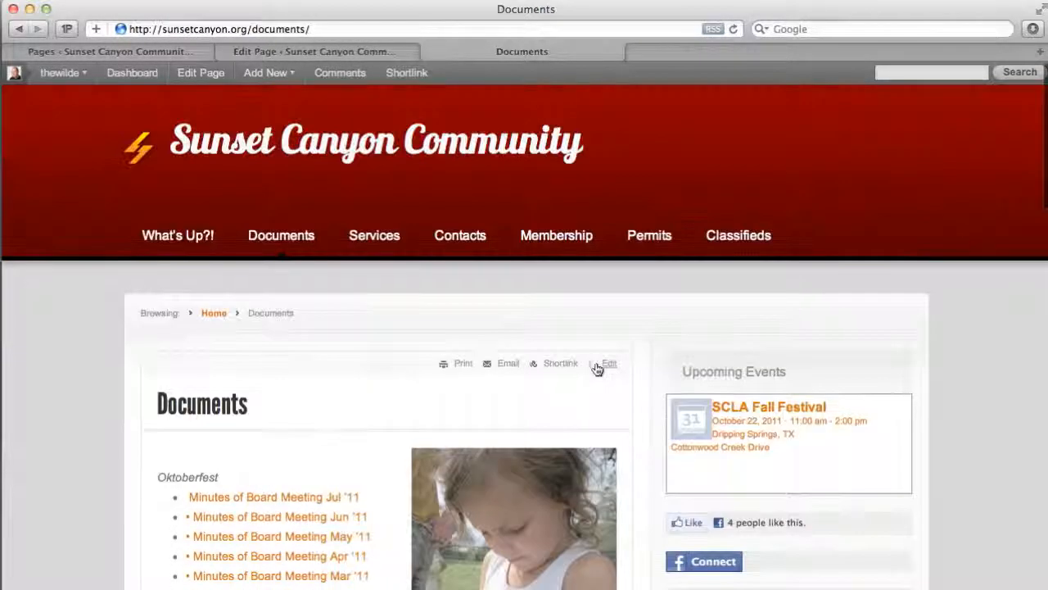
pyautogui.click(174, 254)
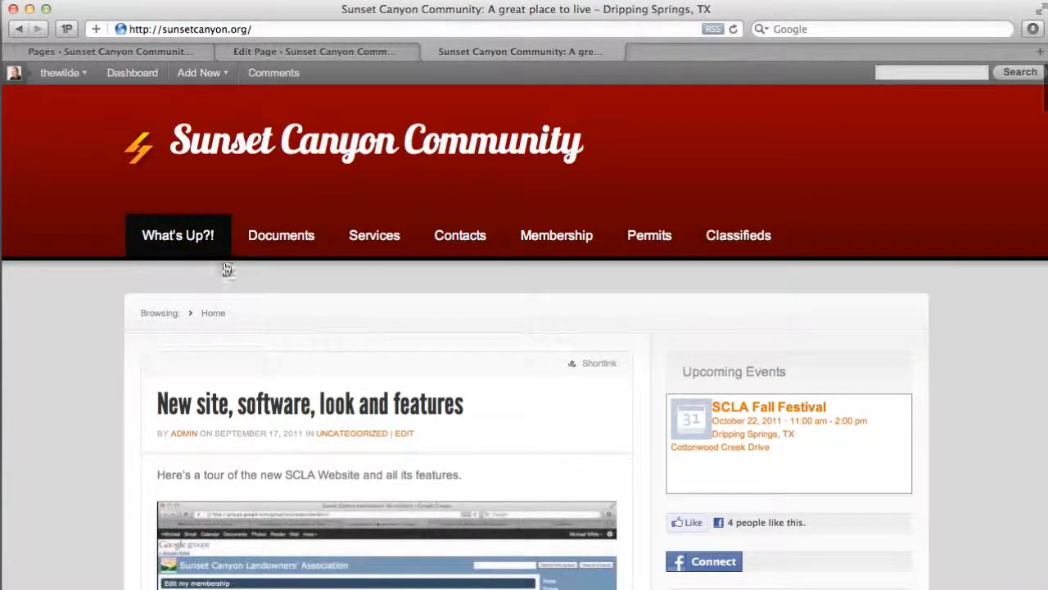
pyautogui.scroll(-10, 328, 435)
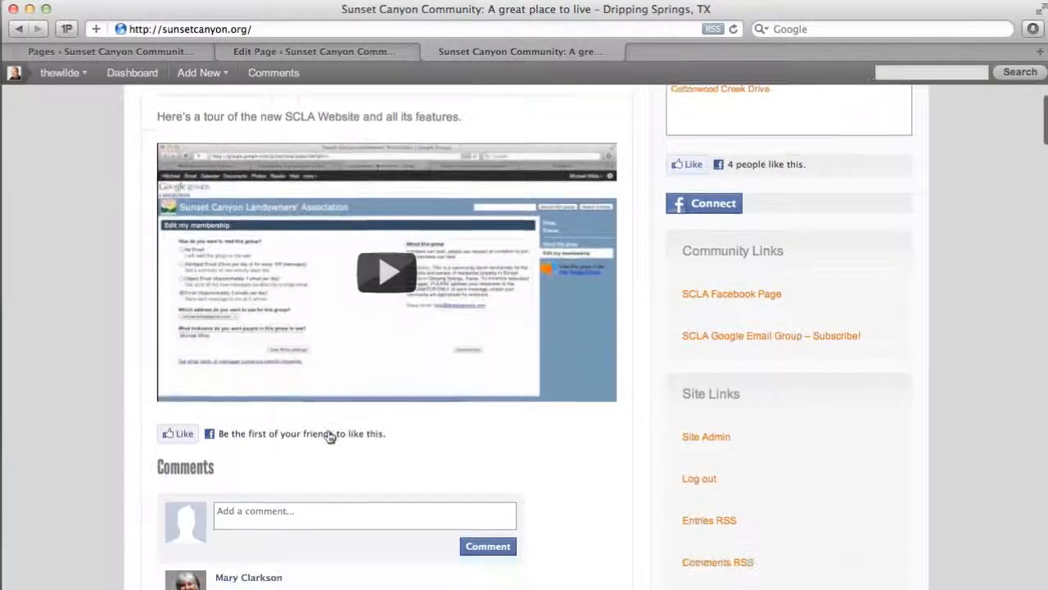
pyautogui.scroll(-10, 328, 435)
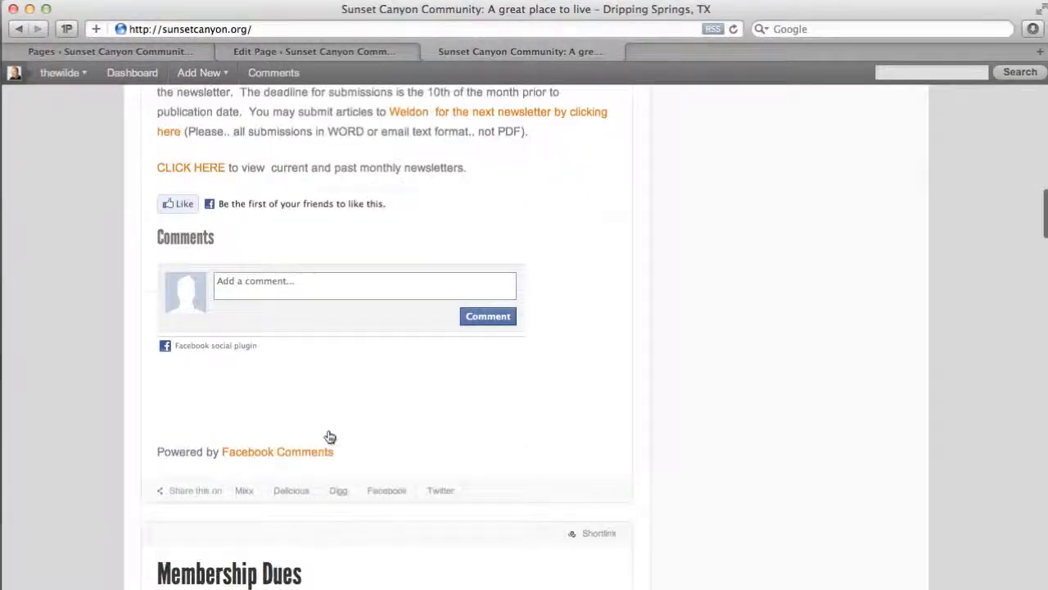
pyautogui.scroll(20, 327, 435)
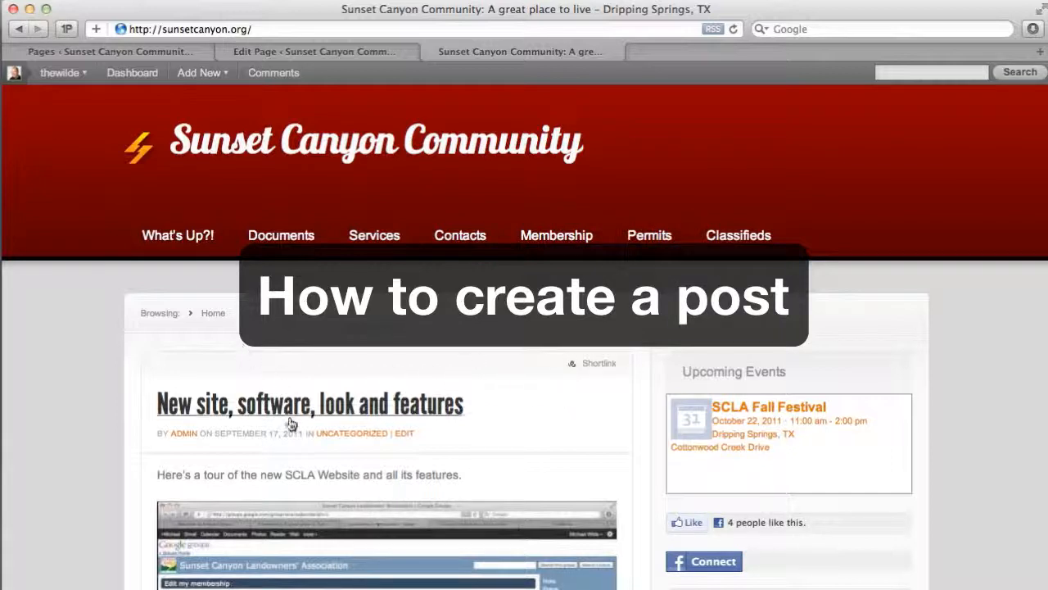
# - Go to the list of posts through the site's dashboard and start a new post
pyautogui.moveTo(220, 79)
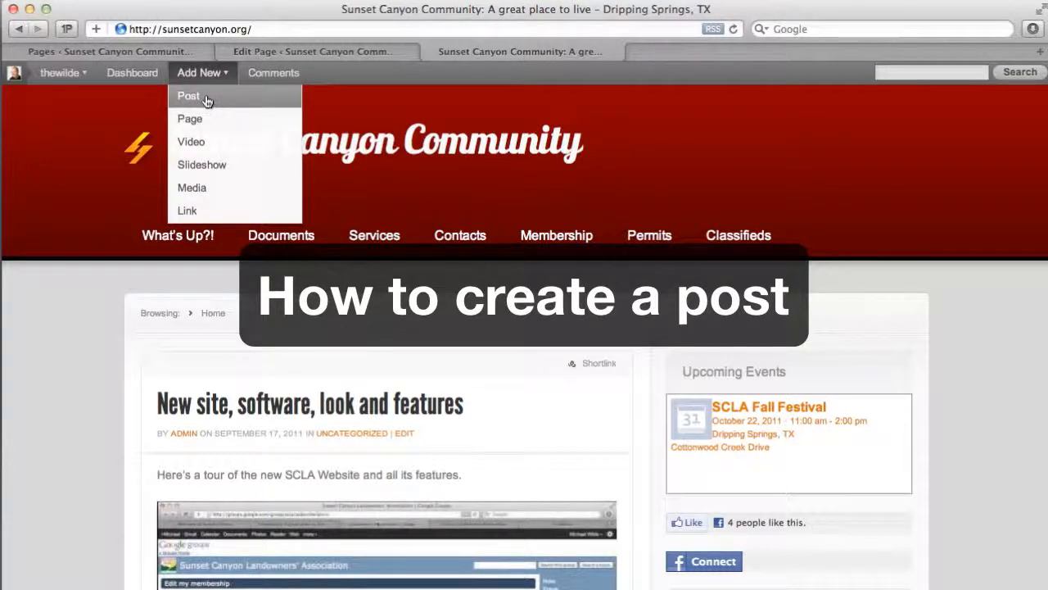
pyautogui.click(133, 73)
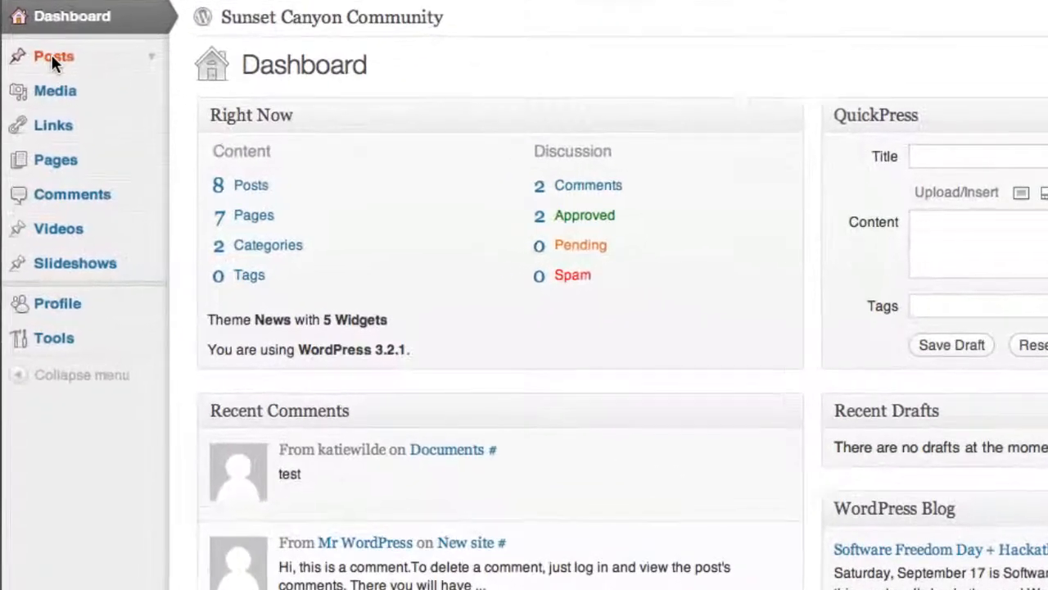
pyautogui.click(46, 82)
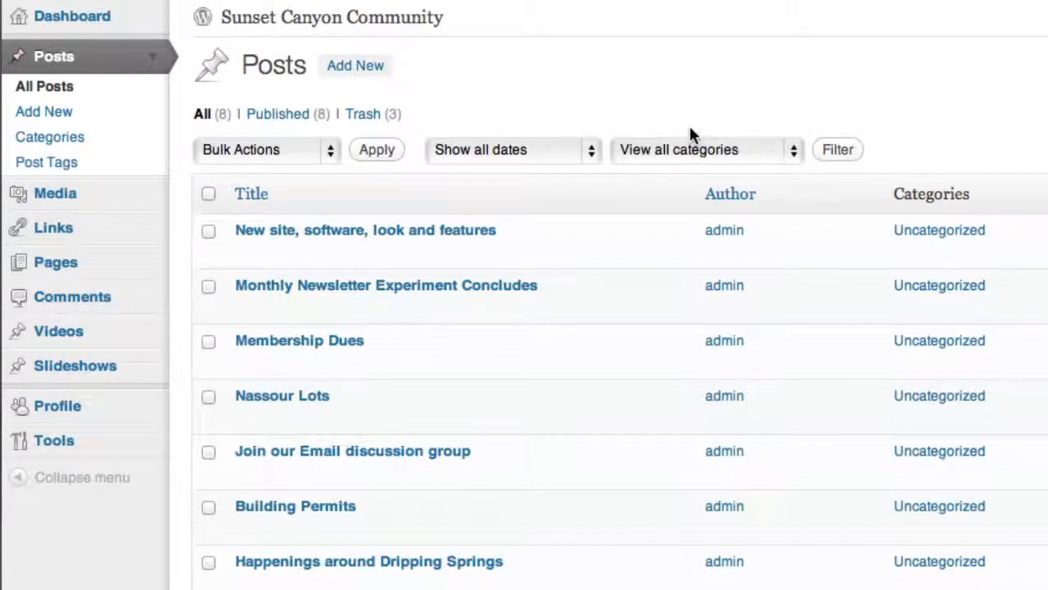
pyautogui.click(354, 64)
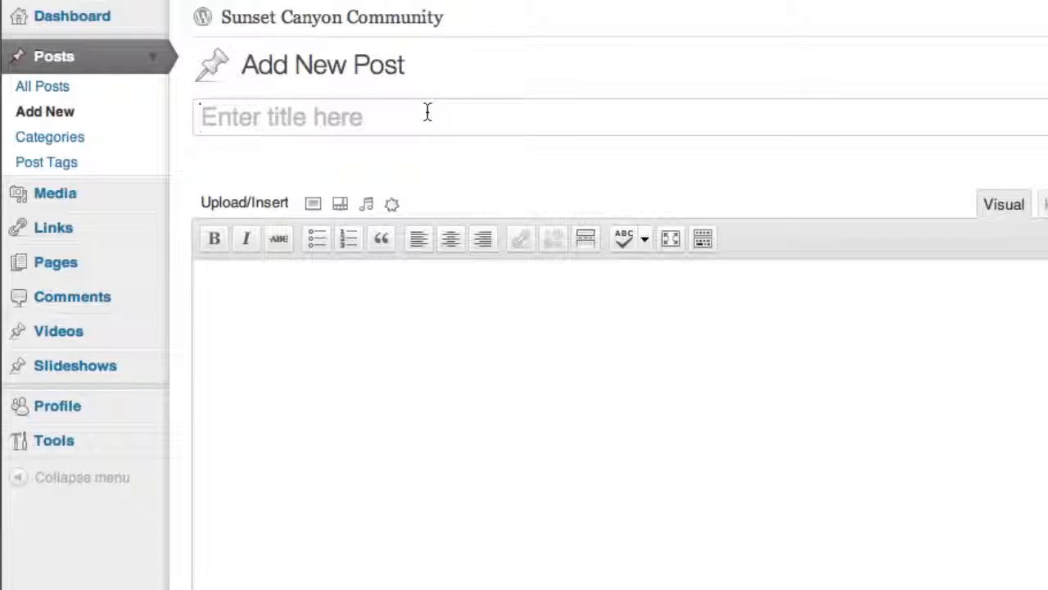
# - Enter "Some important info" as the title of the new post
pyautogui.write('Some')
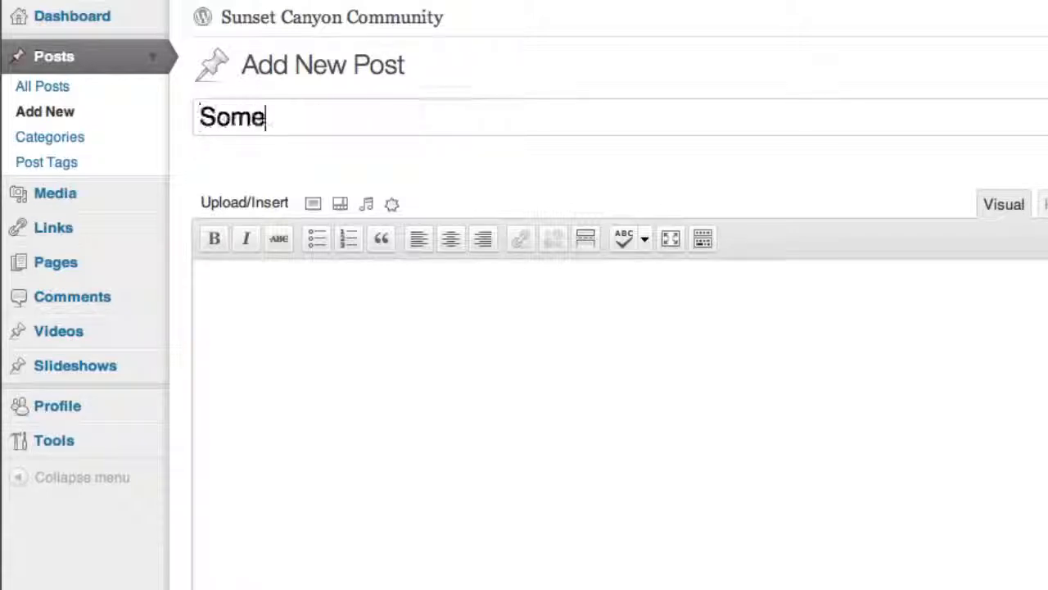
pyautogui.write(' important In')
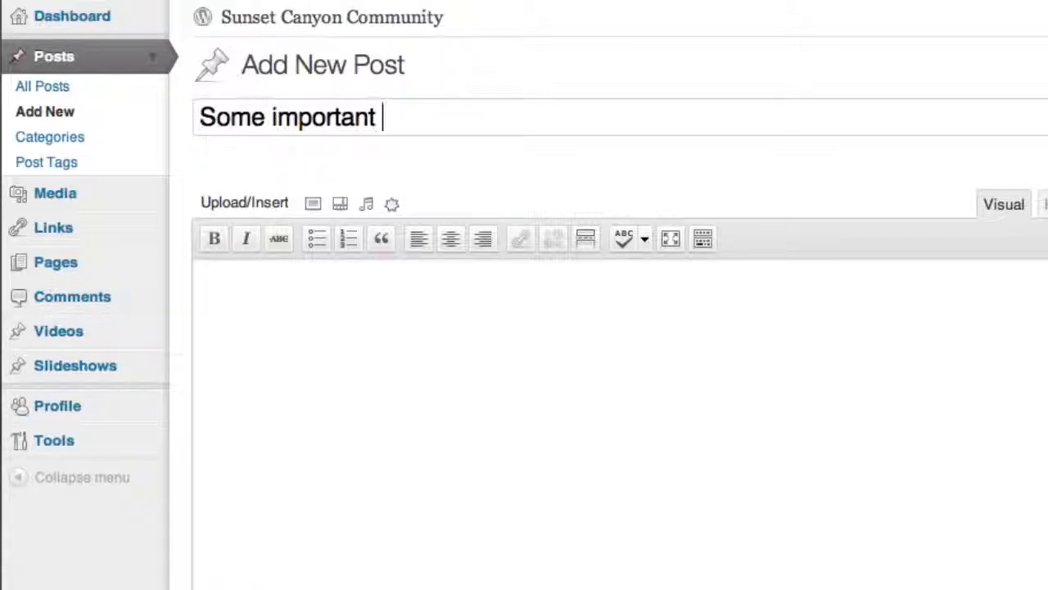
pyautogui.press('BackSpace')
pyautogui.press('BackSpace')
pyautogui.write('nfo')
pyautogui.press('BackSpace')
pyautogui.press('BackSpace')
pyautogui.press('BackSpace')
pyautogui.write('info')
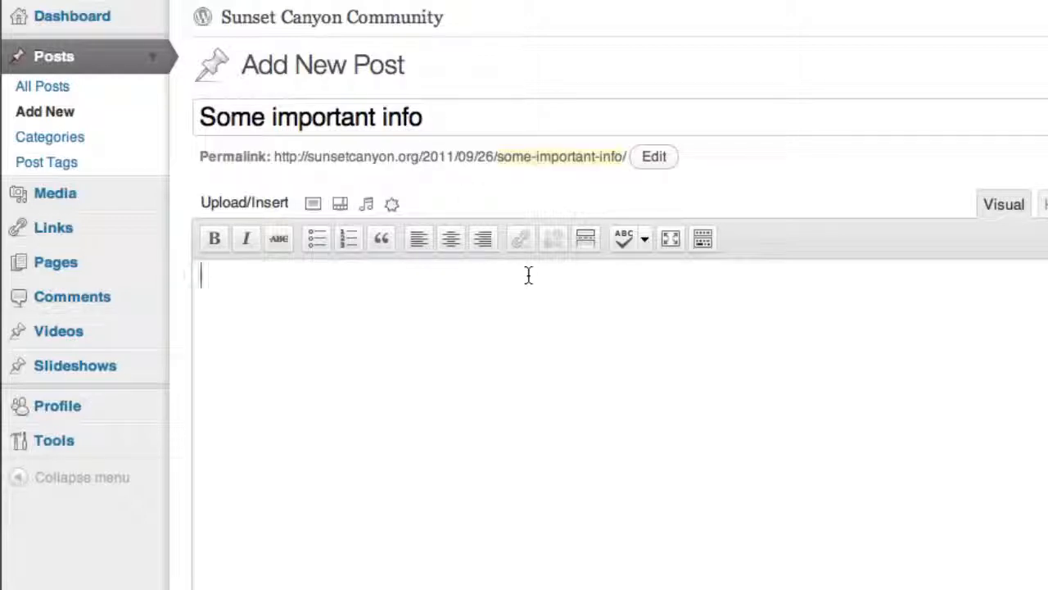
pyautogui.write('This is avery')
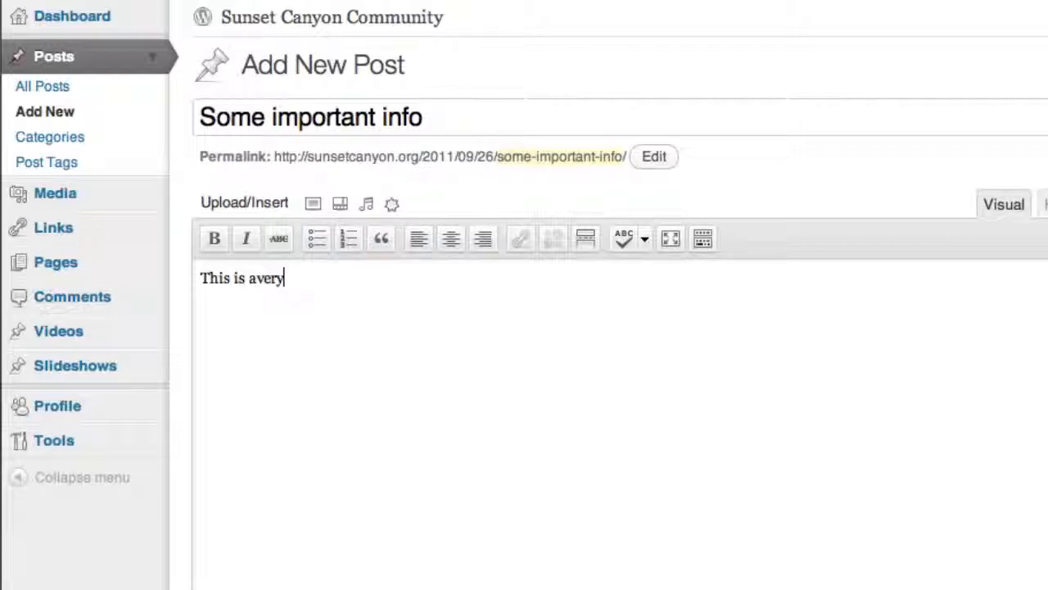
# - Write "This is a very important post. Some awesome stuff is coming up." as the post's body text
pyautogui.press('BackSpace')
pyautogui.press('BackSpace')
pyautogui.press('BackSpace')
pyautogui.press('BackSpace')
pyautogui.write('very import')
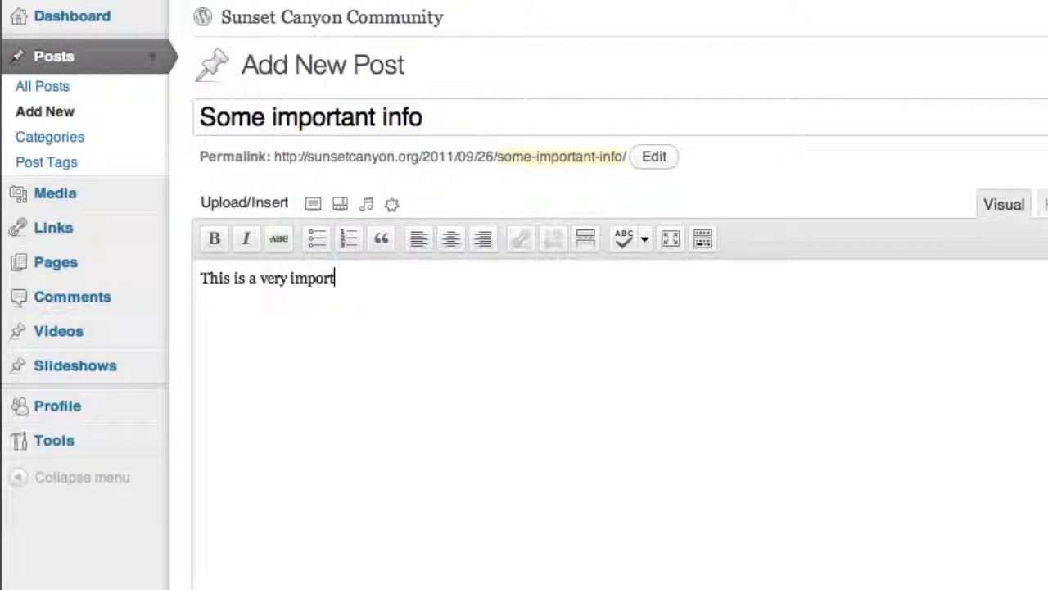
pyautogui.write(' an')
pyautogui.write('ant post.')
pyautogui.write('  Some ')
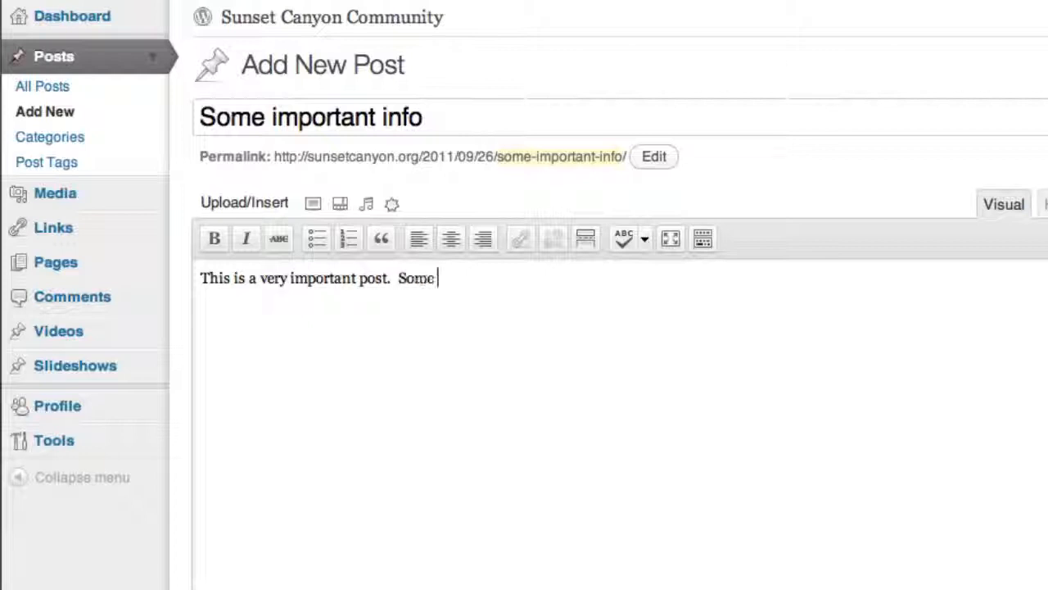
pyautogui.write('awesome stuf')
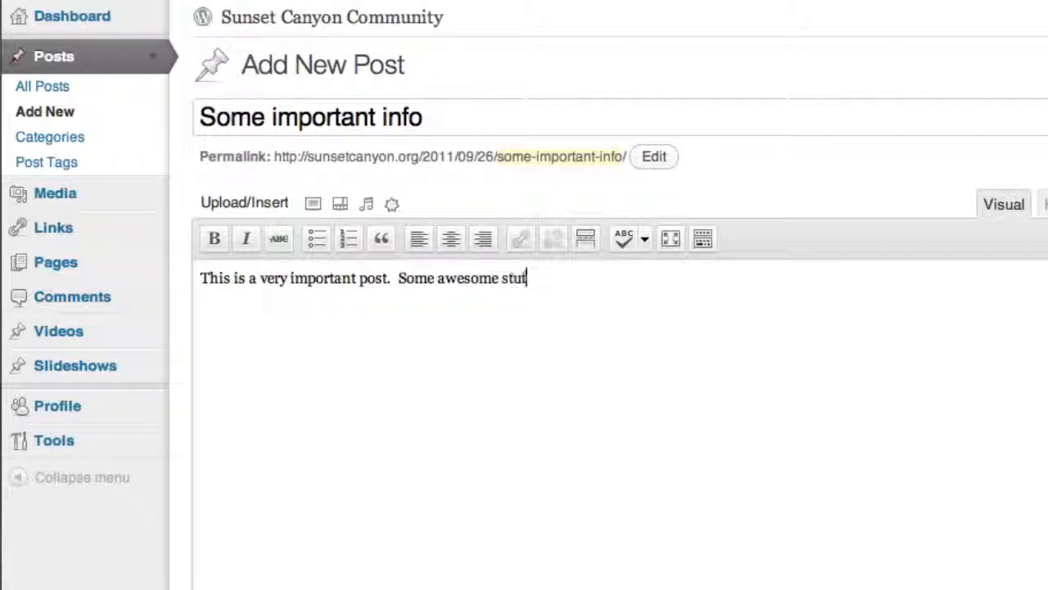
pyautogui.write('f is coming up.')
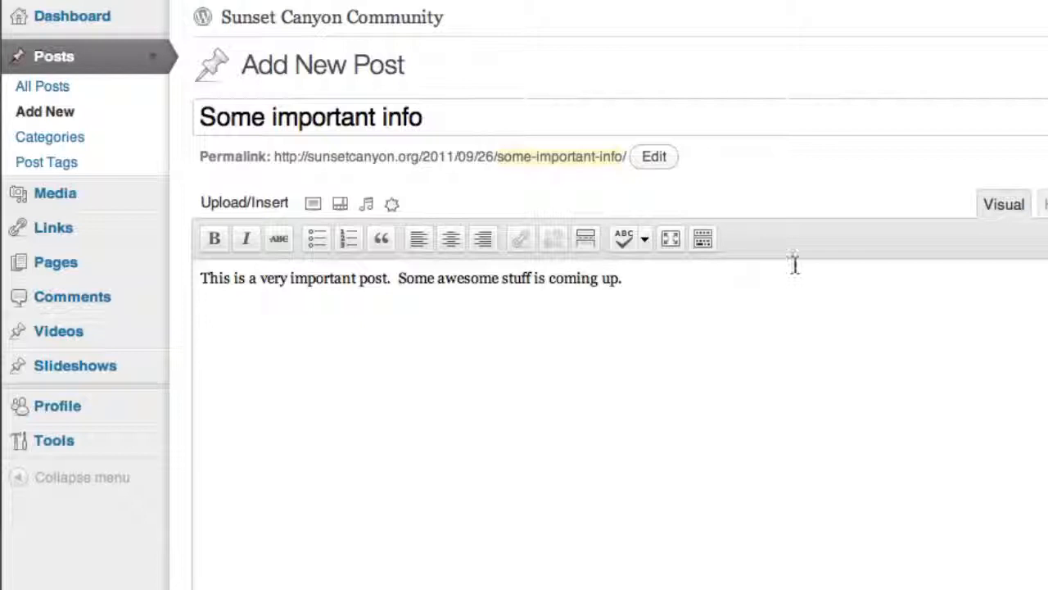
# - Upload sunsetlogobox.png from the computer as an image for the post
pyautogui.click(316, 208)
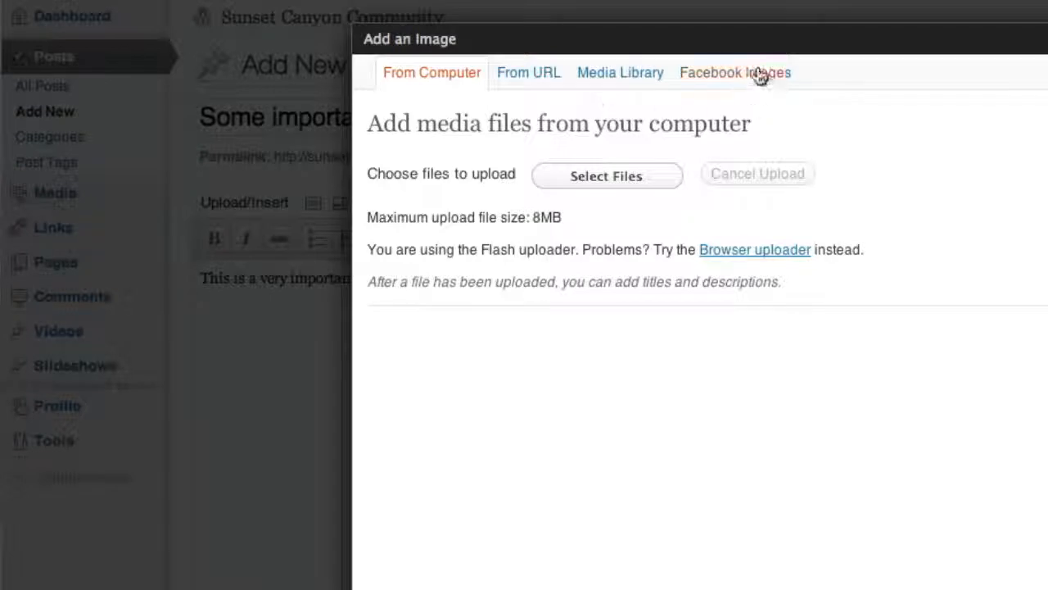
pyautogui.click(605, 177)
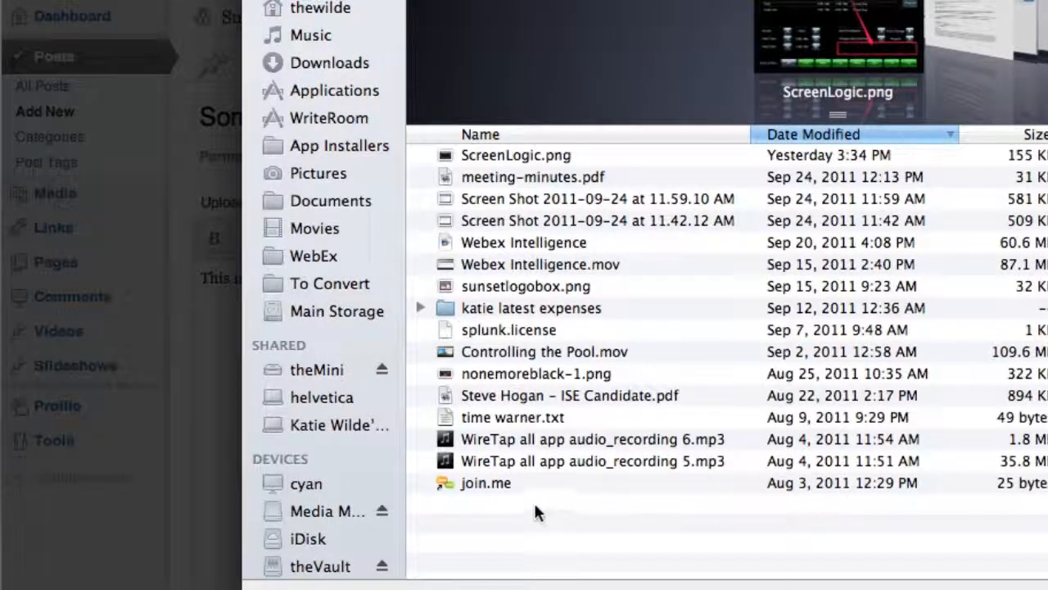
pyautogui.click(486, 285)
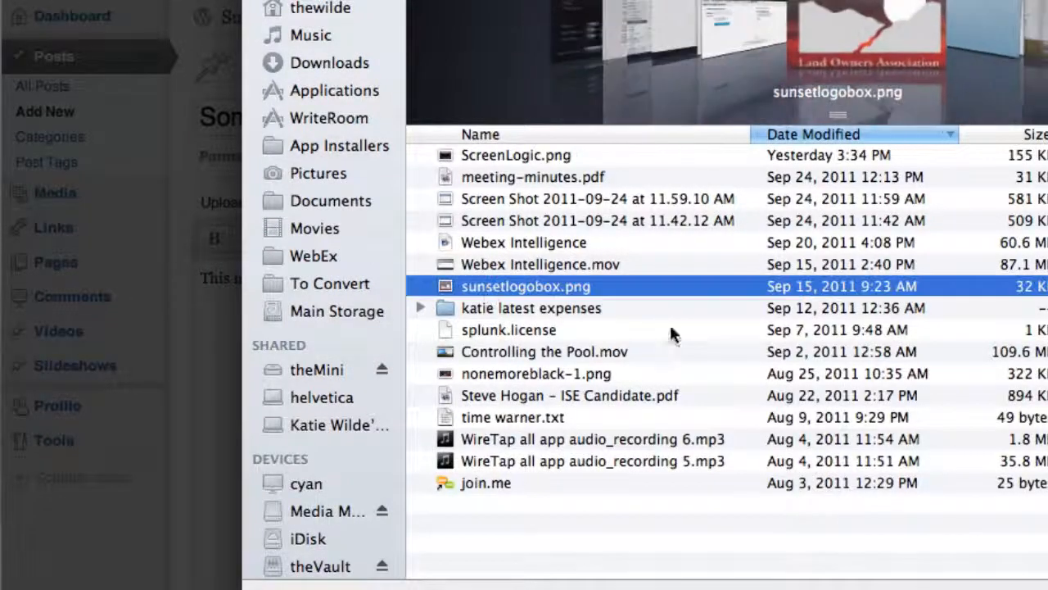
pyautogui.press('Return')
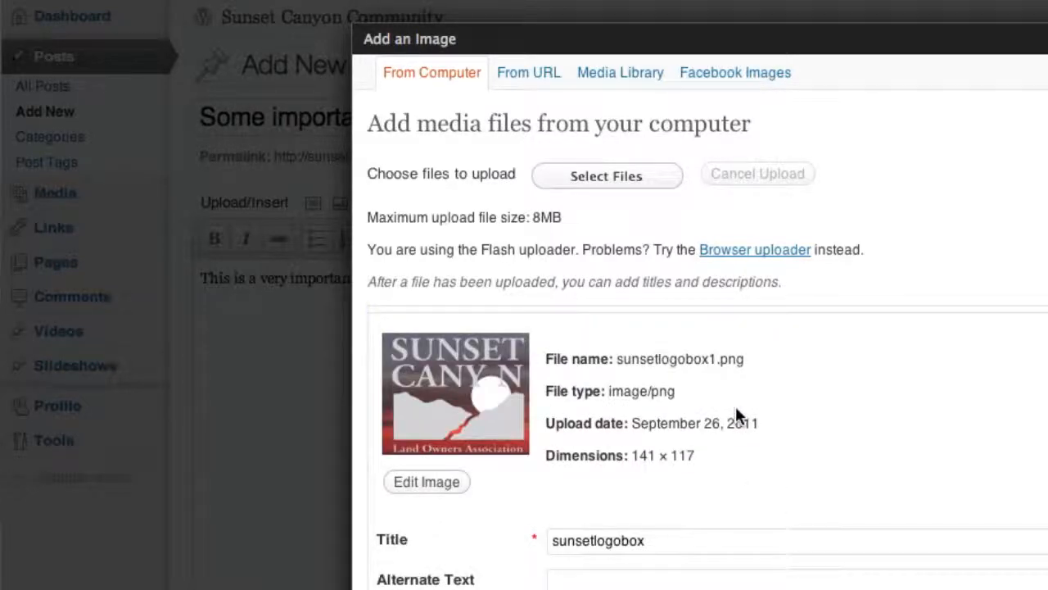
# - Change the title of the uploaded logo image to "Sunset Canyon Logo"
pyautogui.scroll(-1, 735, 415)
pyautogui.moveTo(653, 501); pyautogui.dragTo(445, 491)
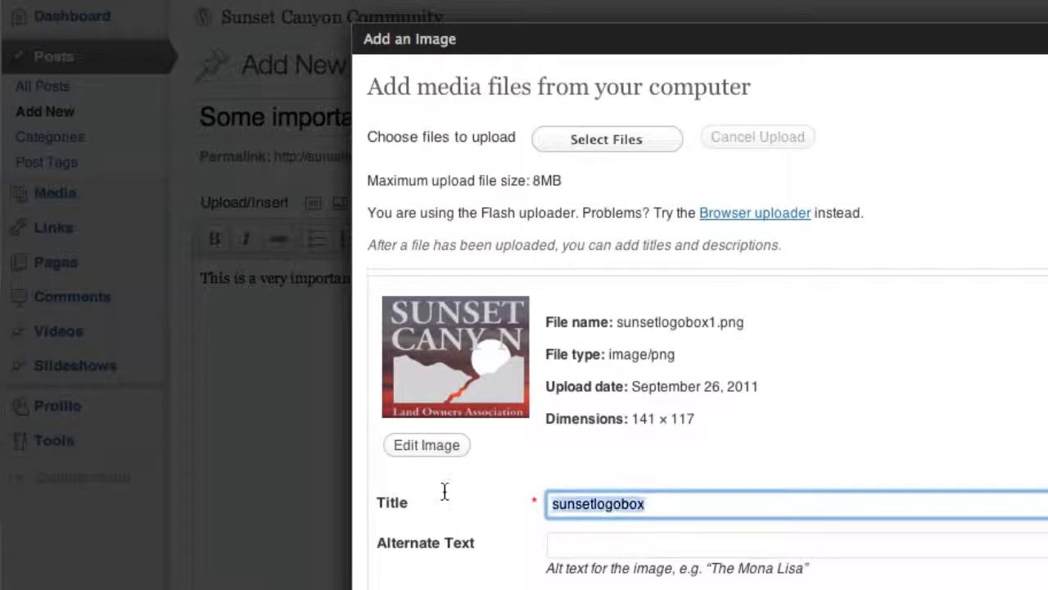
pyautogui.write('Su')
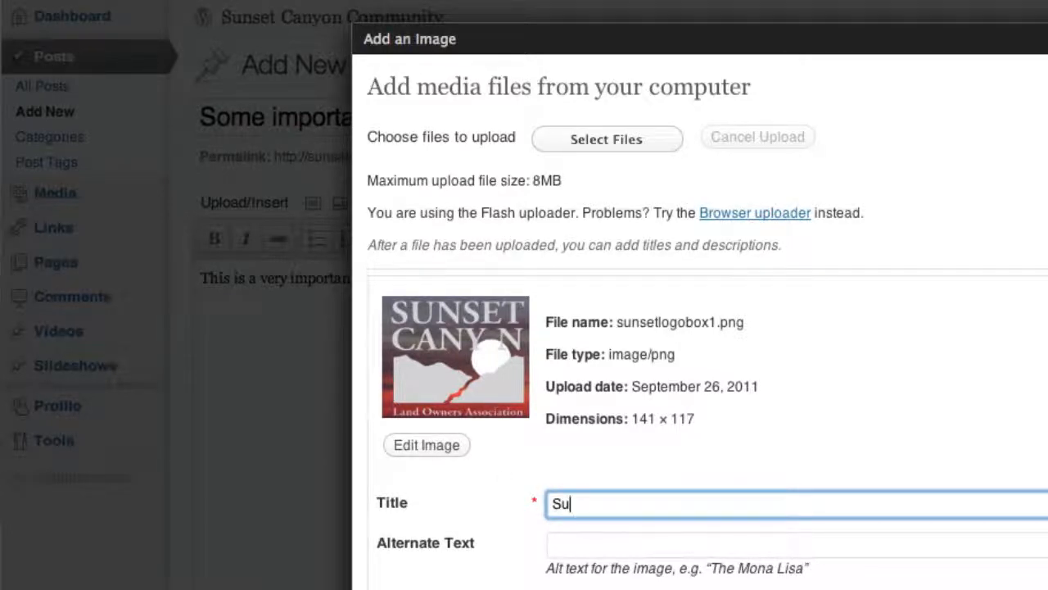
pyautogui.write('nset Canyon ')
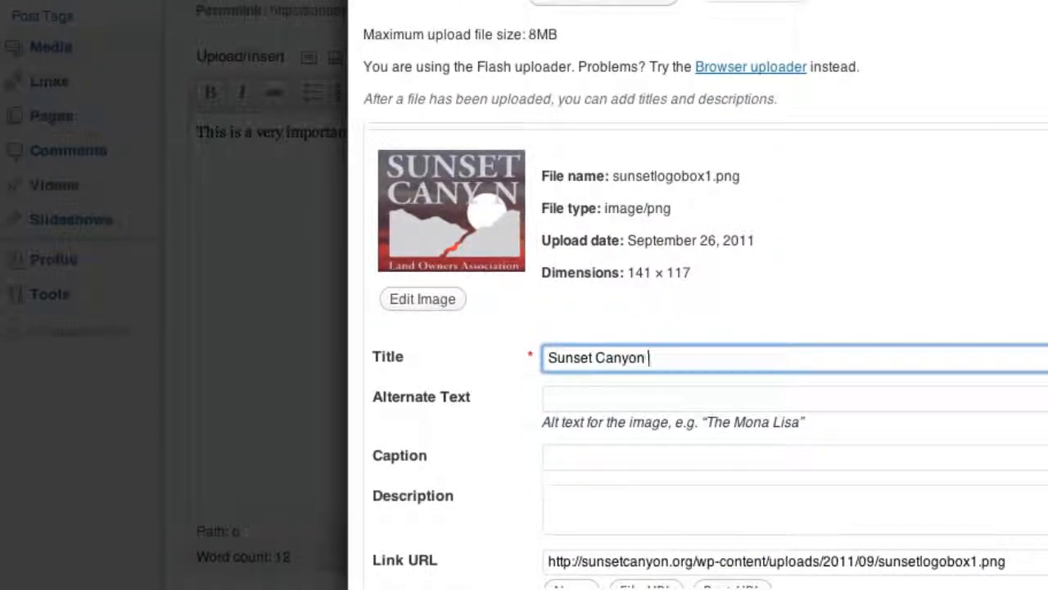
pyautogui.write('Logo')
# - Set the logo's alignment to Left and insert the image into the post
pyautogui.scroll(-5, 576, 313)
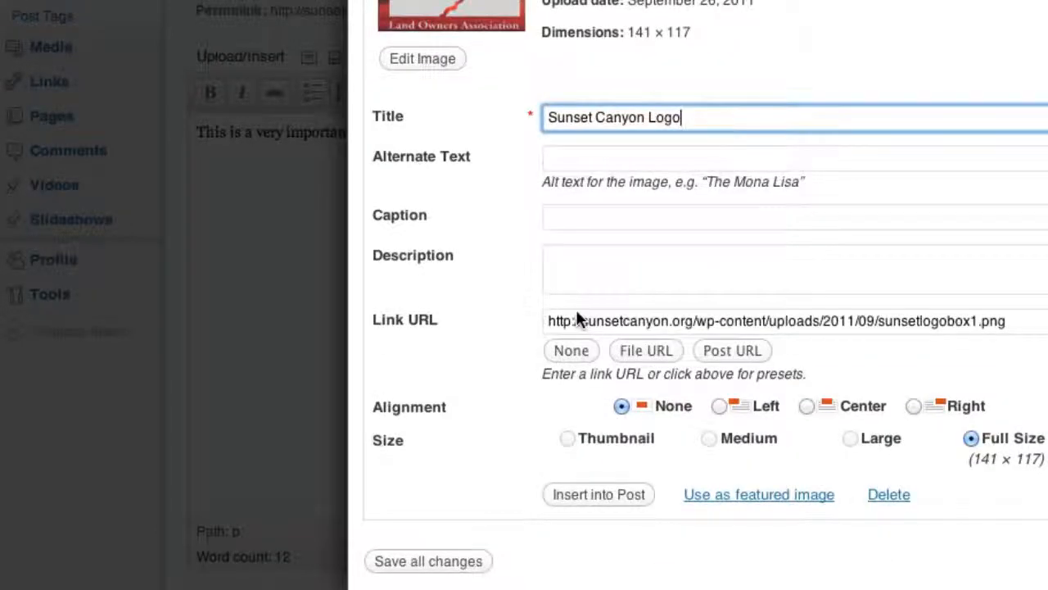
pyautogui.click(719, 406)
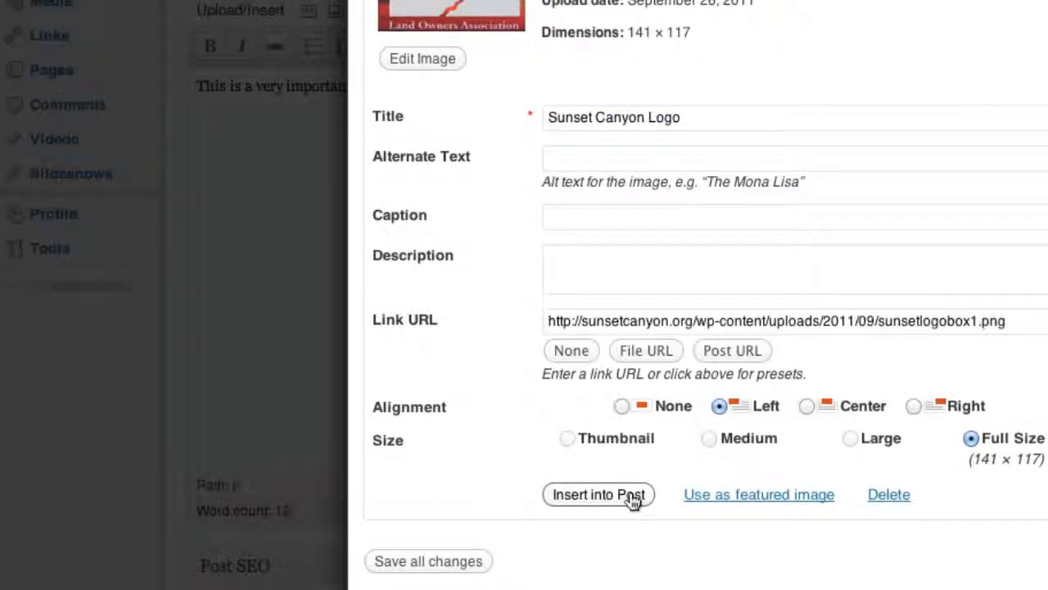
pyautogui.click(634, 496)
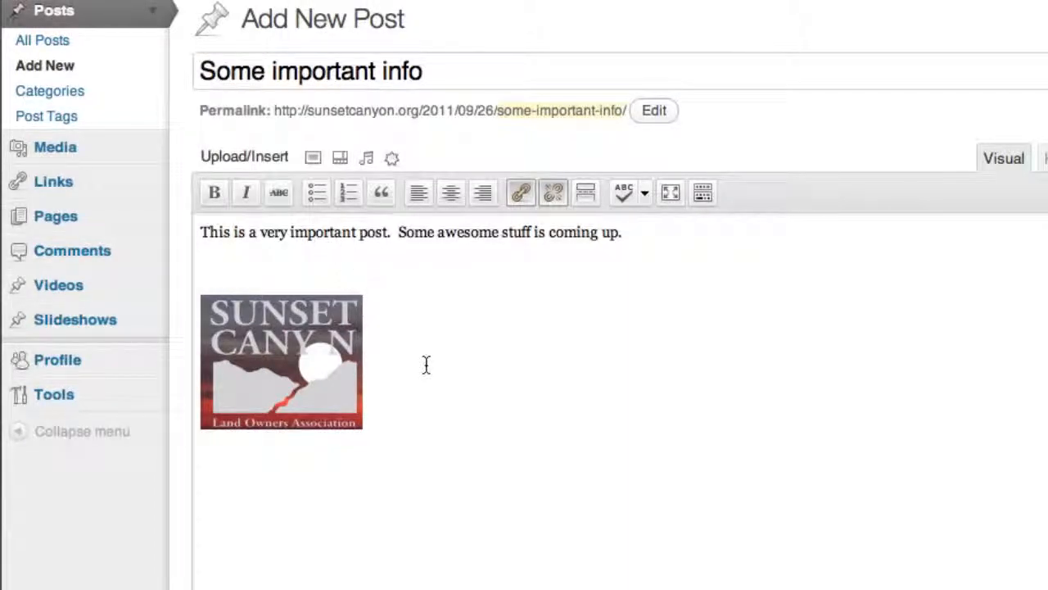
# - Write "Here is some other important stuff--including a link to Google." beside the logo in the post body
pyautogui.write('Here is som')
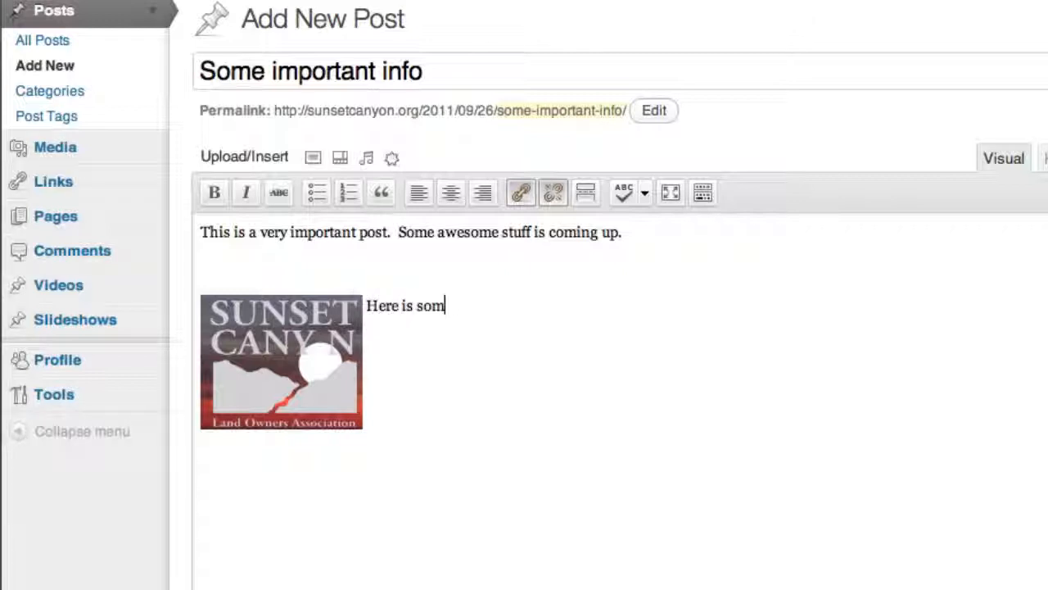
pyautogui.write('e other import an s')
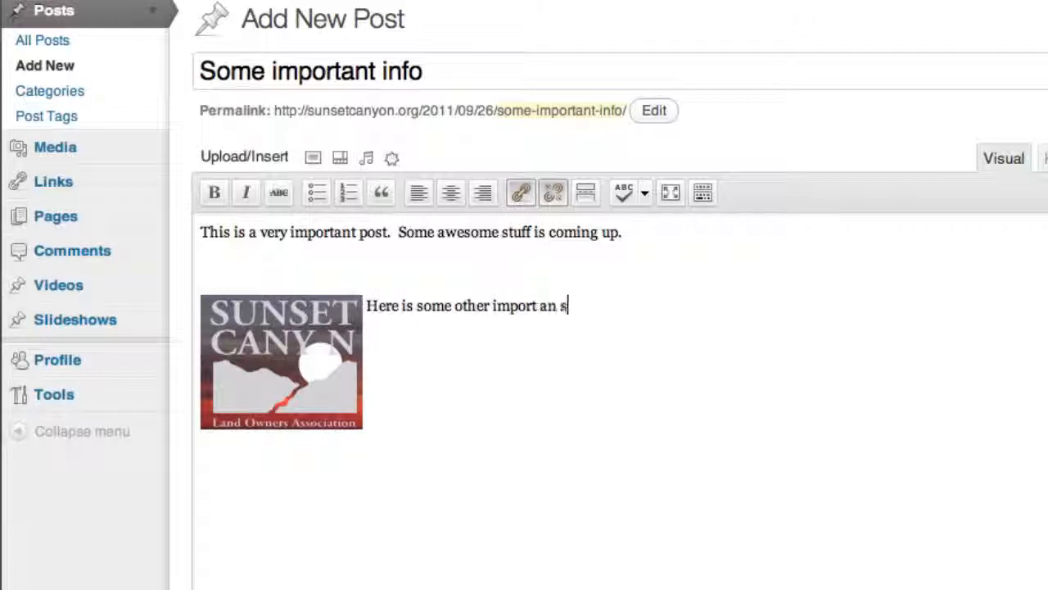
pyautogui.press('BackSpace')
pyautogui.press('BackSpace')
pyautogui.press('BackSpace')
pyautogui.press('BackSpace')
pyautogui.press('BackSpace')
pyautogui.write('ant s')
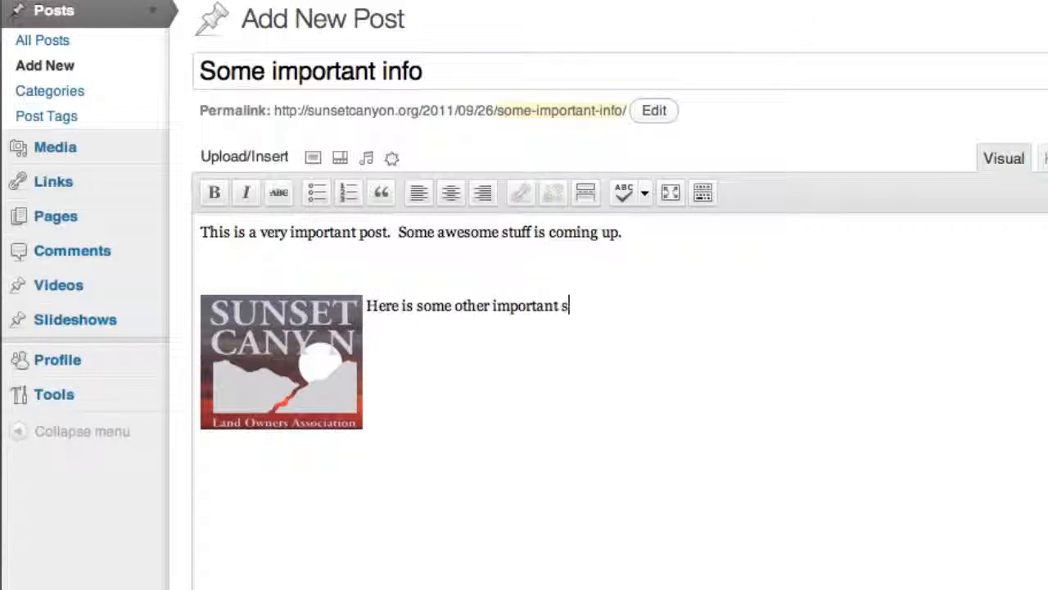
pyautogui.write('tuff.  Inc')
pyautogui.press('BackSpace')
pyautogui.press('BackSpace')
pyautogui.press('BackSpace')
pyautogui.write('-inc')
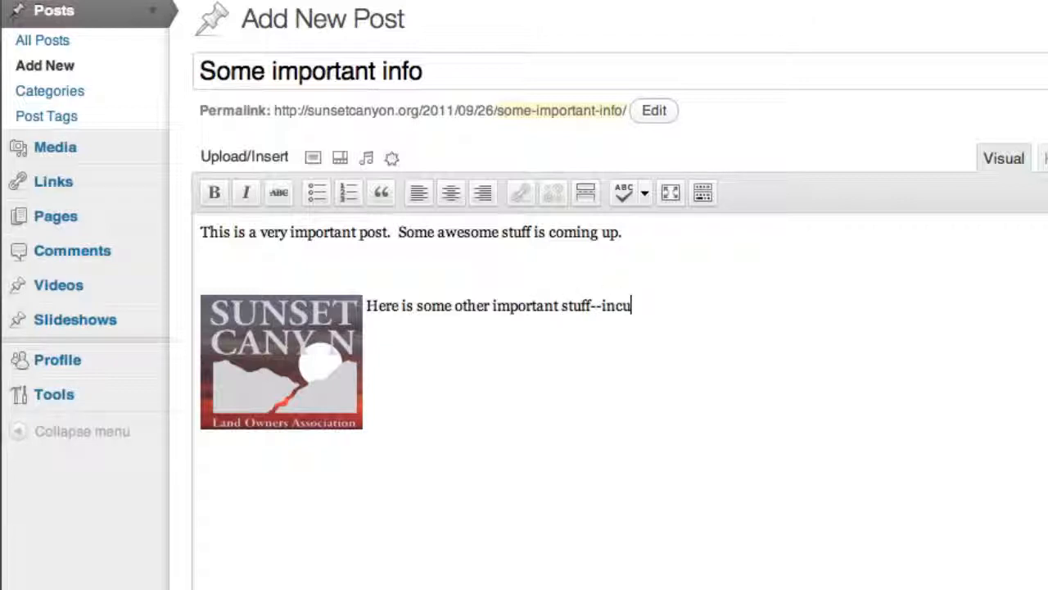
pyautogui.write('luding a link')
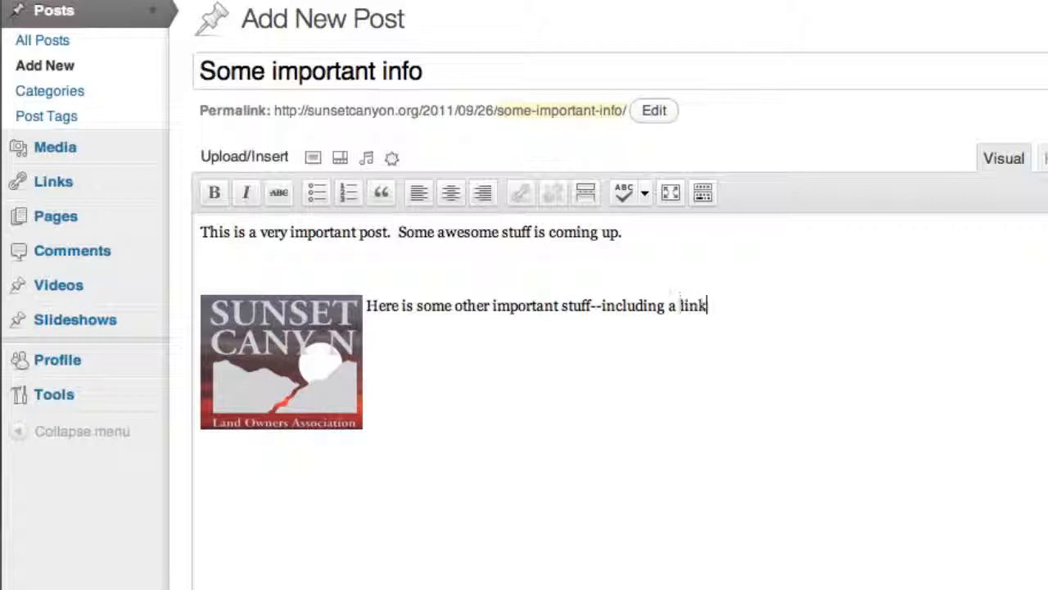
pyautogui.write(' to Google.')
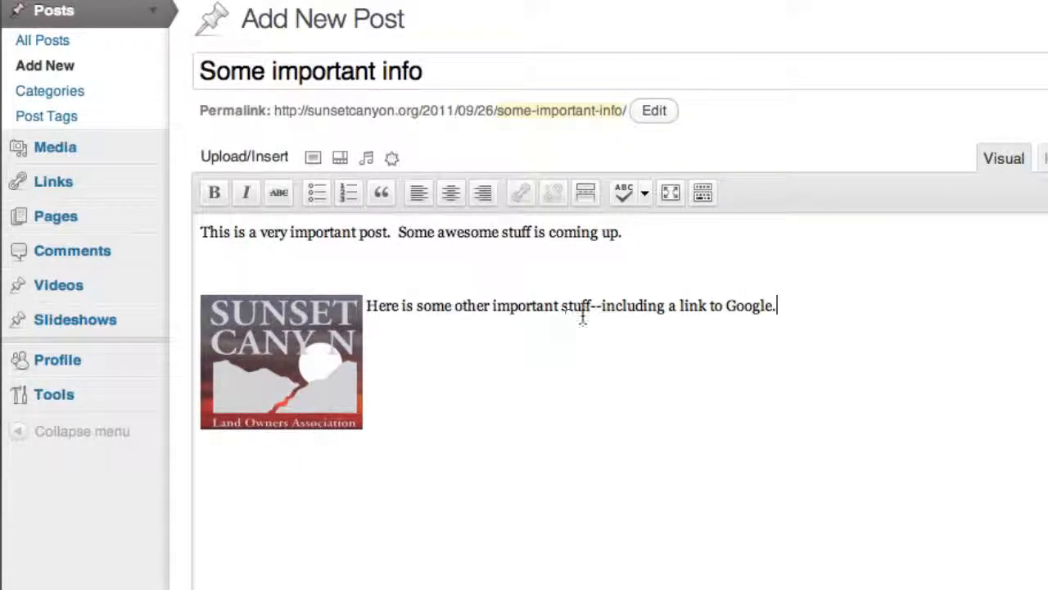
pyautogui.doubleClick(729, 304)
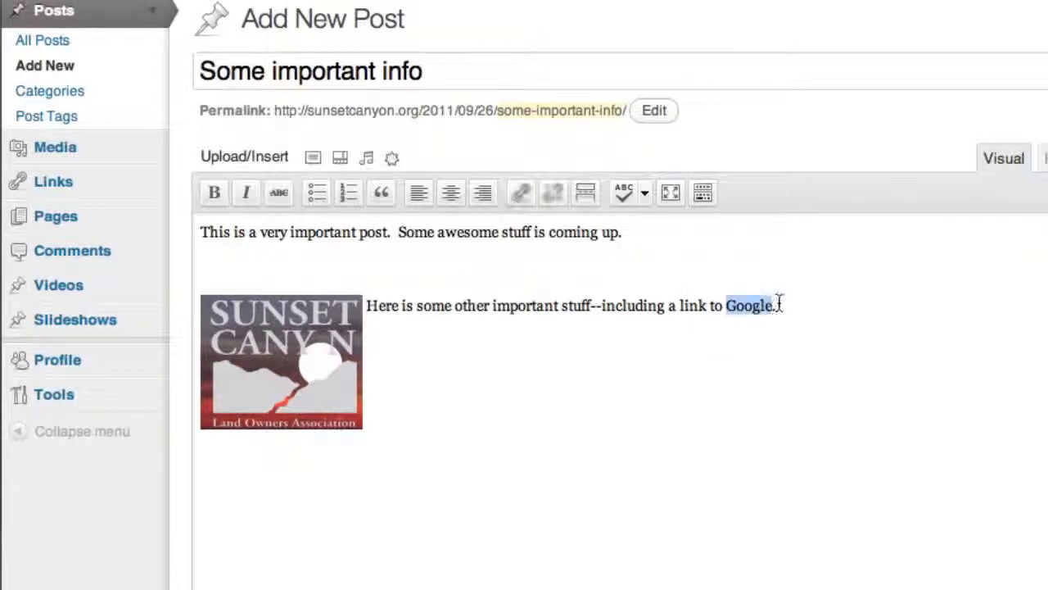
pyautogui.moveTo(727, 305); pyautogui.dragTo(776, 304)
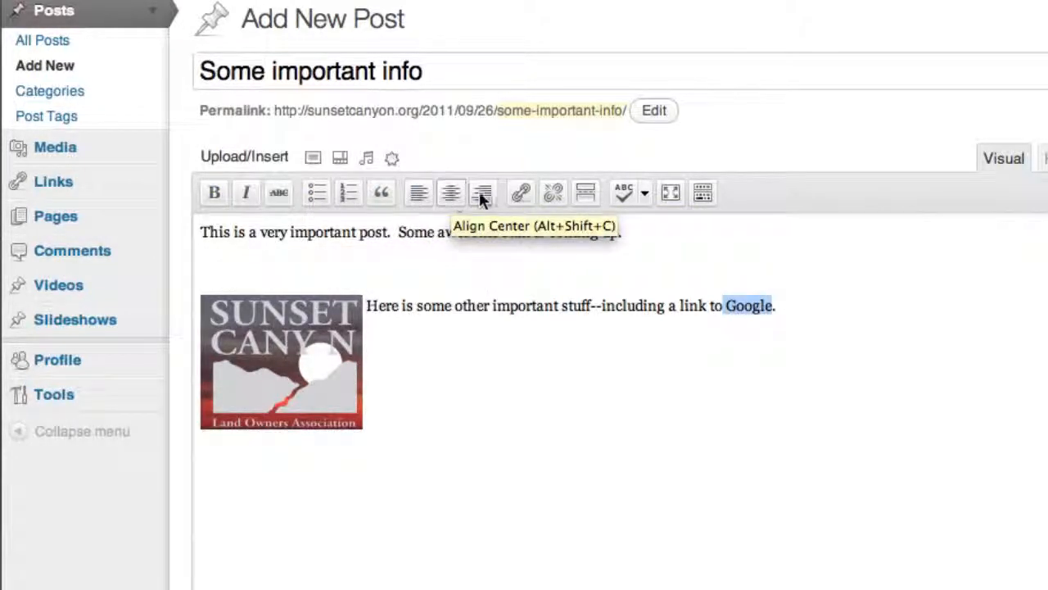
pyautogui.click(524, 193)
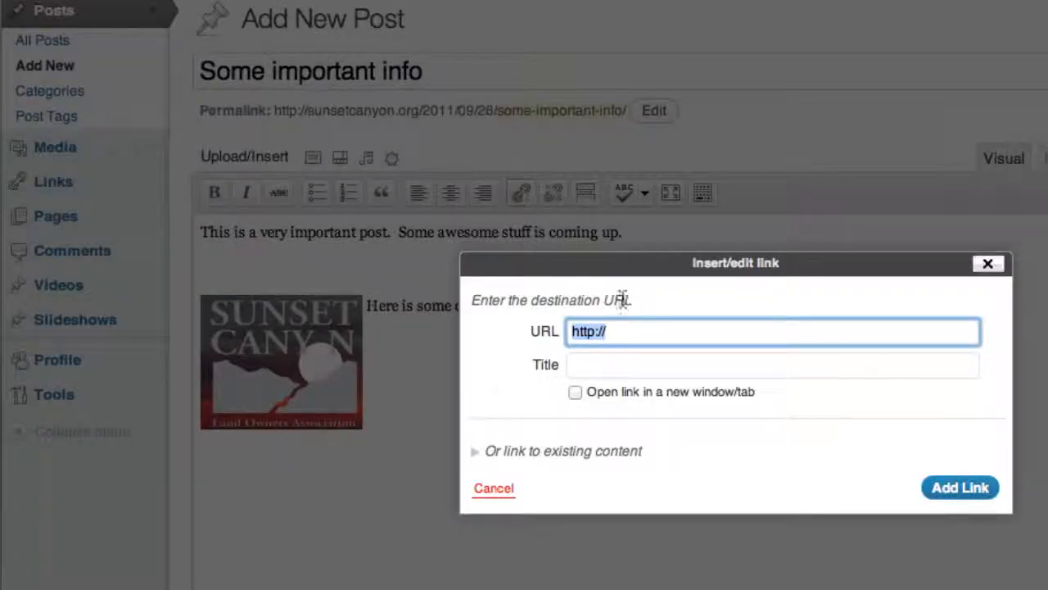
pyautogui.click(631, 331)
pyautogui.write('g')
pyautogui.press('BackSpace')
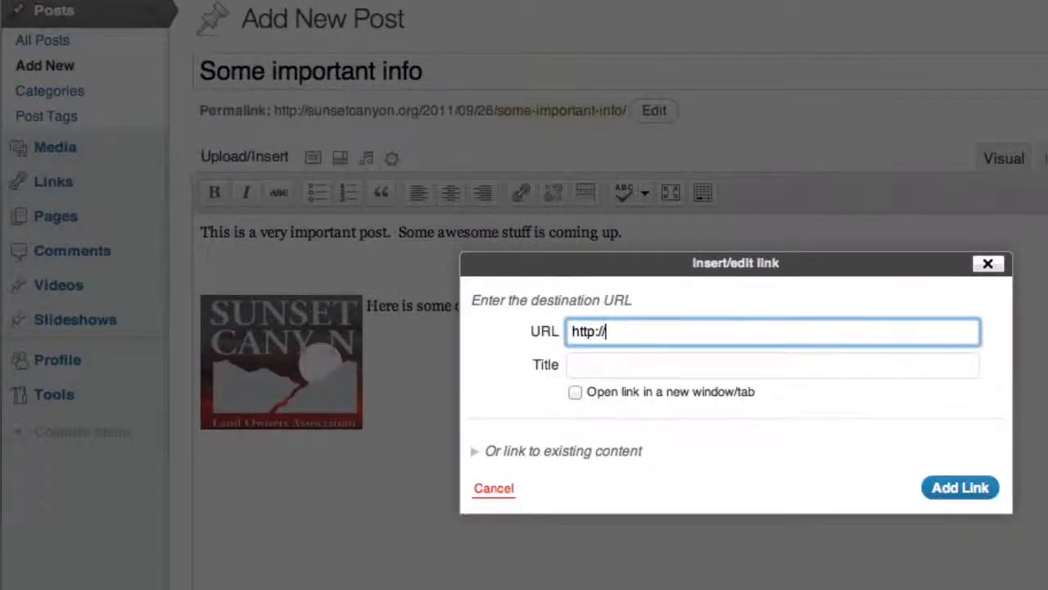
pyautogui.write('gg')
pyautogui.press('BackSpace')
pyautogui.press('BackSpace')
pyautogui.write('oogle.com')
pyautogui.press('Tab')
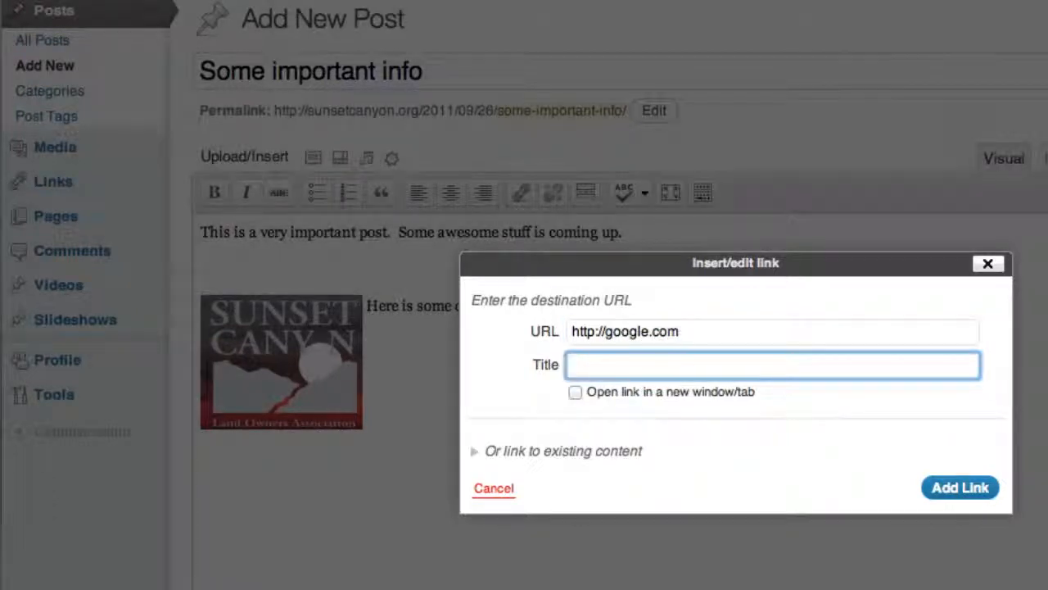
# - Give the link the title "Google Web Search" and add it to the post
pyautogui.write('Goolggle We')
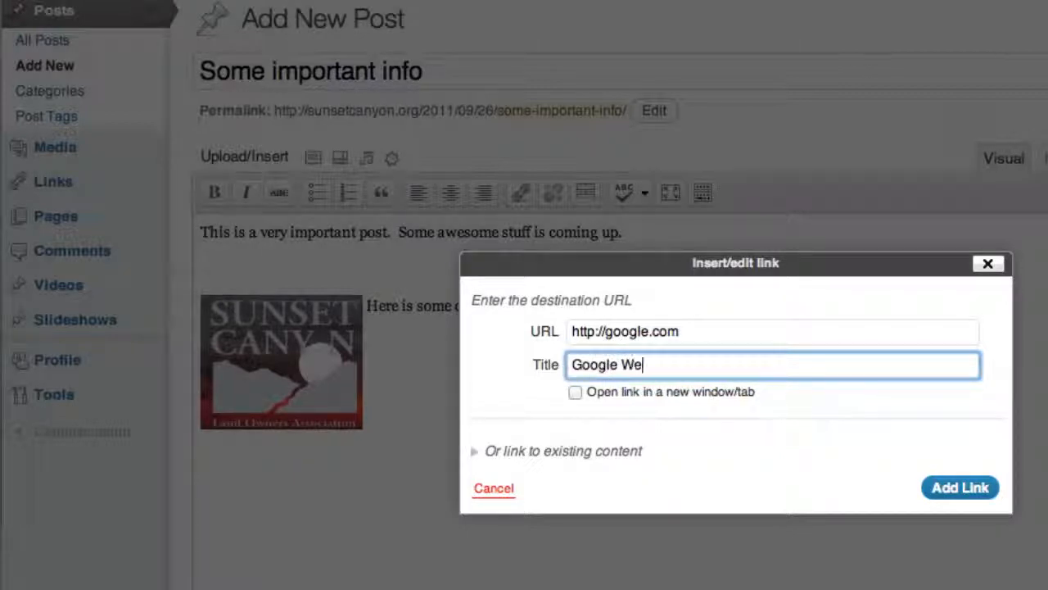
pyautogui.write('b Search')
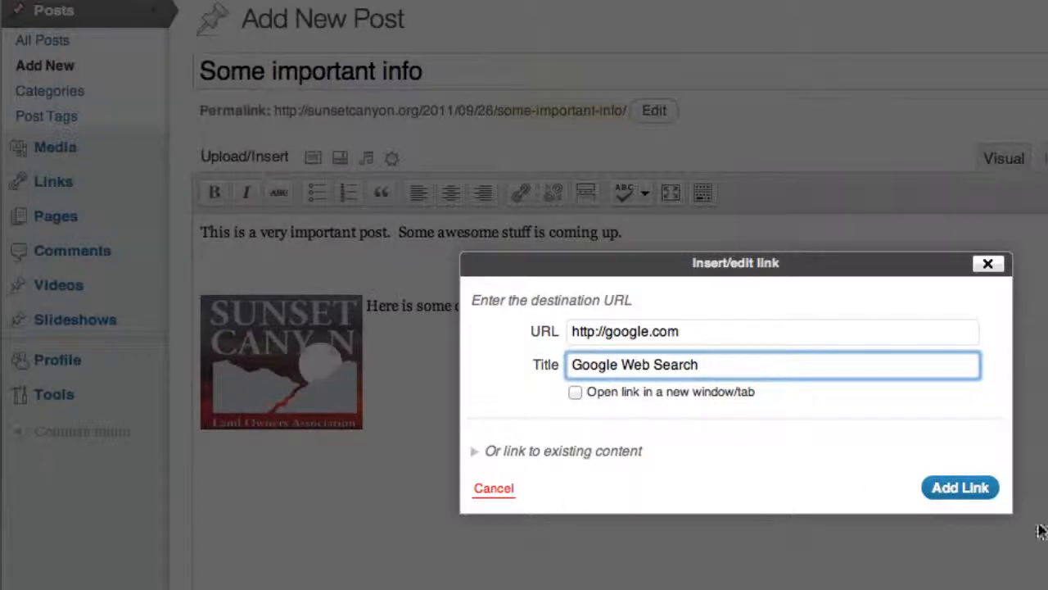
pyautogui.click(966, 497)
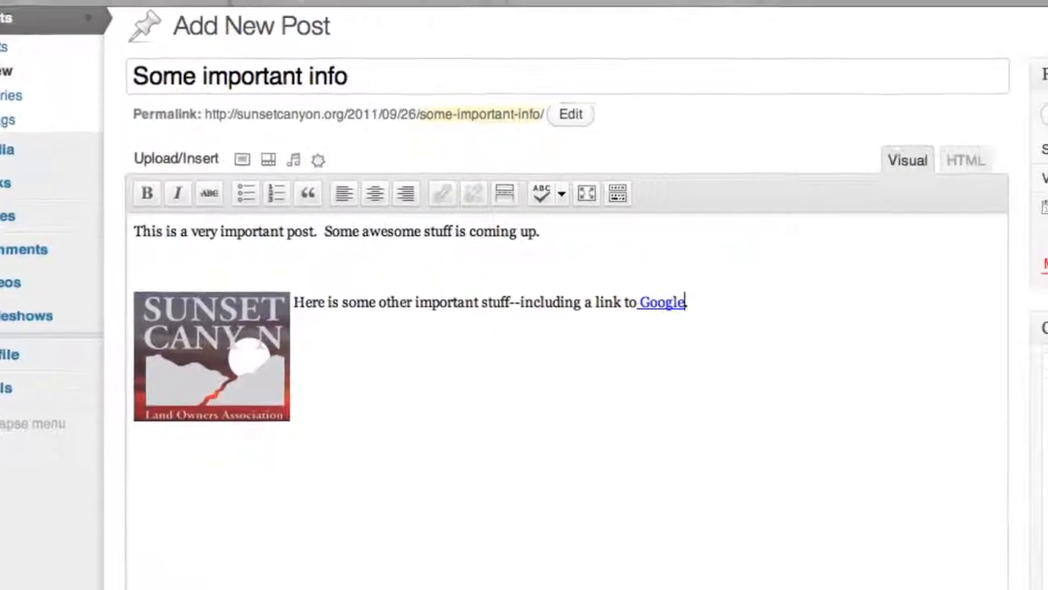
# - Publish the post and open the sunsetcanyon.org home page to view it on the live site
pyautogui.click(975, 260)
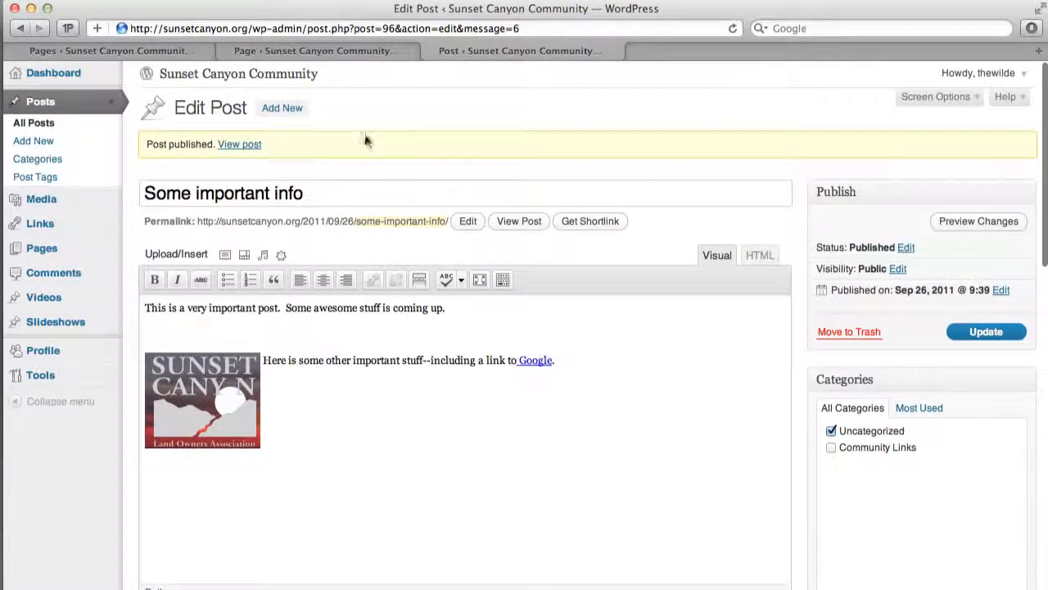
pyautogui.click(335, 50)
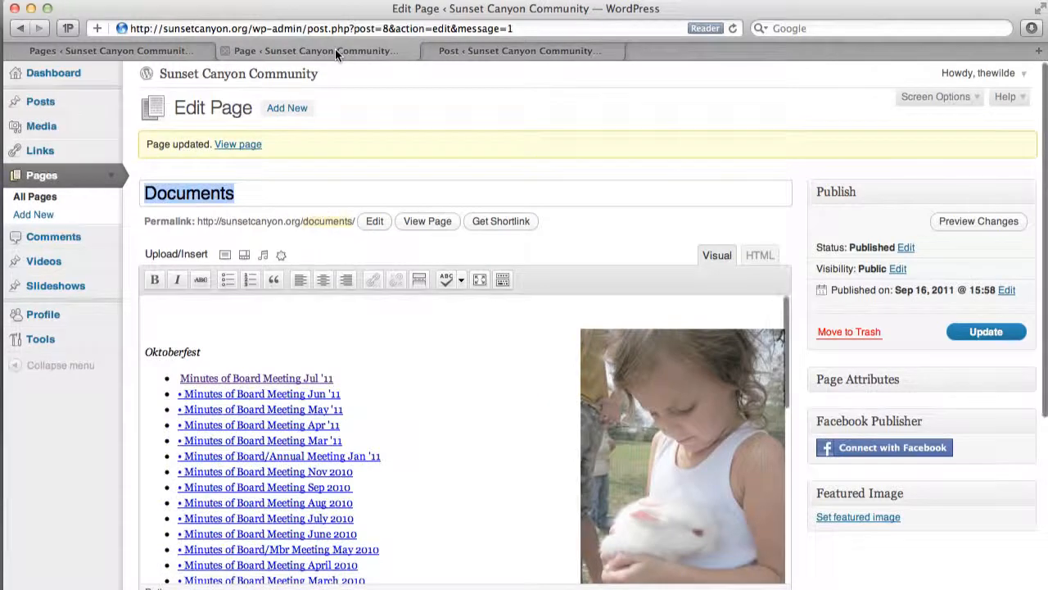
pyautogui.click(159, 50)
pyautogui.click(264, 28)
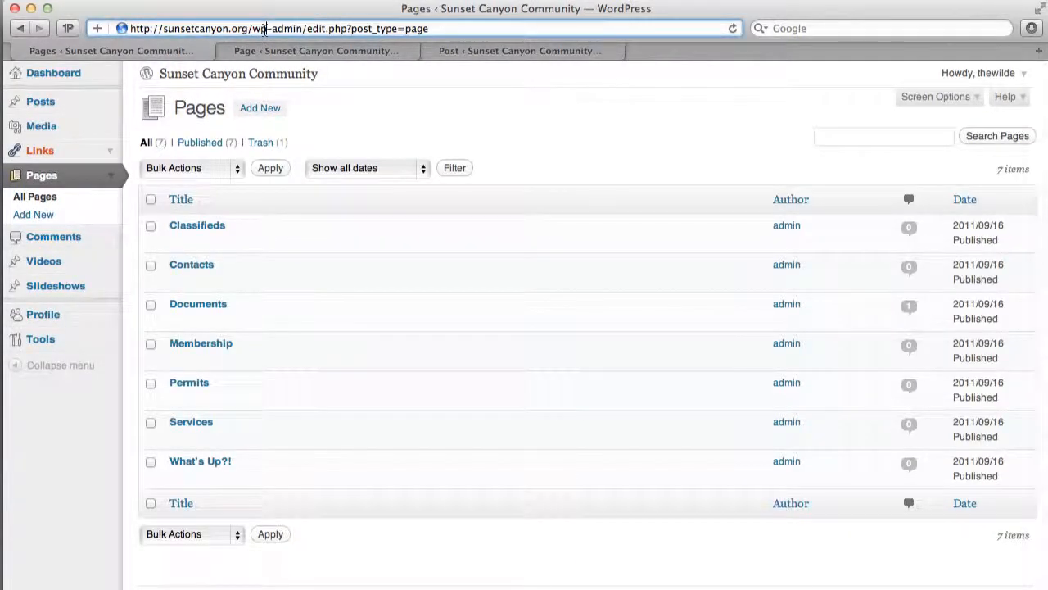
pyautogui.write('sun')
pyautogui.press('Return')
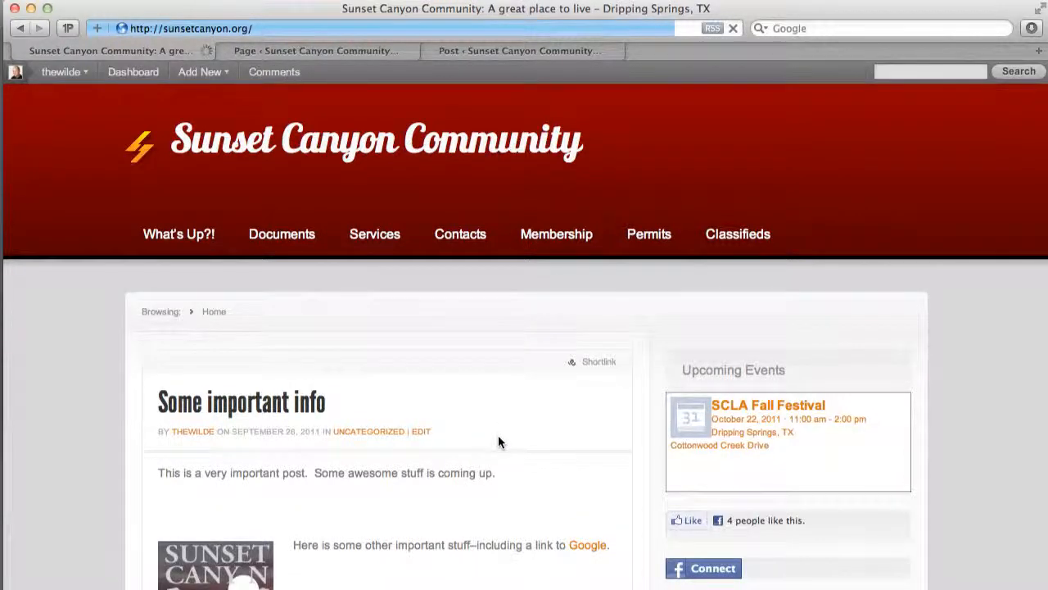
pyautogui.scroll(-3, 498, 442)
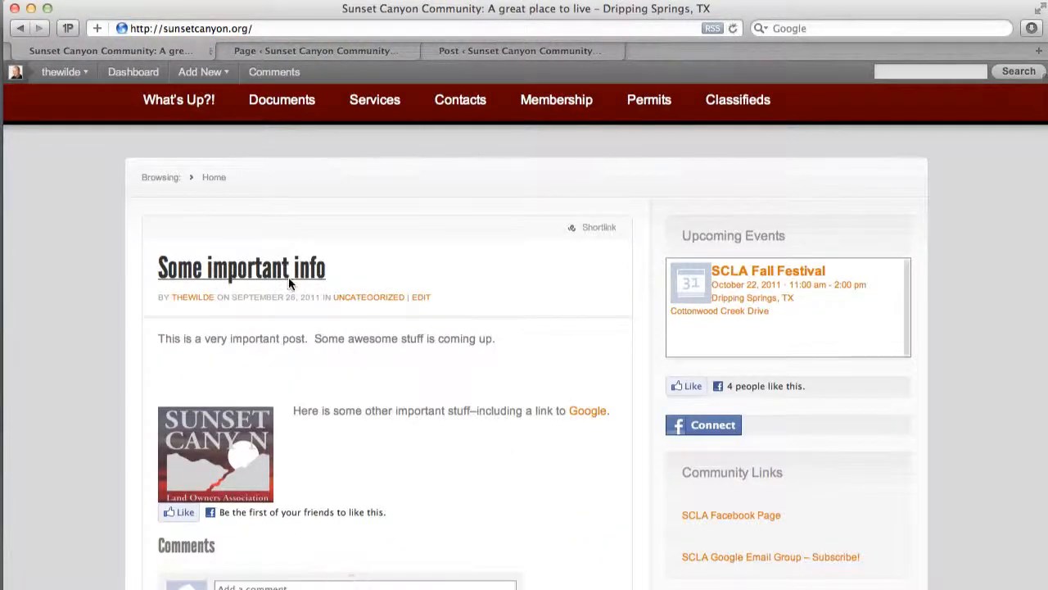
# - Test the Google link in the published post and return to the site's home page
pyautogui.click(581, 414)
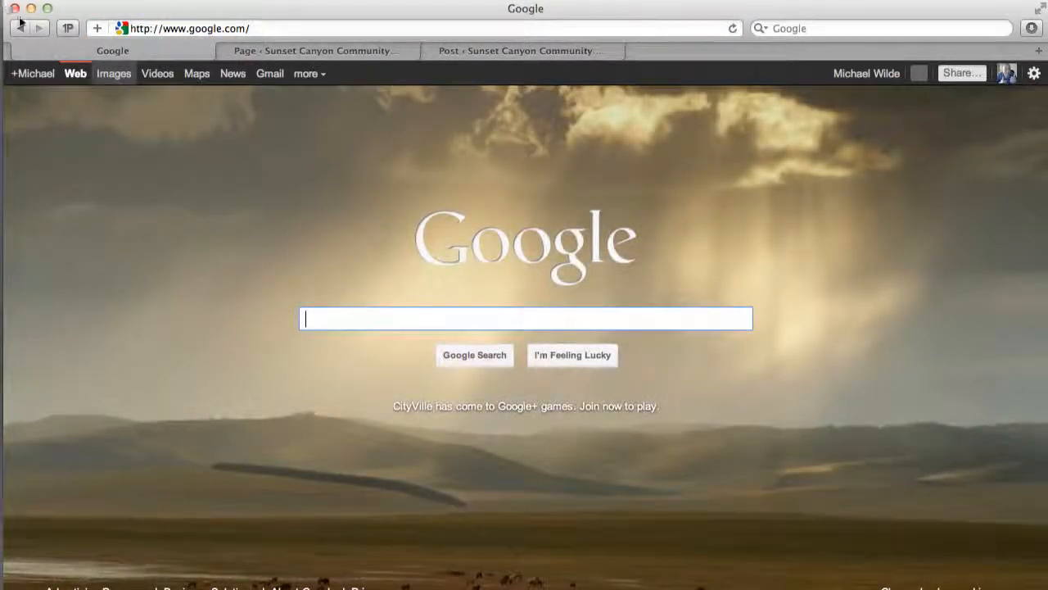
pyautogui.click(21, 28)
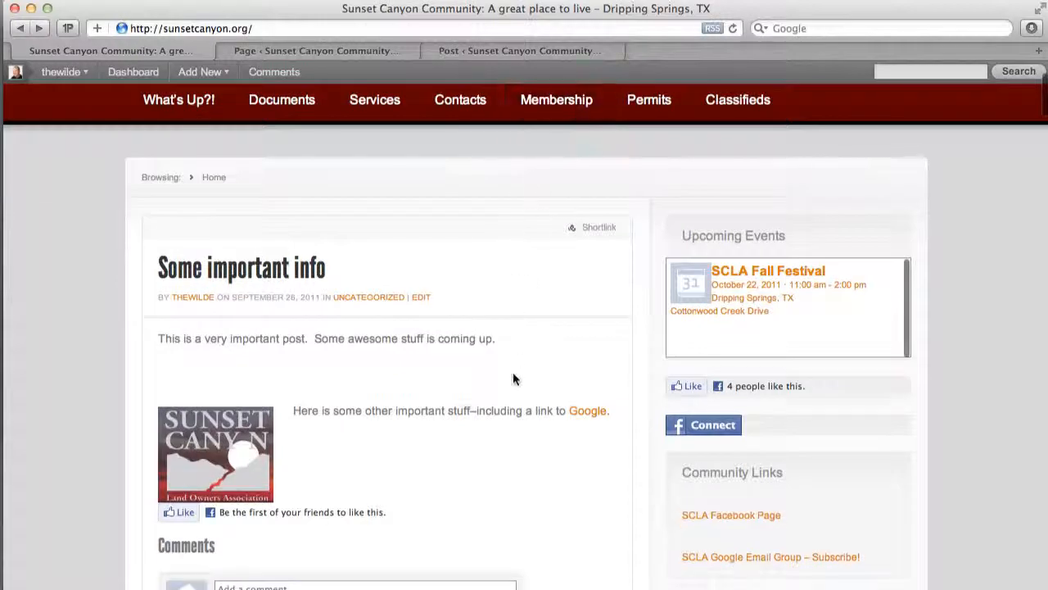
pyautogui.scroll(3, 456, 311)
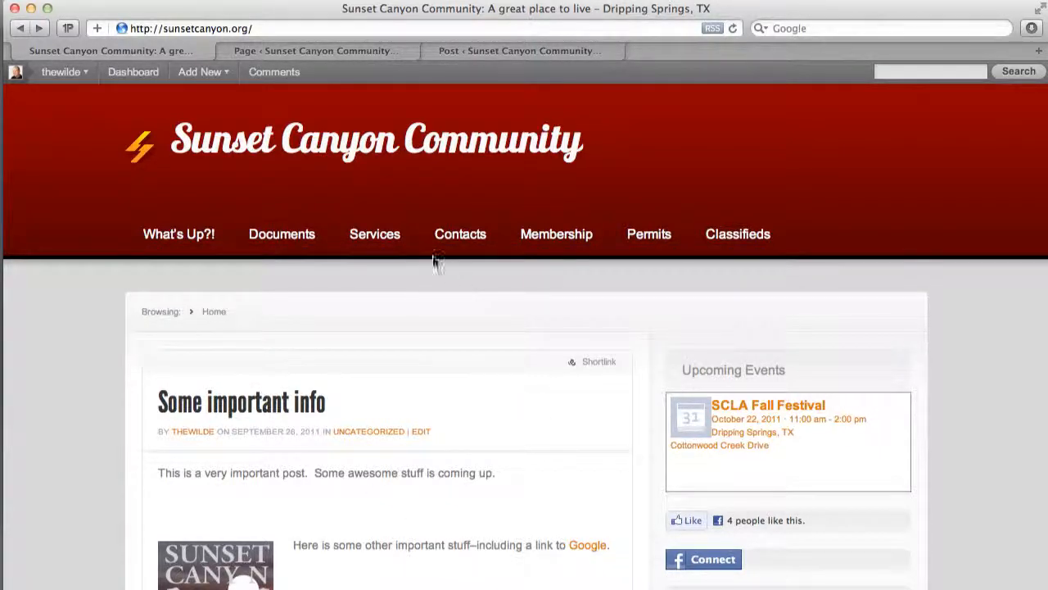
# - Open the site's Documents page for editing and add "Minutes of Board Meeting Aug '11" as the first bullet of the minutes list
pyautogui.click(296, 244)
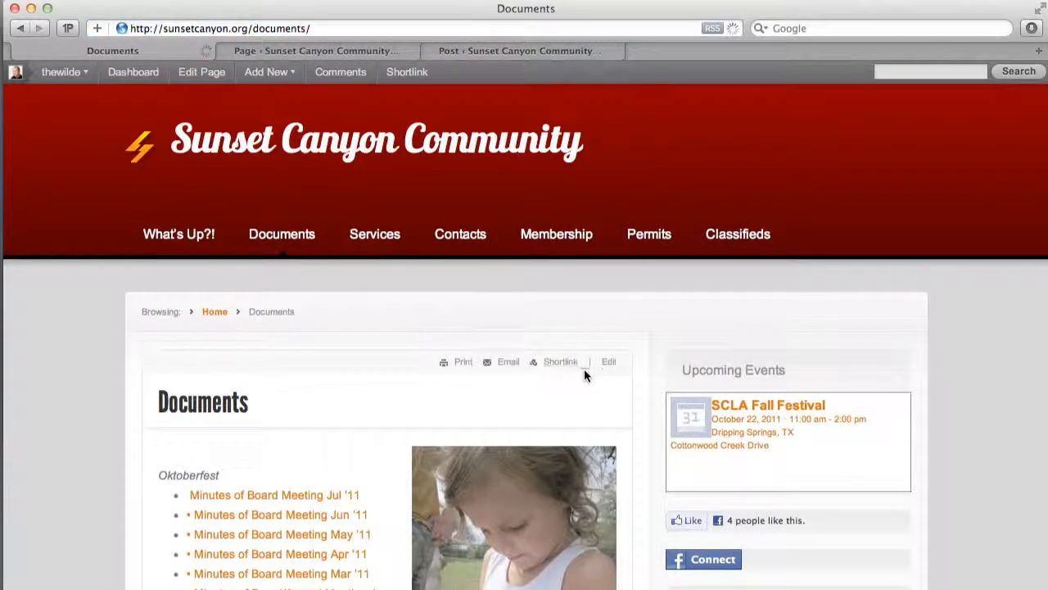
pyautogui.click(610, 363)
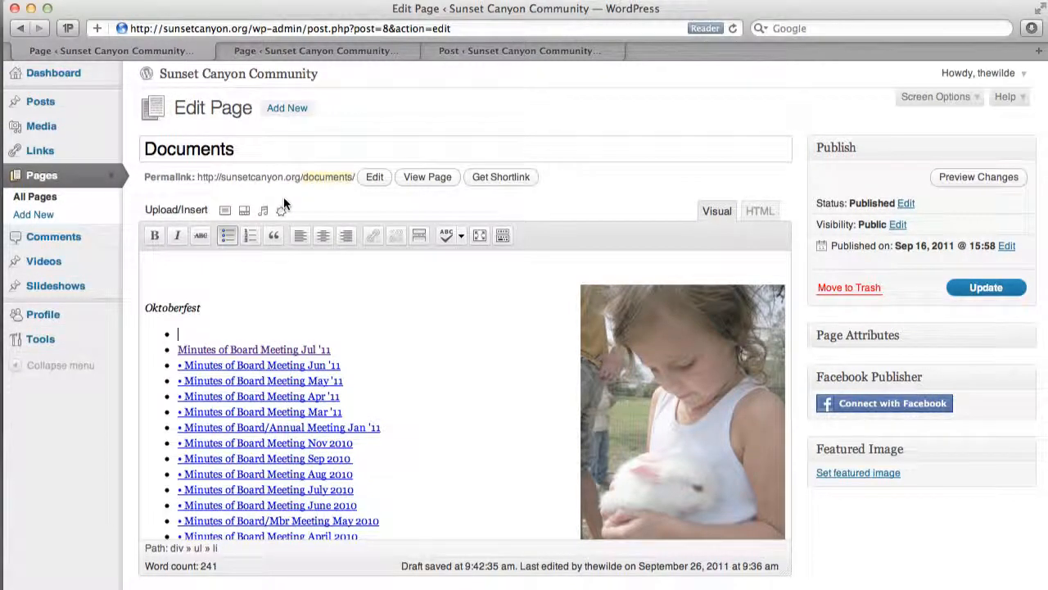
pyautogui.write("Minutes of Board Meeting Aug '11")
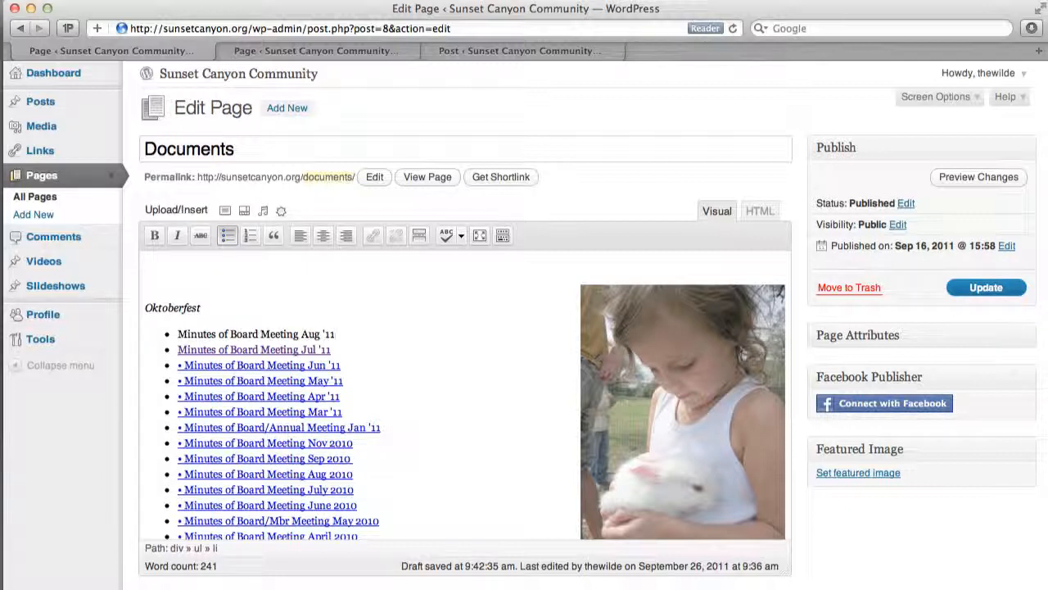
# - Select the "Minutes of Board Meeting Aug '11" line and upload meeting-minutes.pdf from the computer as media for it
pyautogui.moveTo(182, 335); pyautogui.dragTo(352, 337)
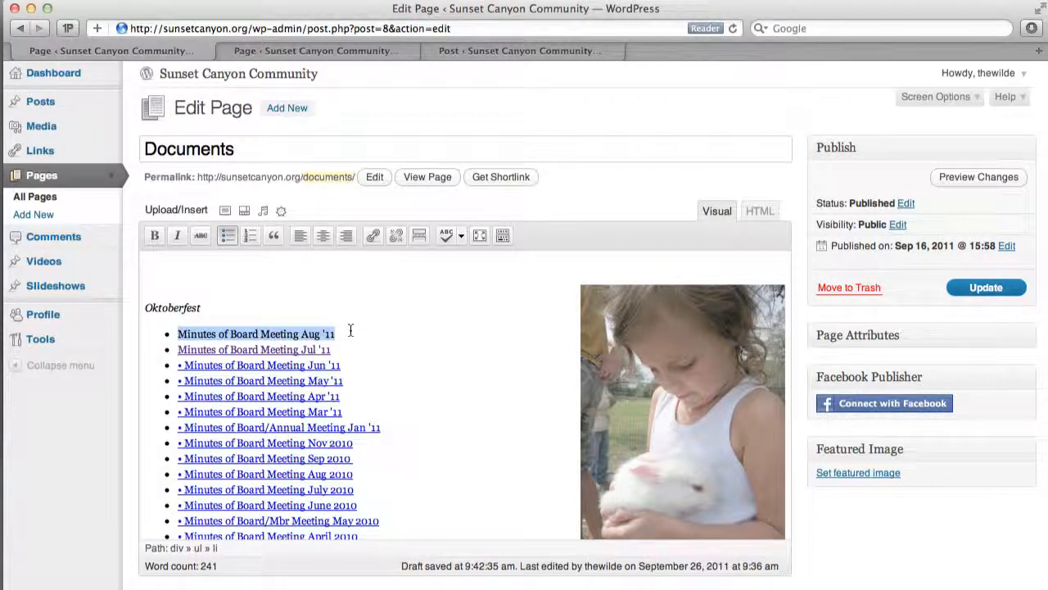
pyautogui.click(281, 212)
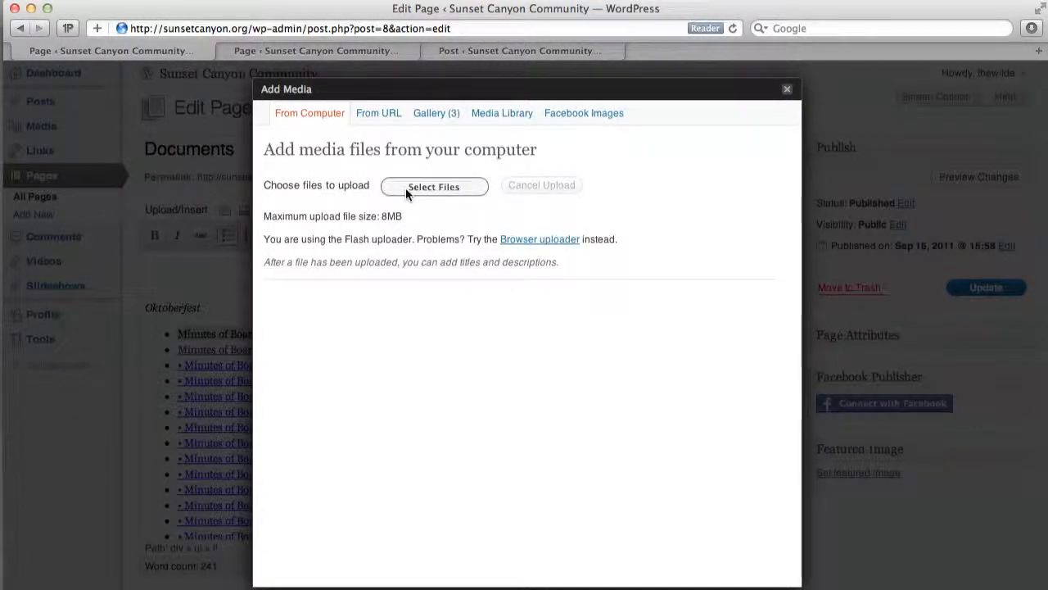
pyautogui.click(405, 188)
pyautogui.click(403, 188)
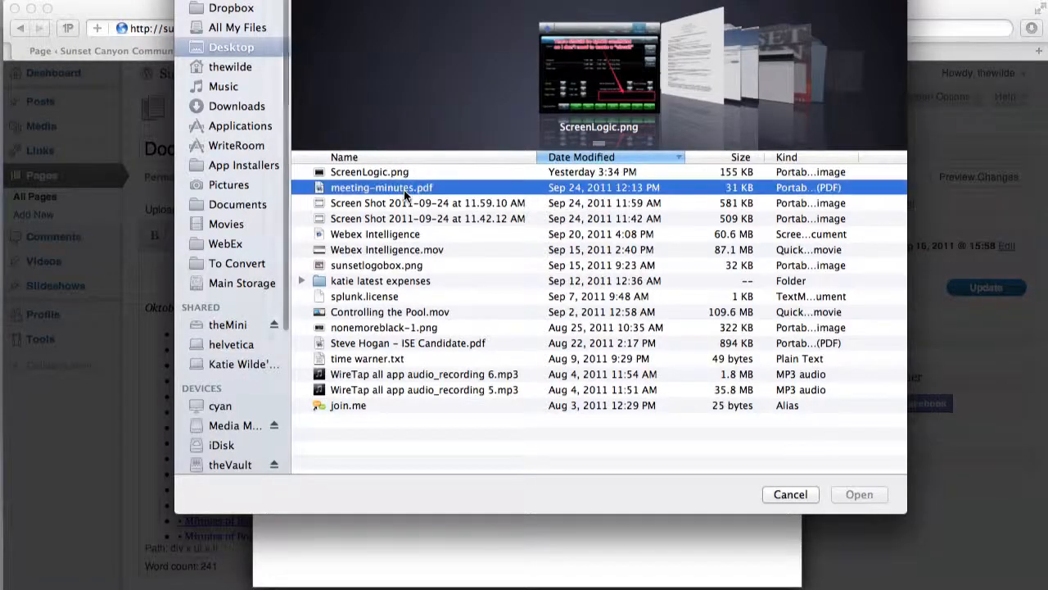
pyautogui.doubleClick(404, 187)
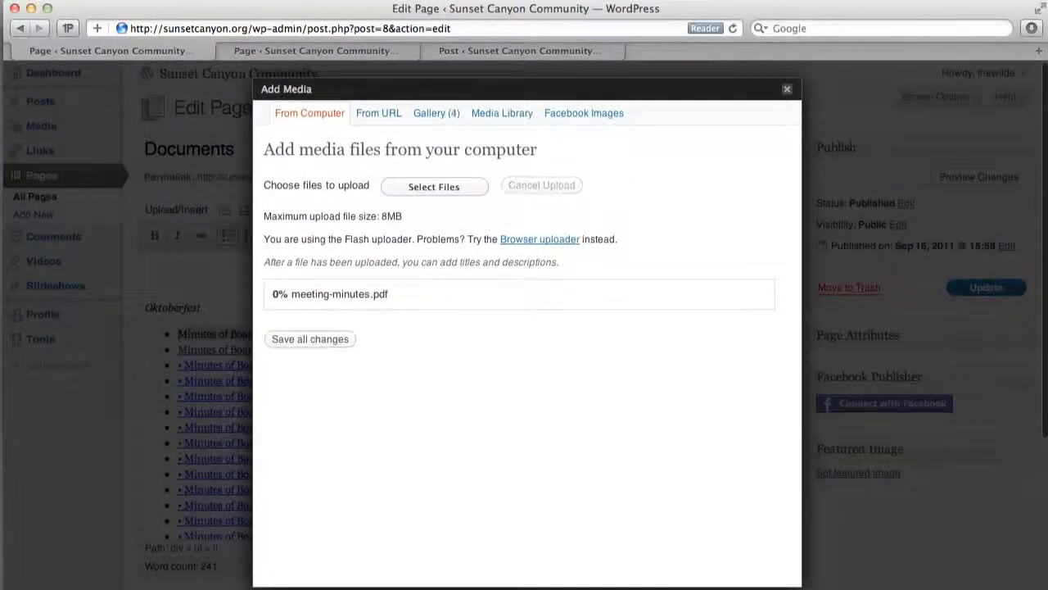
# - Insert the uploaded PDF into the Documents page with the title "Minutes of Board Meeting - Aug '11" and update the page
pyautogui.moveTo(453, 396); pyautogui.dragTo(362, 385)
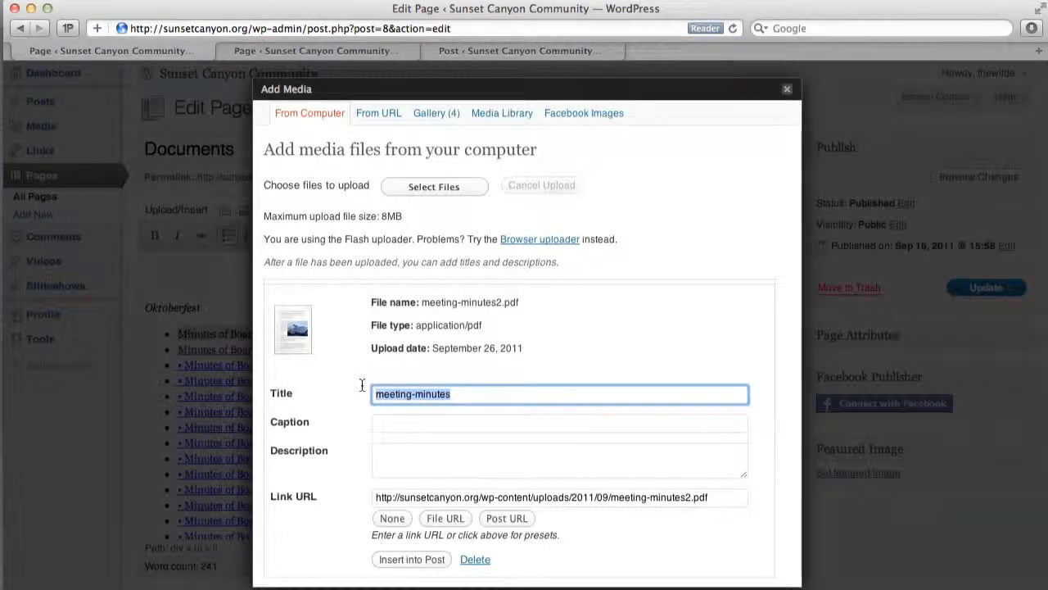
pyautogui.write('Minutes of ')
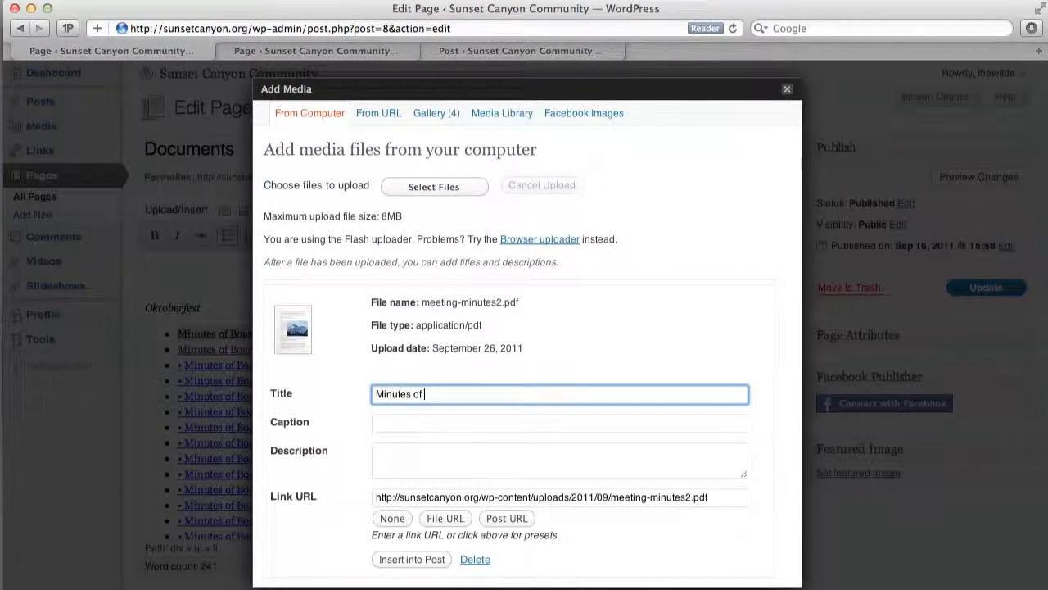
pyautogui.write('Board Meetin')
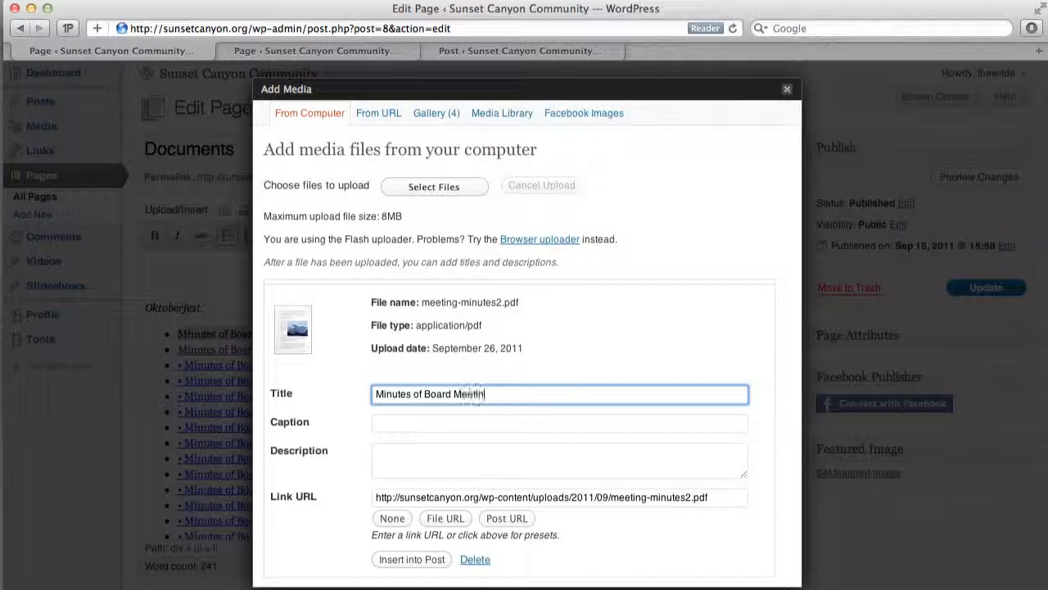
pyautogui.write('g - Aug ')
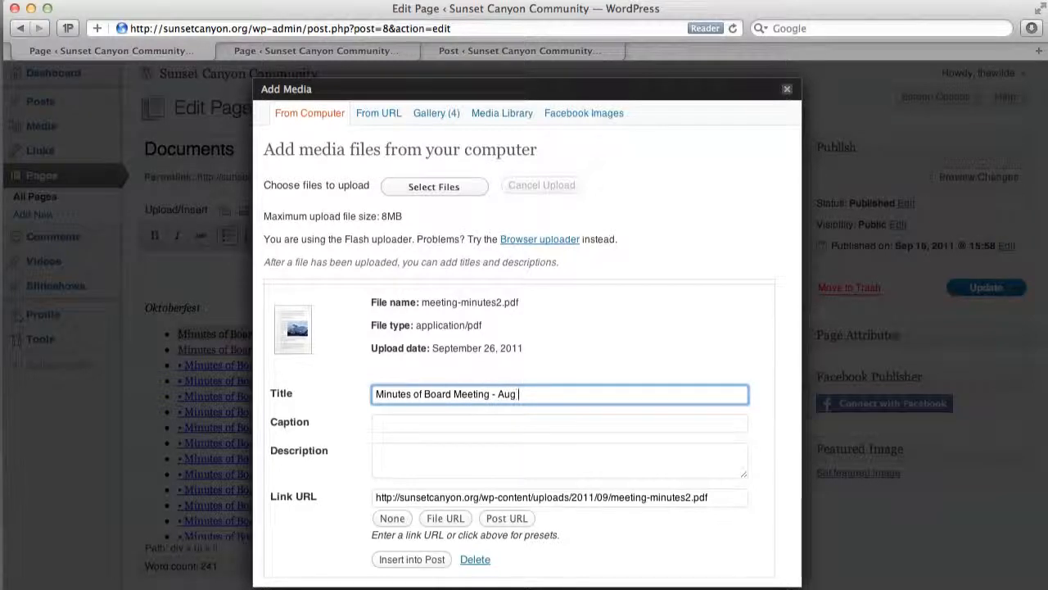
pyautogui.write("'11")
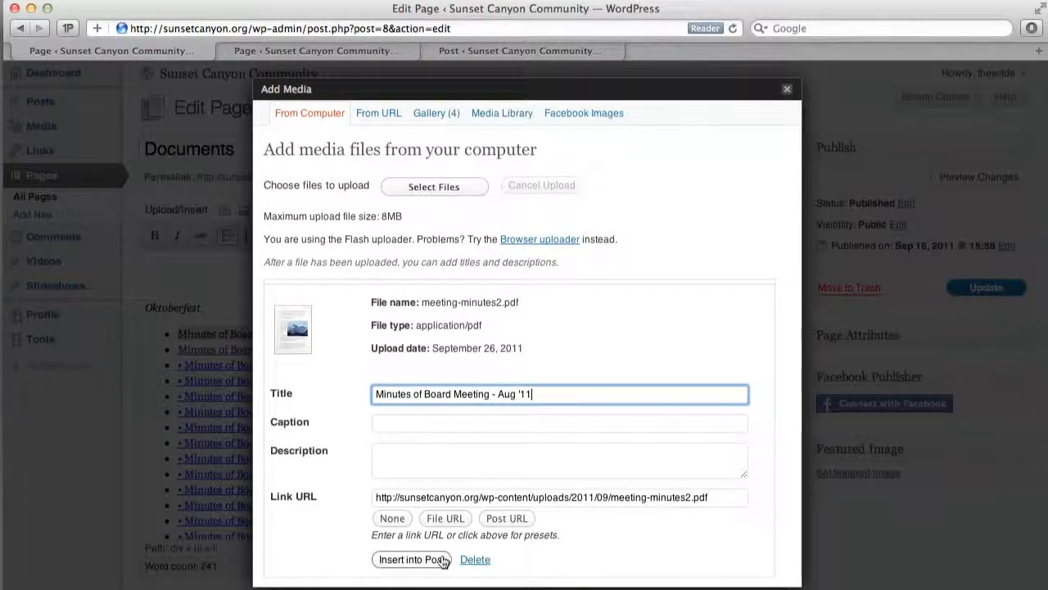
pyautogui.click(421, 560)
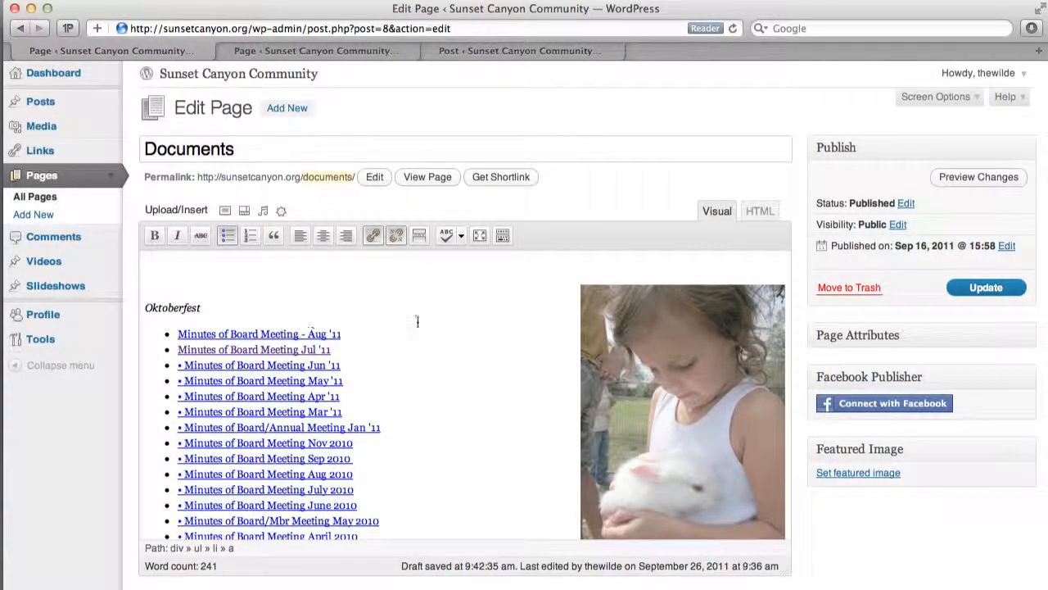
pyautogui.click(986, 287)
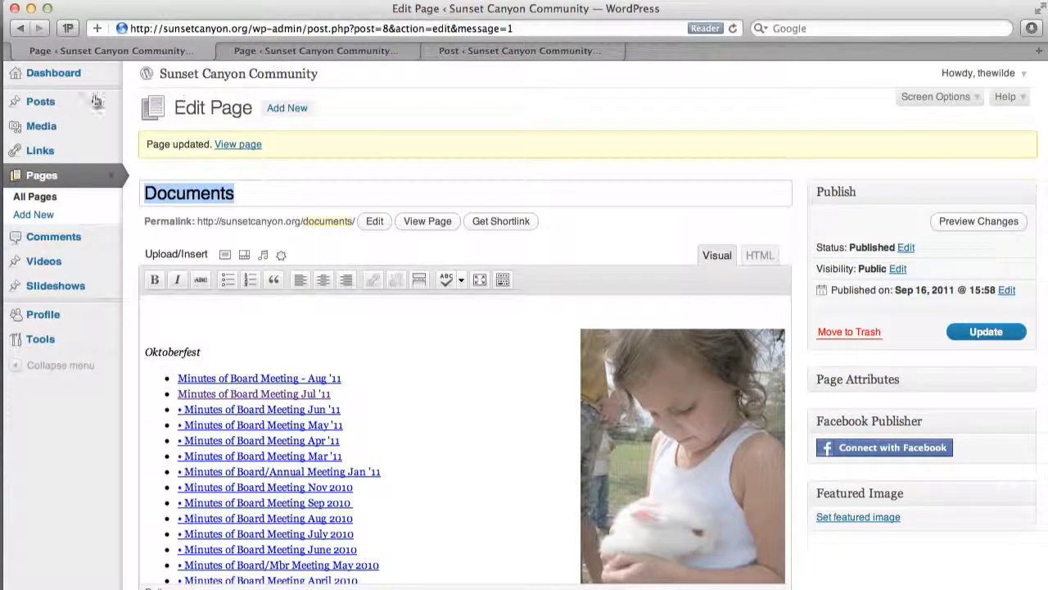
# - Open the sunsetcanyon.org home page in the second browser tab and start a new post from the site
pyautogui.click(315, 48)
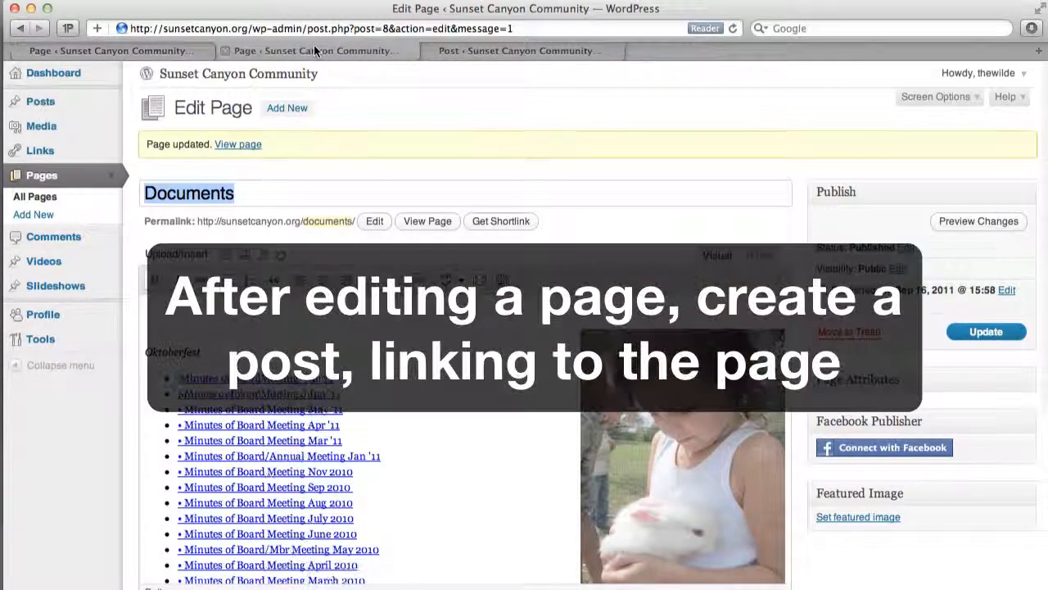
pyautogui.click(319, 28)
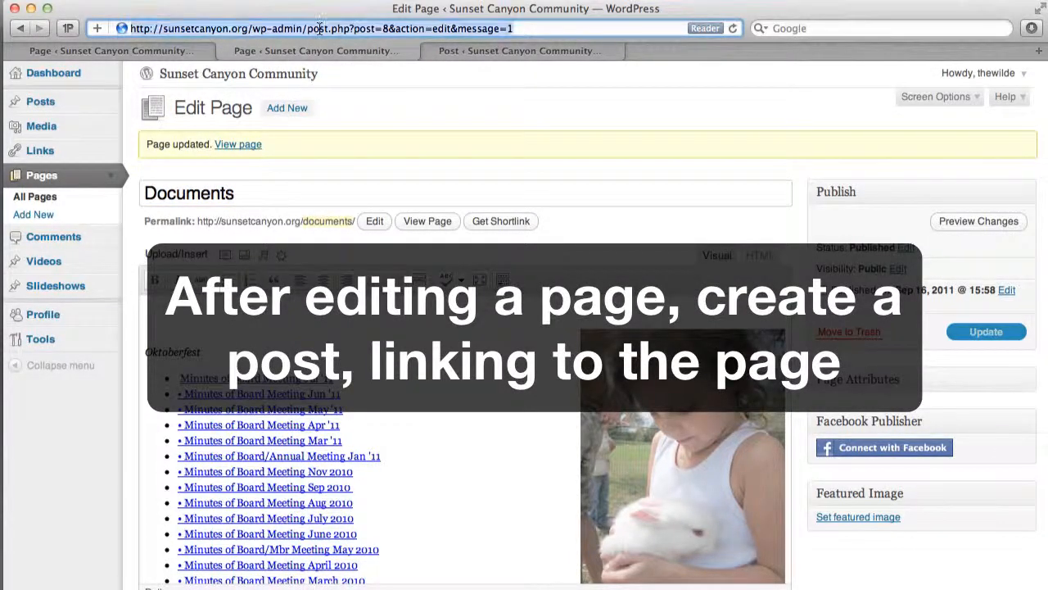
pyautogui.write('sun')
pyautogui.press('Return')
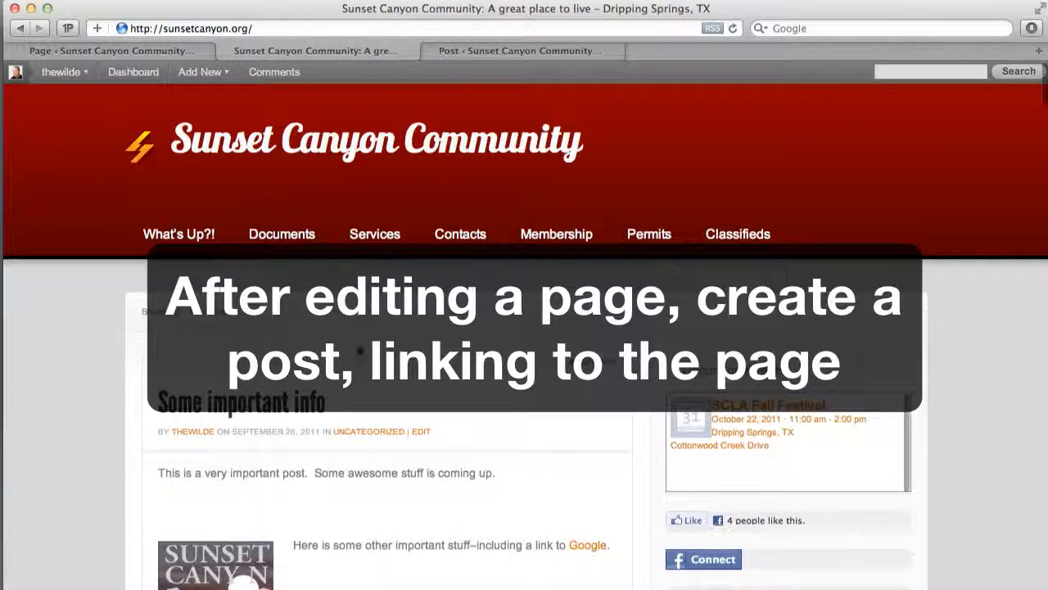
pyautogui.moveTo(201, 72)
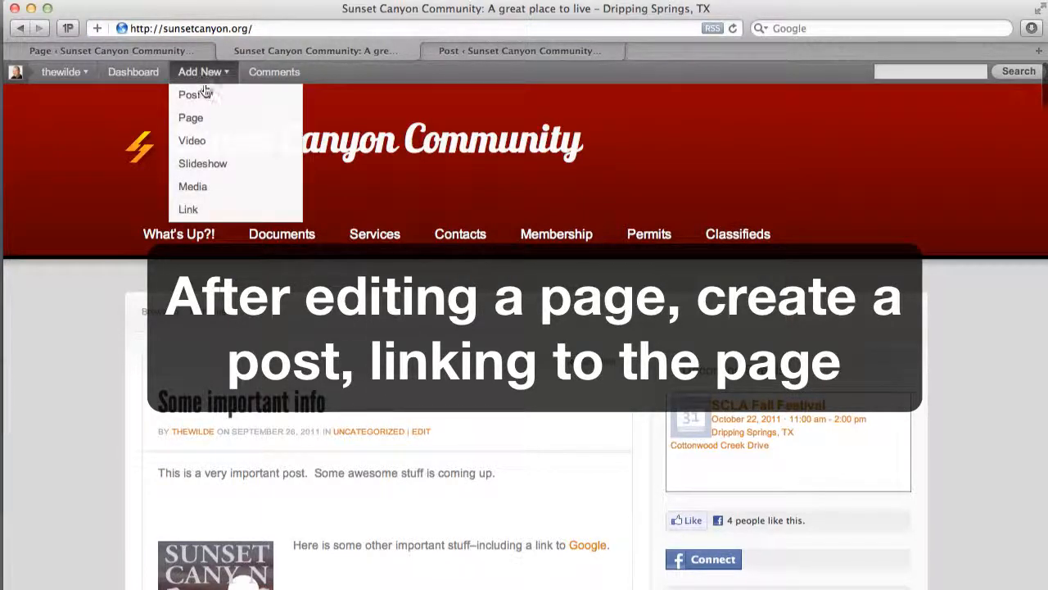
pyautogui.click(206, 97)
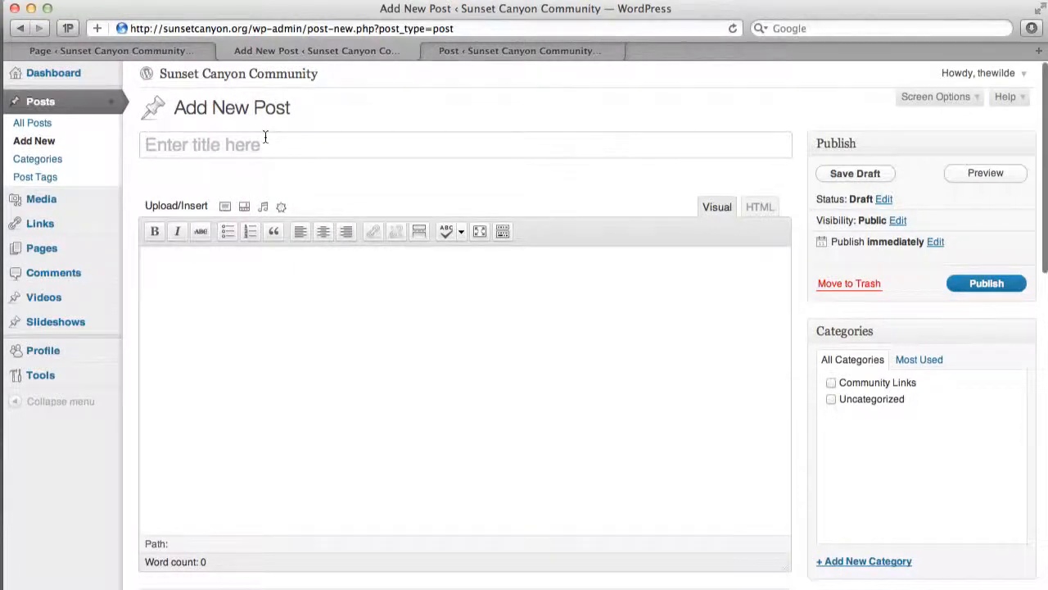
# - Title the new post "New Meeting Minutes are Up!"
pyautogui.click(264, 138)
pyautogui.write('Mew ')
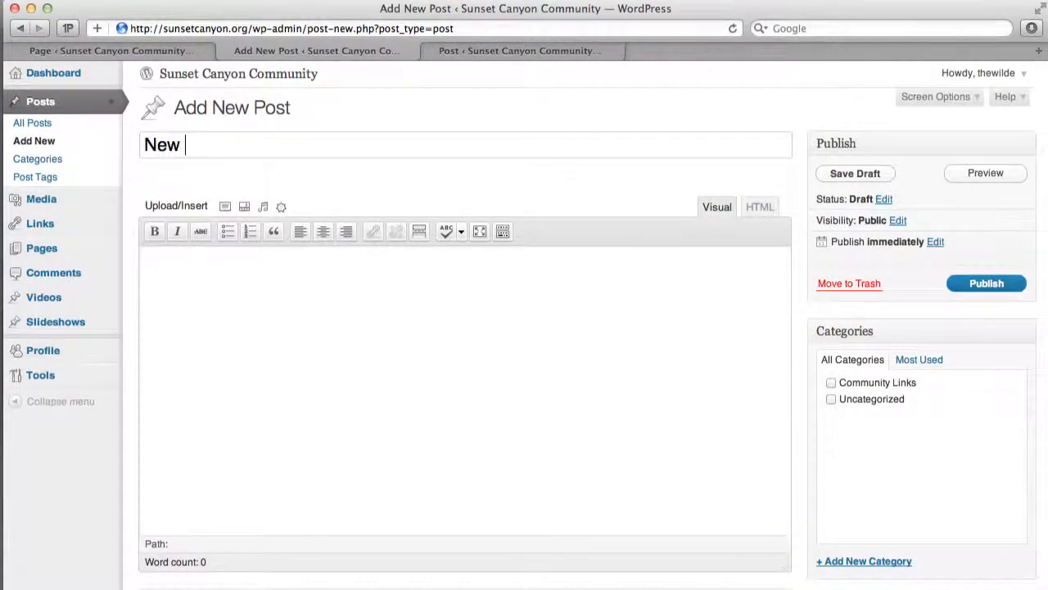
pyautogui.write('Mleting ')
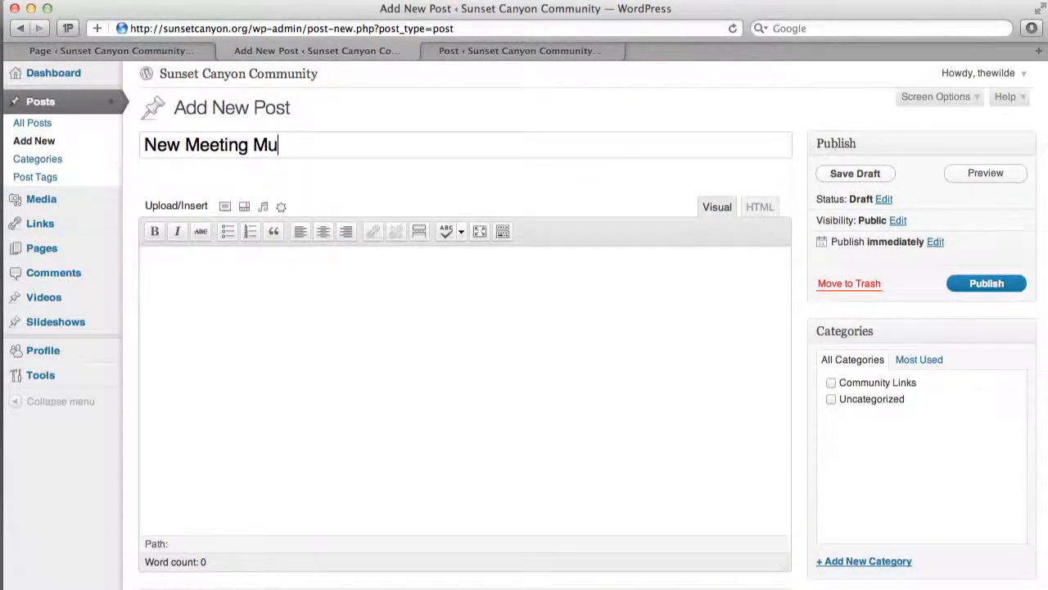
pyautogui.write('Minutes are Up')
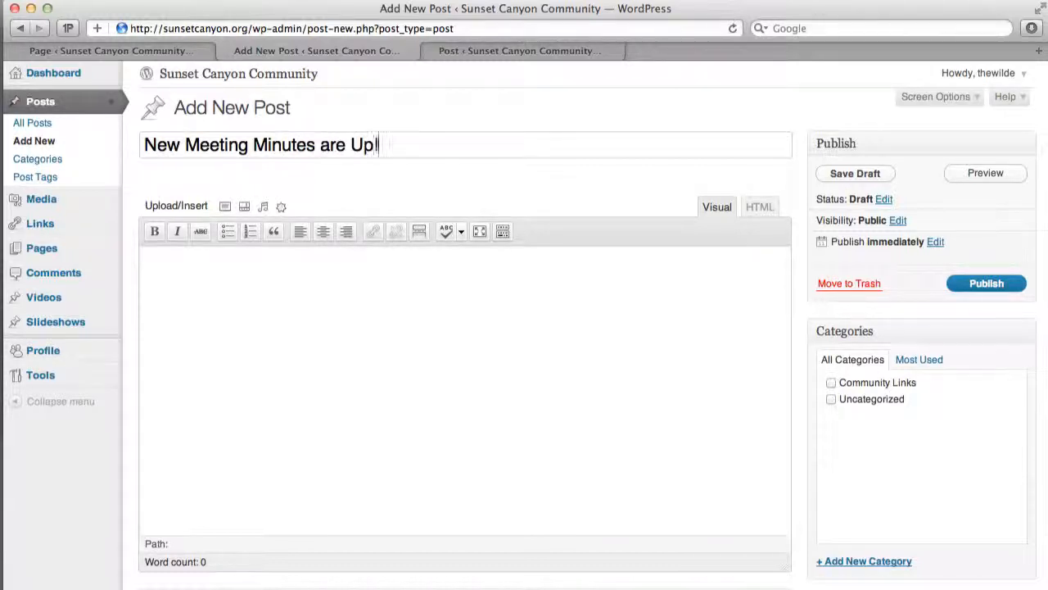
pyautogui.write('!')
# - Write the post body with the line "These are meeting minutes for Aug 2011" and, below it, "It was fun!"
pyautogui.press('Tab')
pyautogui.write('Th')
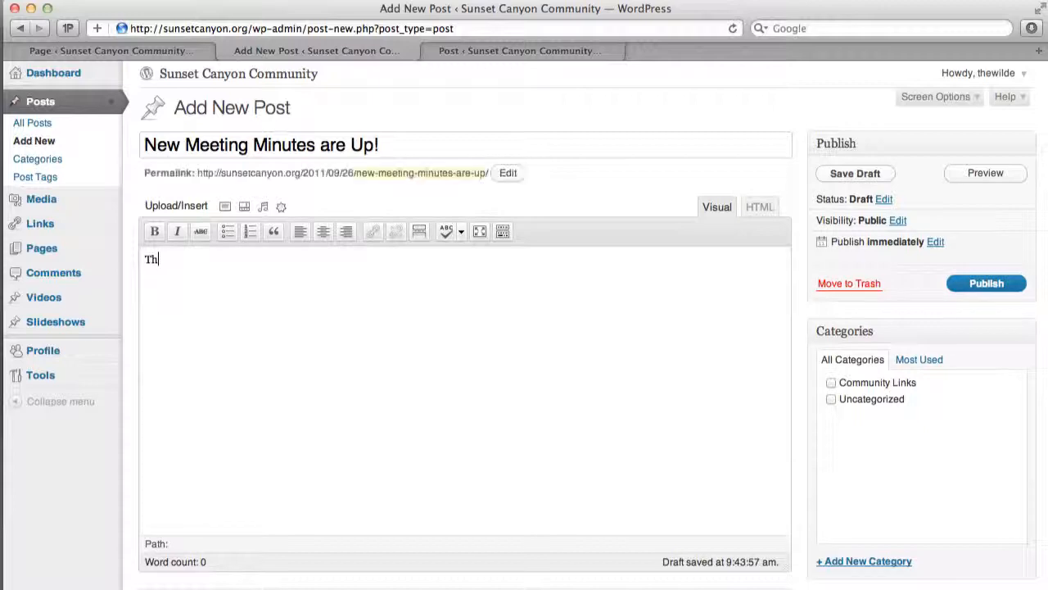
pyautogui.write('ese are meeting minutes f')
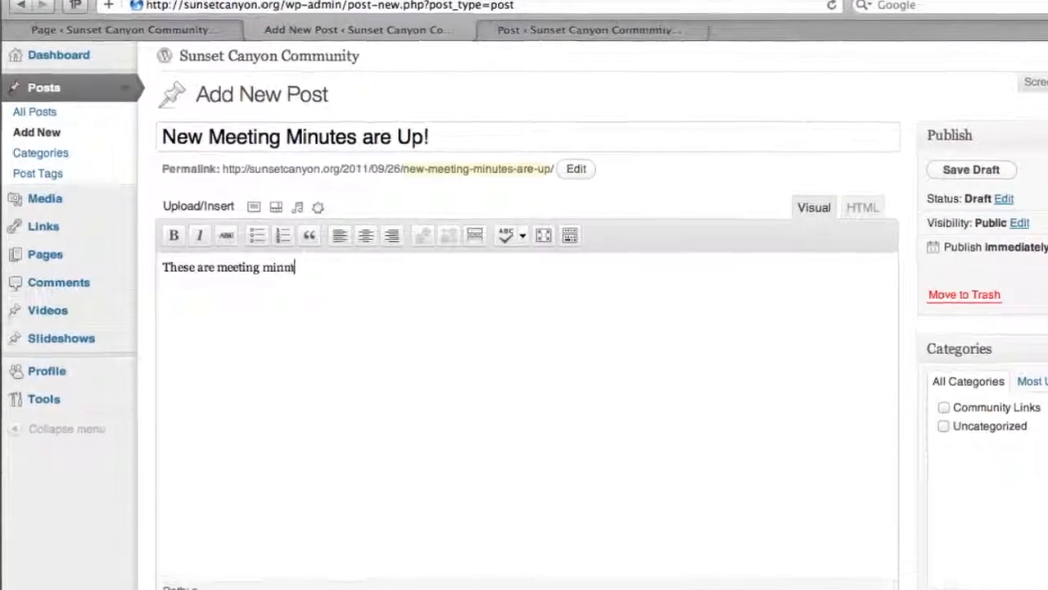
pyautogui.write('or Aug 2011')
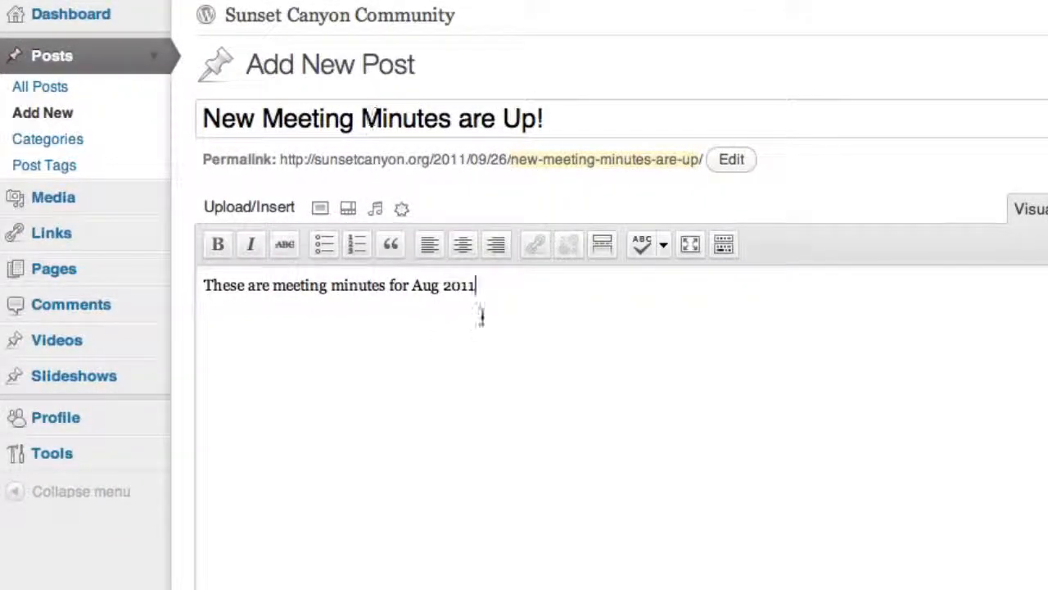
pyautogui.moveTo(499, 283); pyautogui.dragTo(197, 285)
pyautogui.click(465, 297)
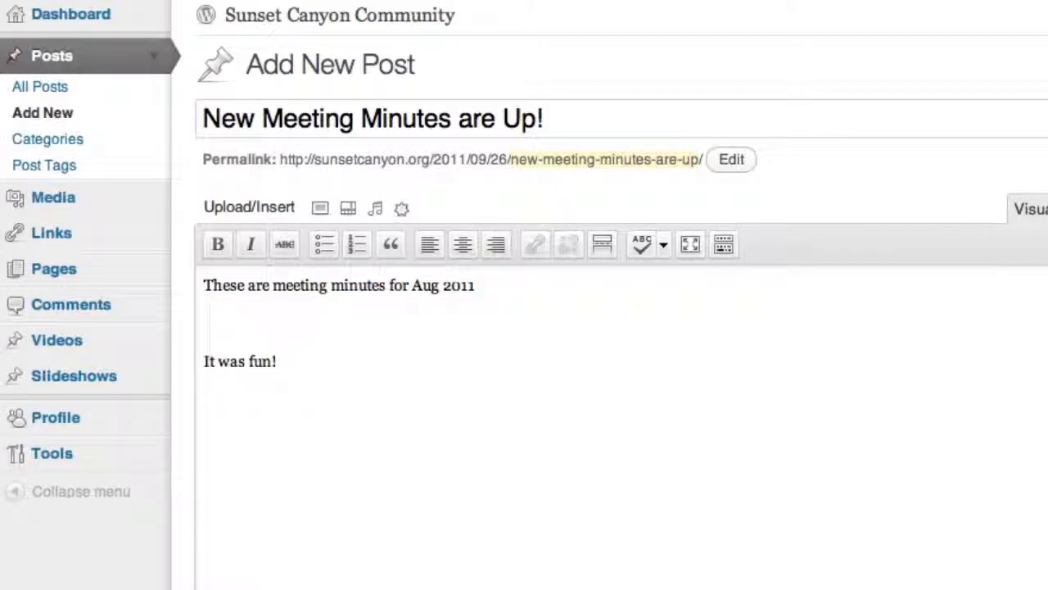
# - Link the line "These are meeting minutes for Aug 2011" to the site's existing Documents page
pyautogui.moveTo(546, 288); pyautogui.dragTo(181, 286)
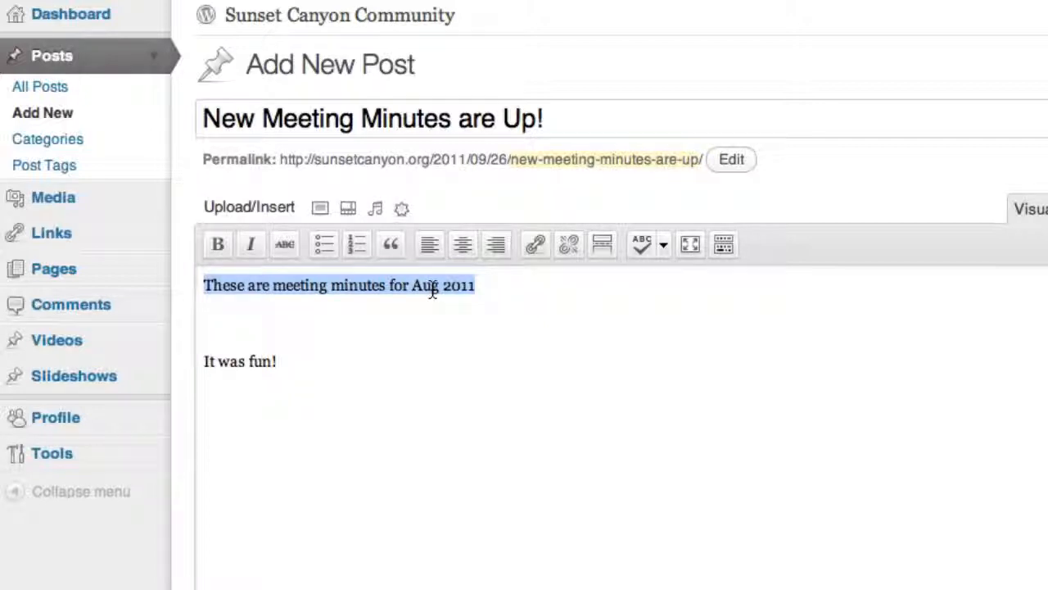
pyautogui.click(540, 244)
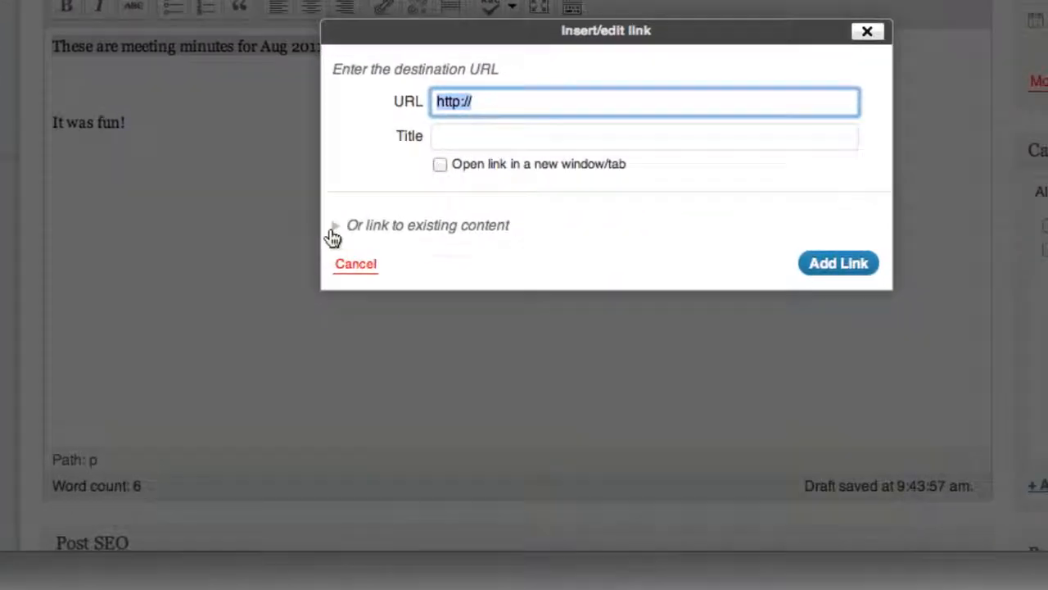
pyautogui.click(485, 466)
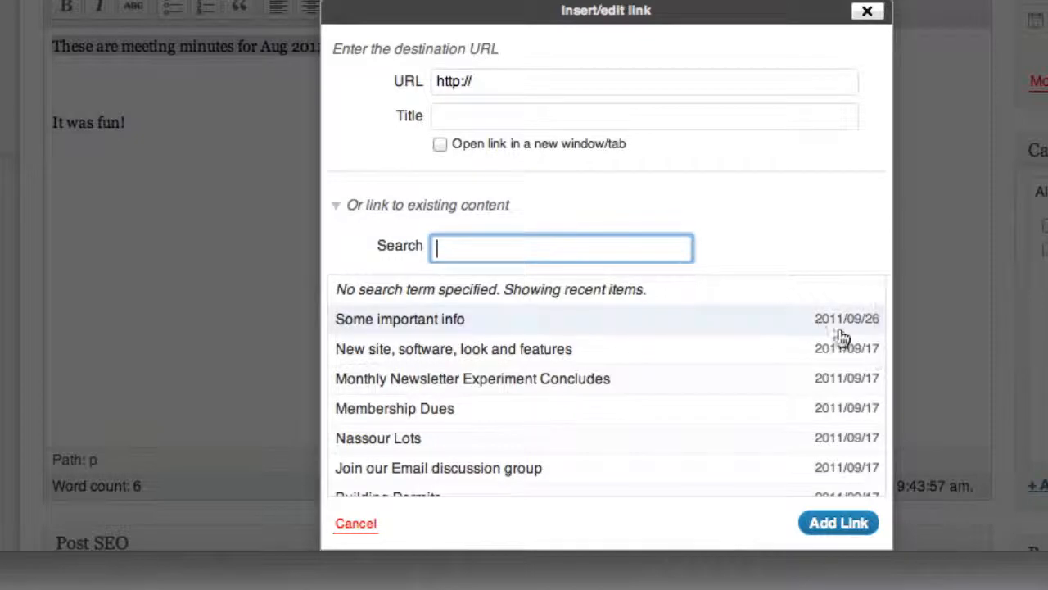
pyautogui.scroll(-3, 751, 412)
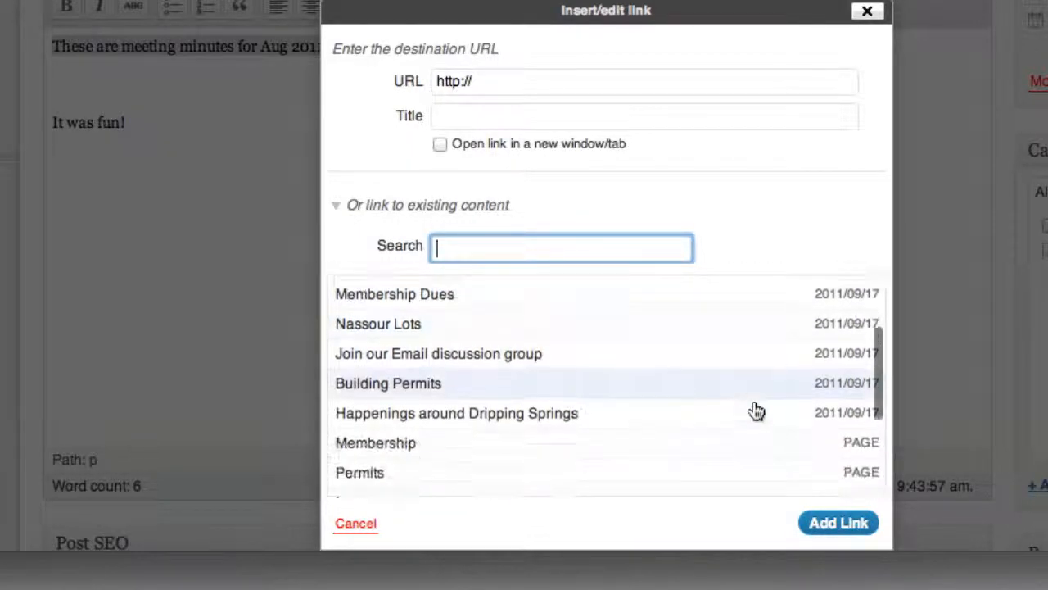
pyautogui.scroll(-5, 753, 412)
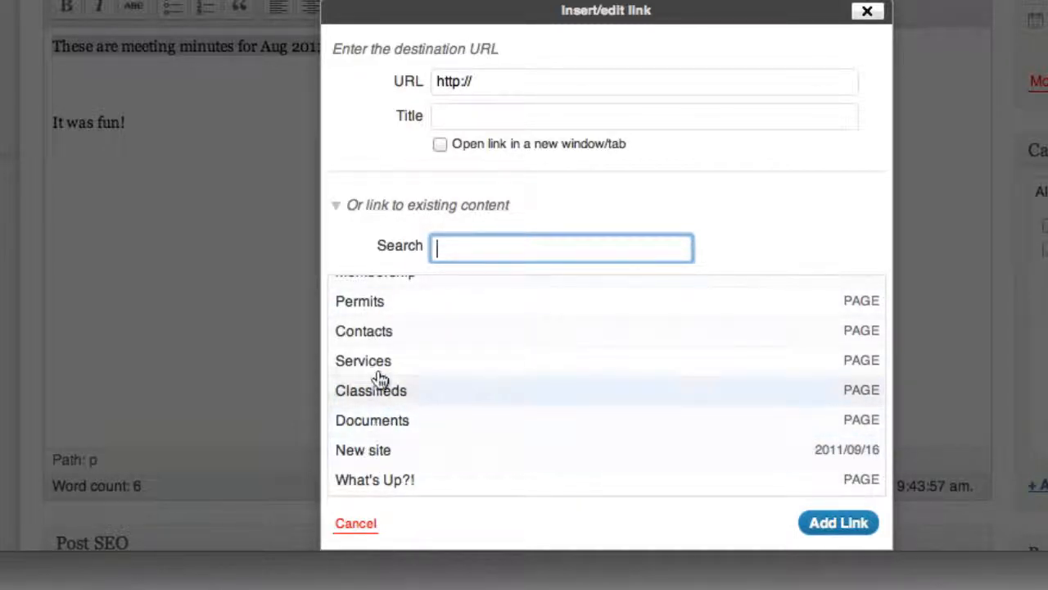
pyautogui.click(362, 421)
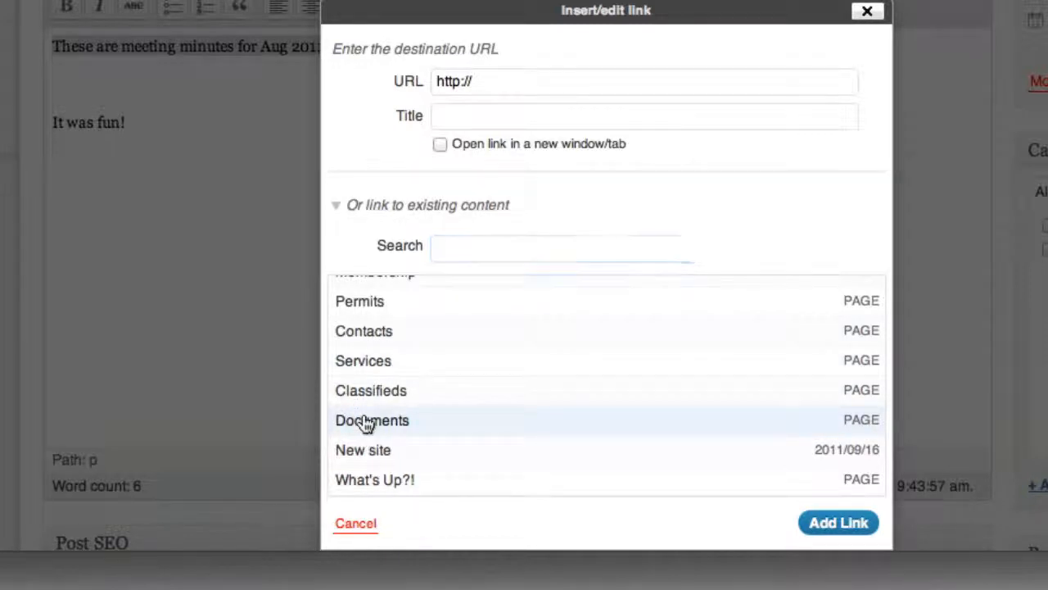
pyautogui.click(834, 534)
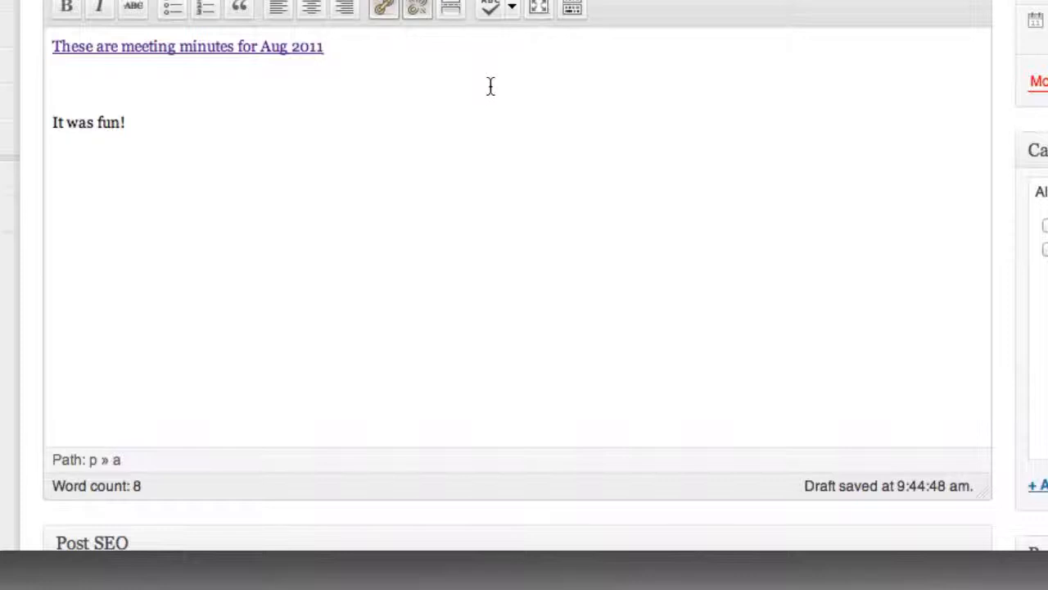
pyautogui.click(439, 203)
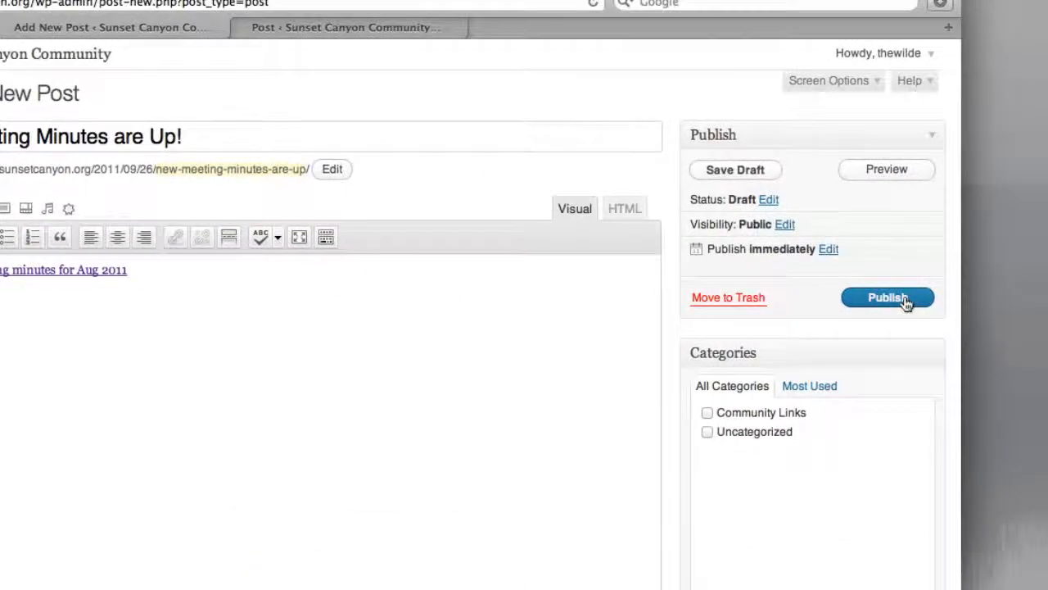
# - Publish the post and open the sunsetcanyon.org home page in a new browser tab
pyautogui.click(905, 300)
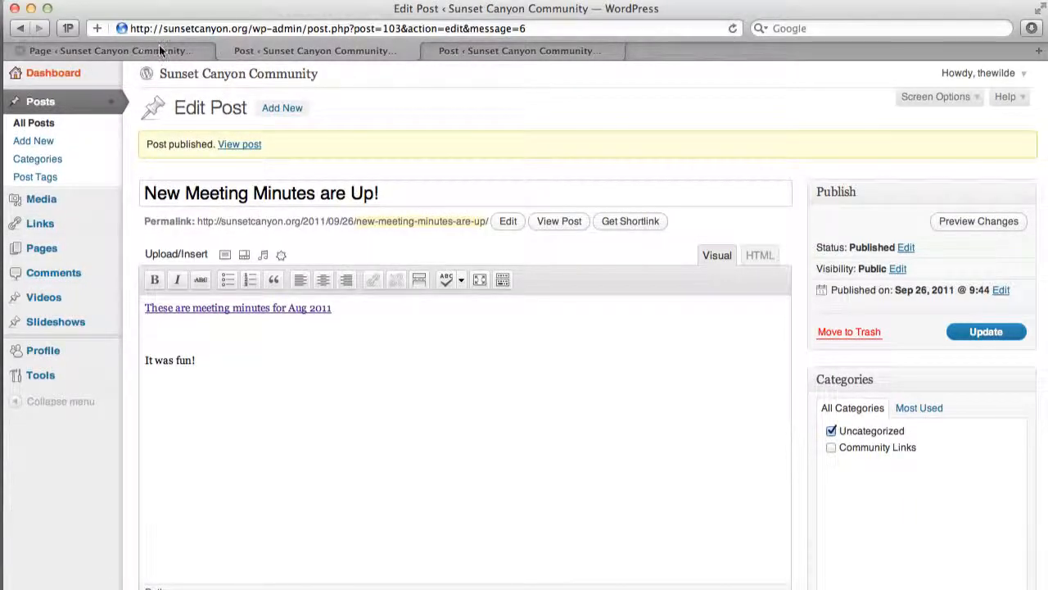
pyautogui.press('super+t')
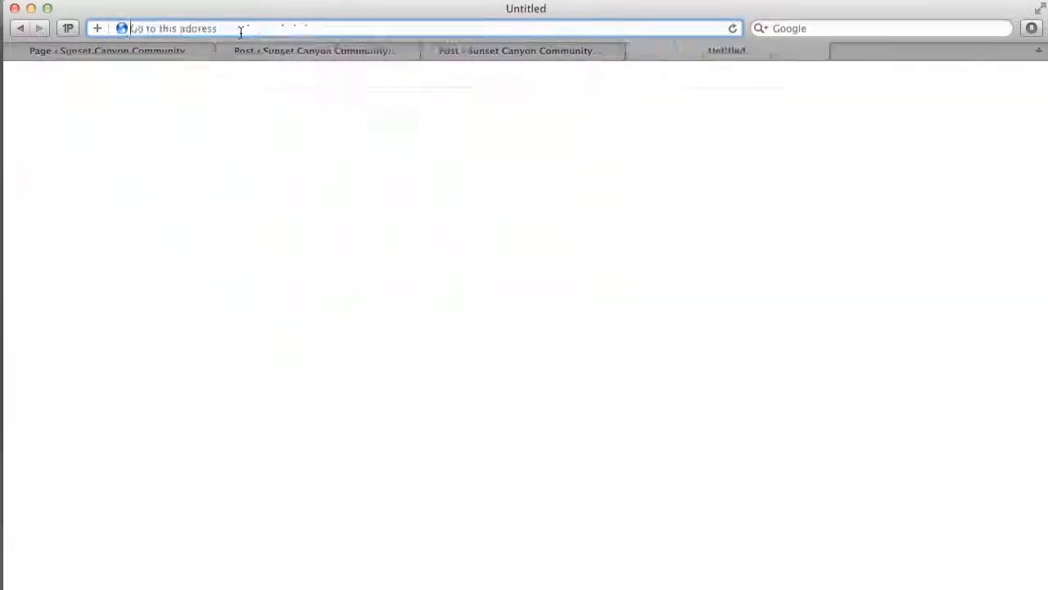
pyautogui.write('sun')
pyautogui.press('Return')
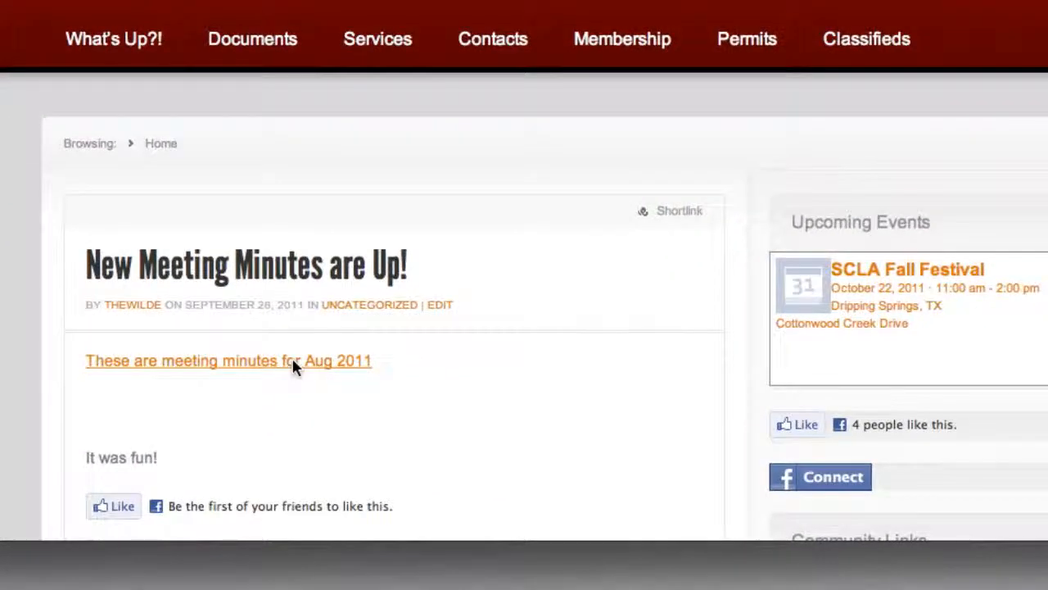
# - Test the meeting minutes link in the published post, then return to the What's Up?! page and look over its posts
pyautogui.click(293, 363)
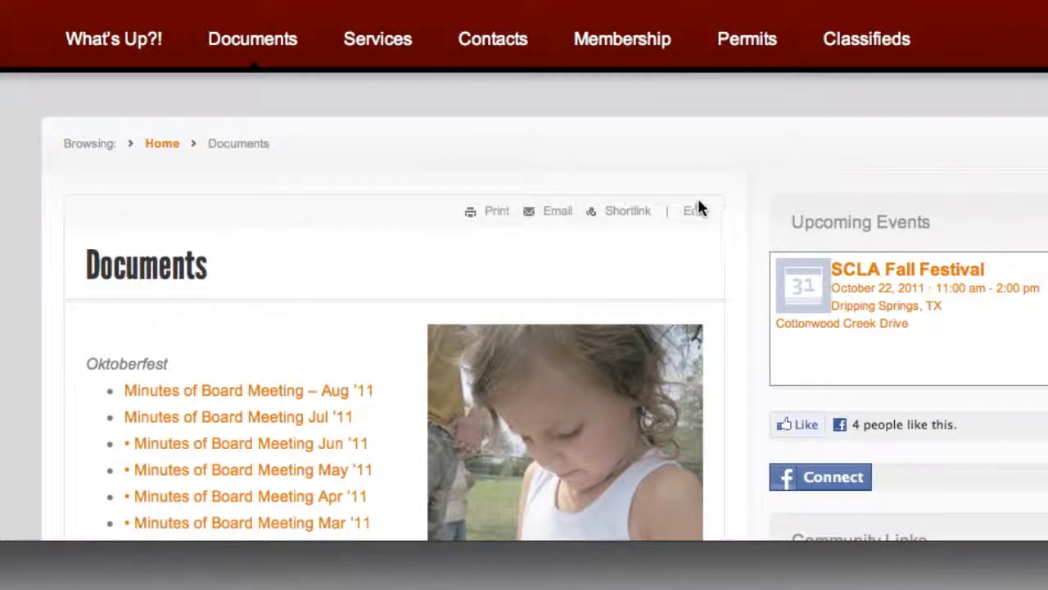
pyautogui.click(138, 51)
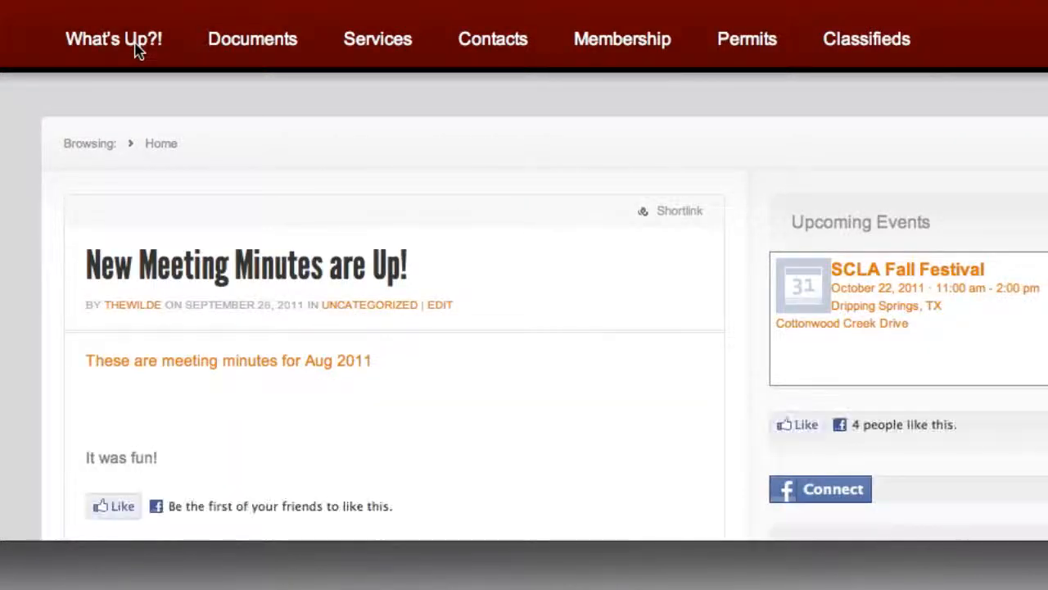
pyautogui.scroll(-5, 514, 279)
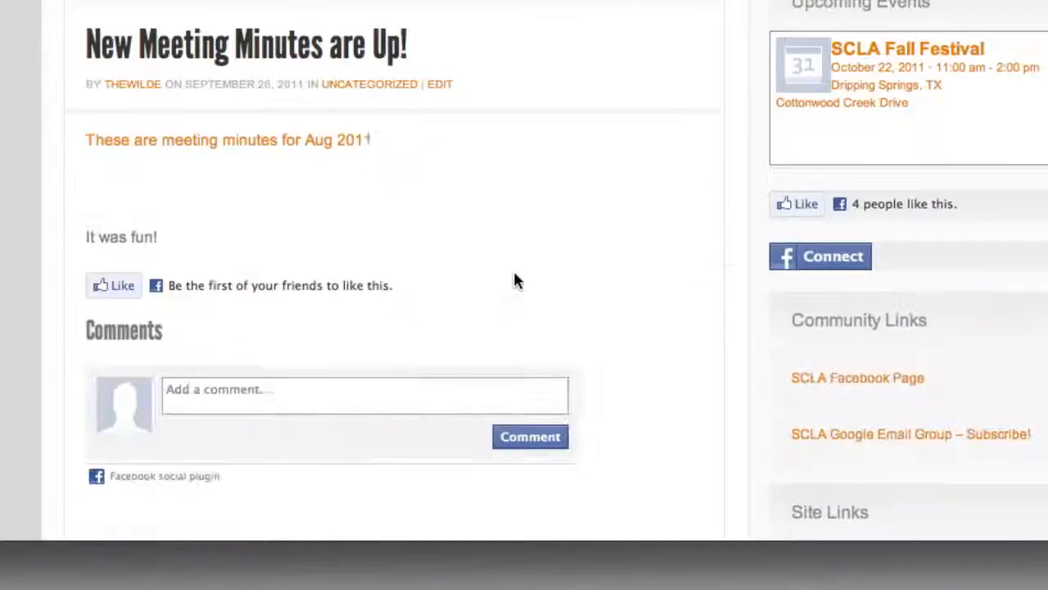
pyautogui.scroll(5, 515, 194)
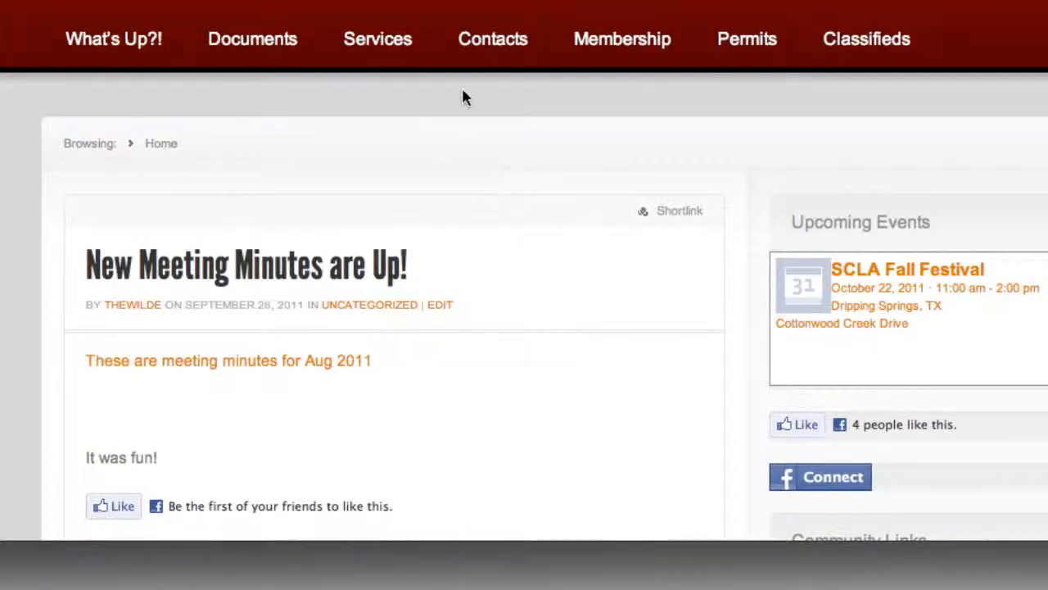
pyautogui.scroll(-5, 258, 266)
pyautogui.scroll(-1, 258, 266)
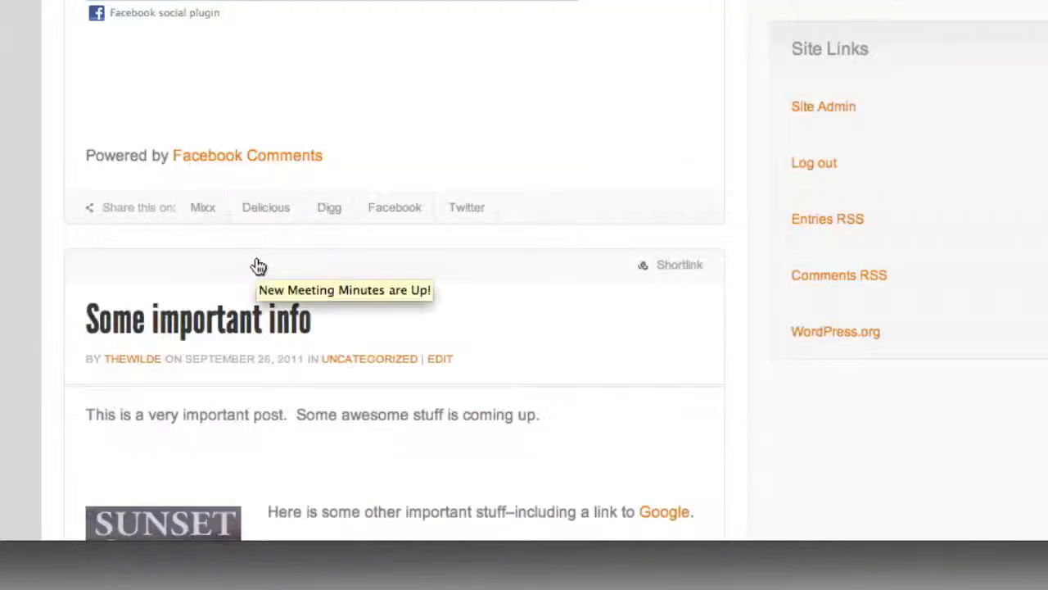
# - Go to the site's admin dashboard and open the list of all posts
pyautogui.scroll(6, 258, 266)
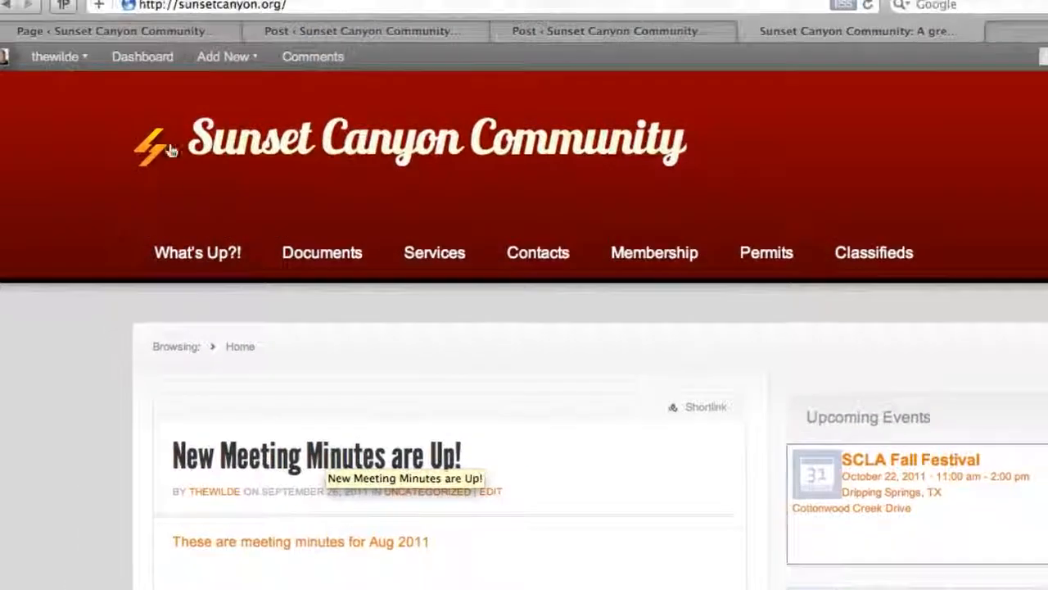
pyautogui.moveTo(100, 90)
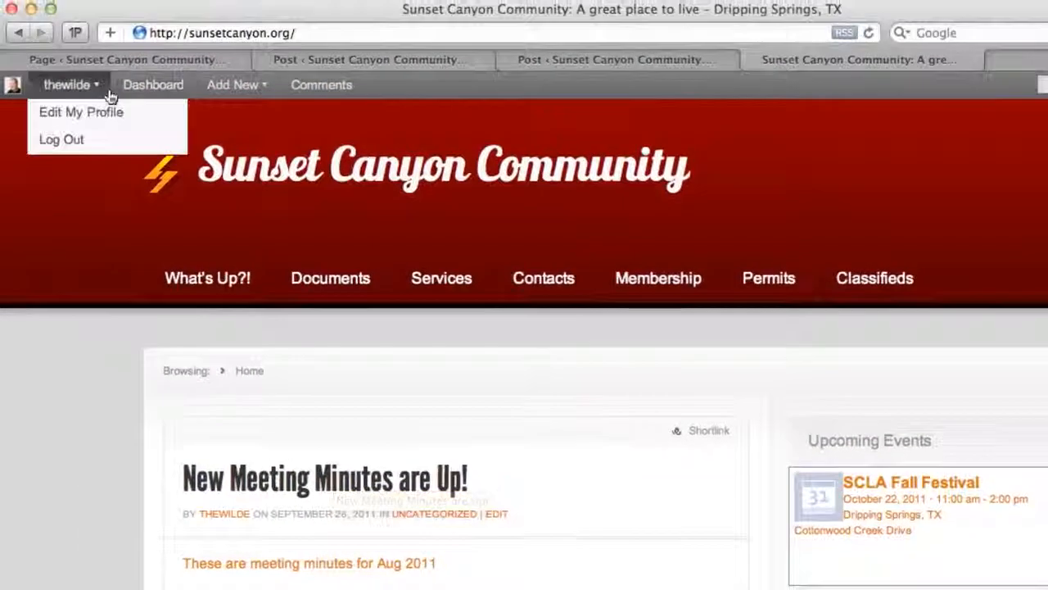
pyautogui.click(142, 84)
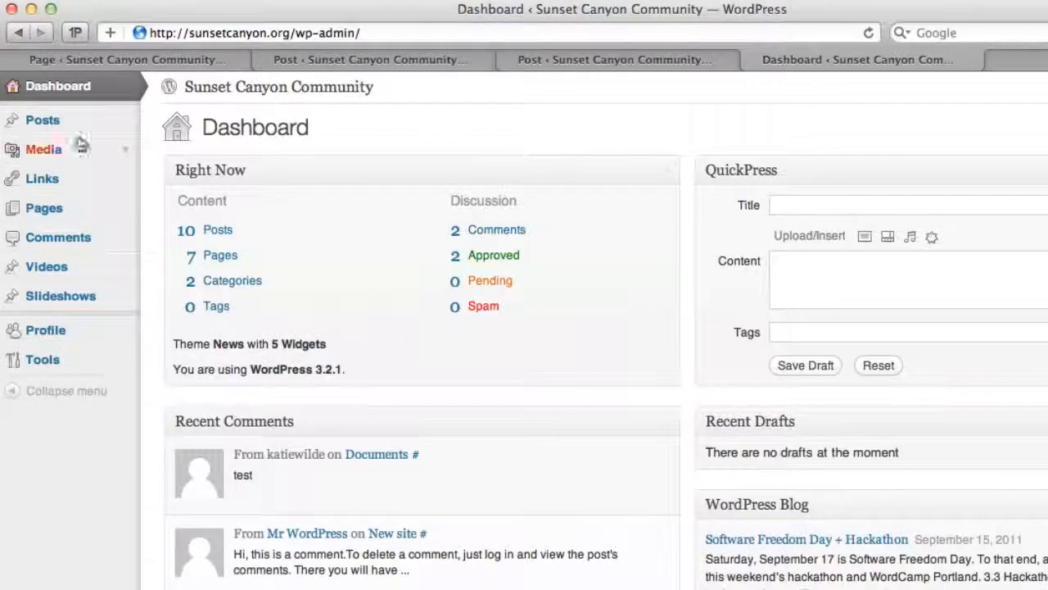
pyautogui.click(49, 124)
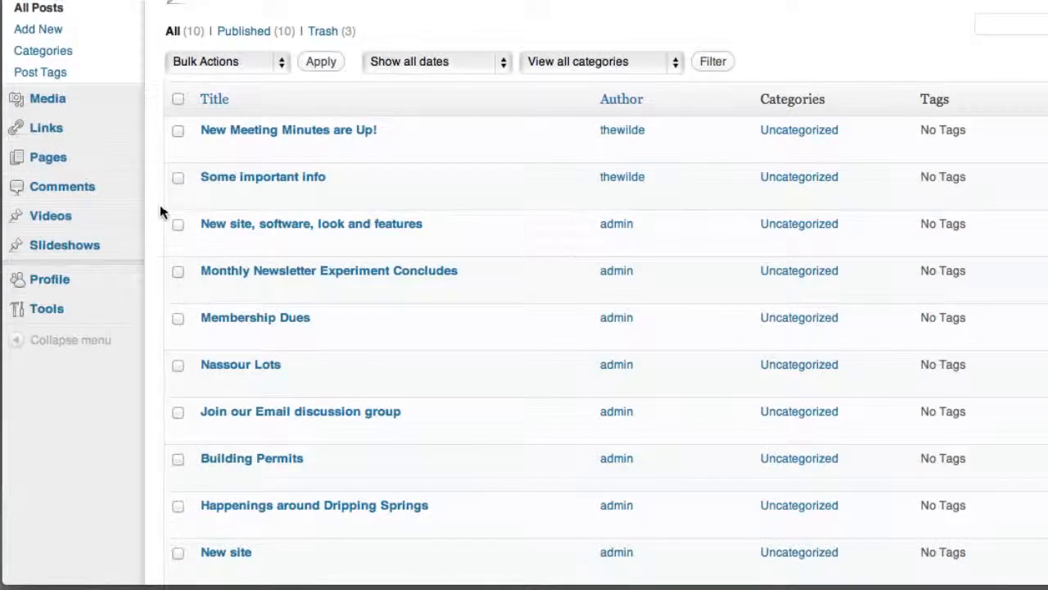
# - Move the posts "New Meeting Minutes are Up!" and "Some important info" to the Trash with one bulk action
pyautogui.click(178, 179)
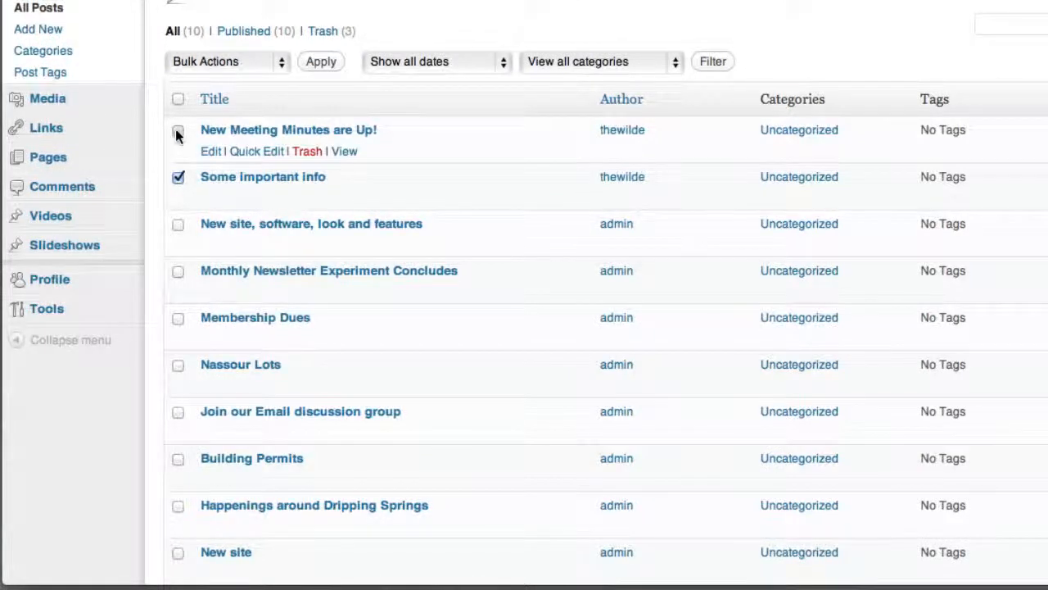
pyautogui.click(177, 130)
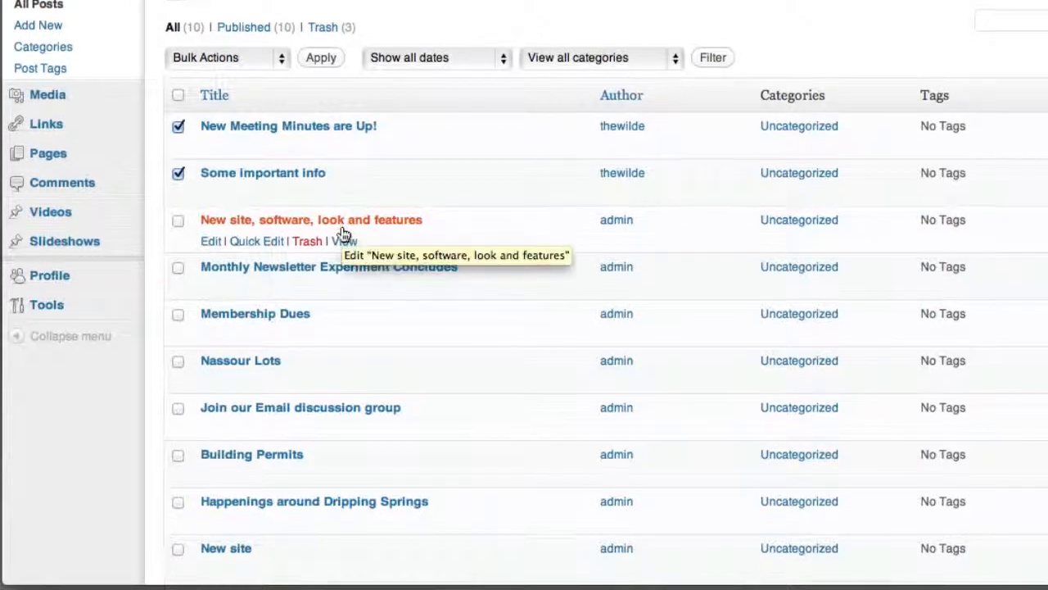
pyautogui.scroll(-4, 344, 234)
pyautogui.click(276, 489)
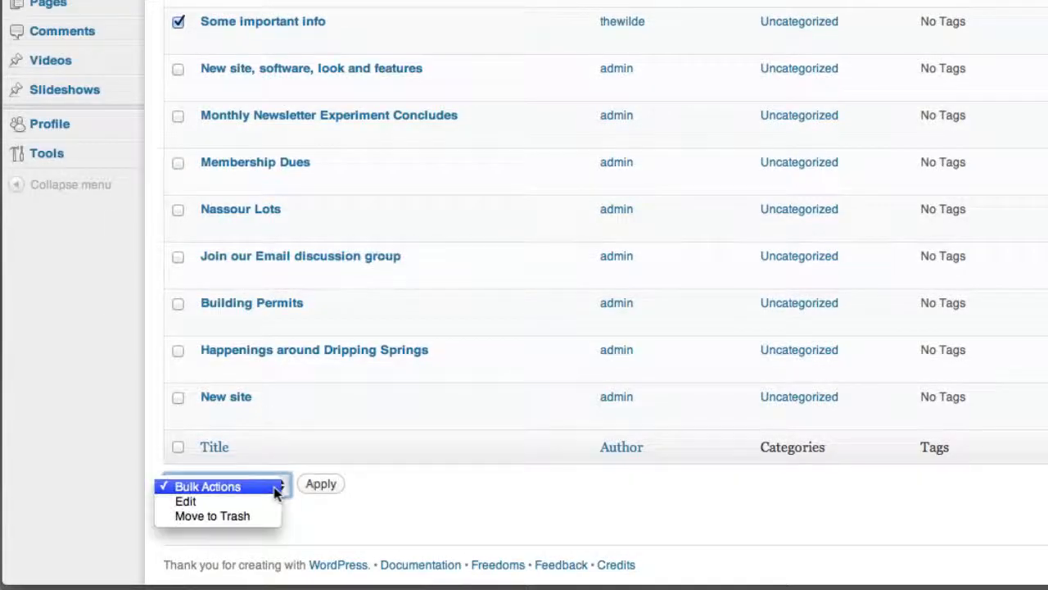
pyautogui.click(264, 515)
pyautogui.click(331, 485)
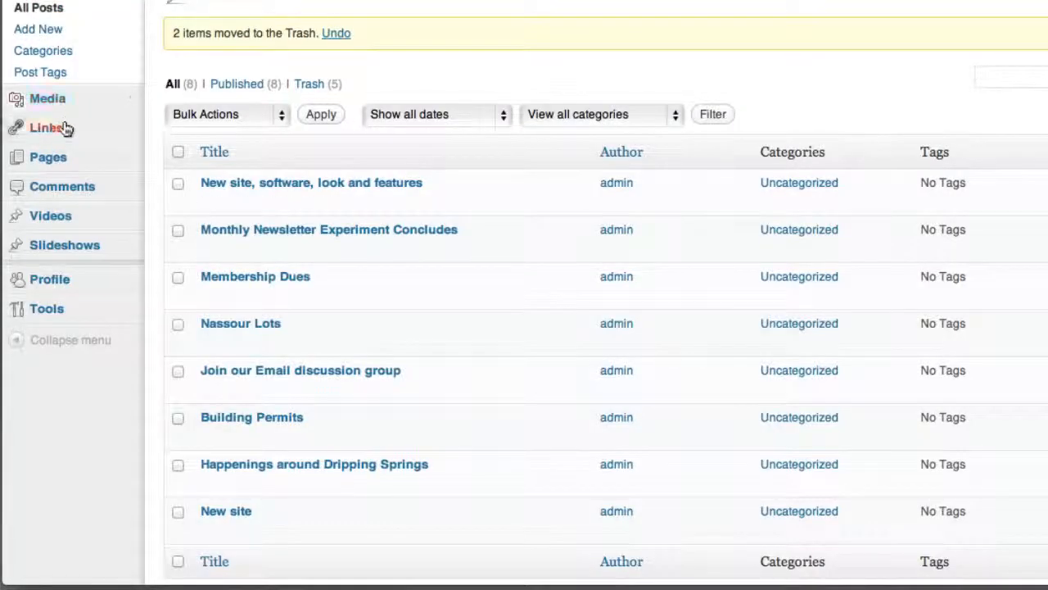
# - Remove the newest minutes entry, above "Minutes of Board Meeting Jul '11", from the Documents page and update the page
pyautogui.click(67, 158)
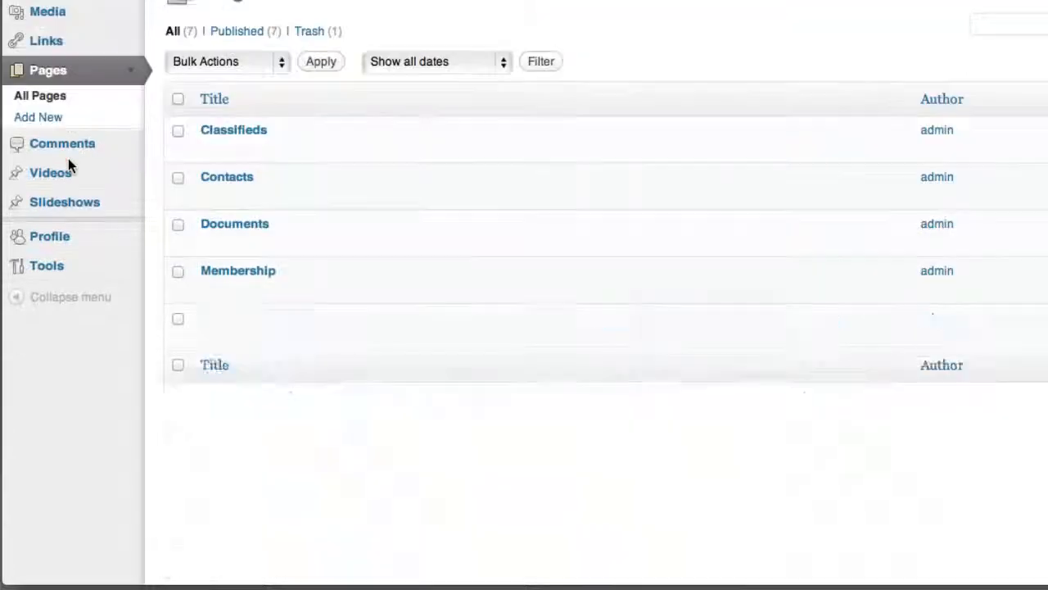
pyautogui.click(249, 223)
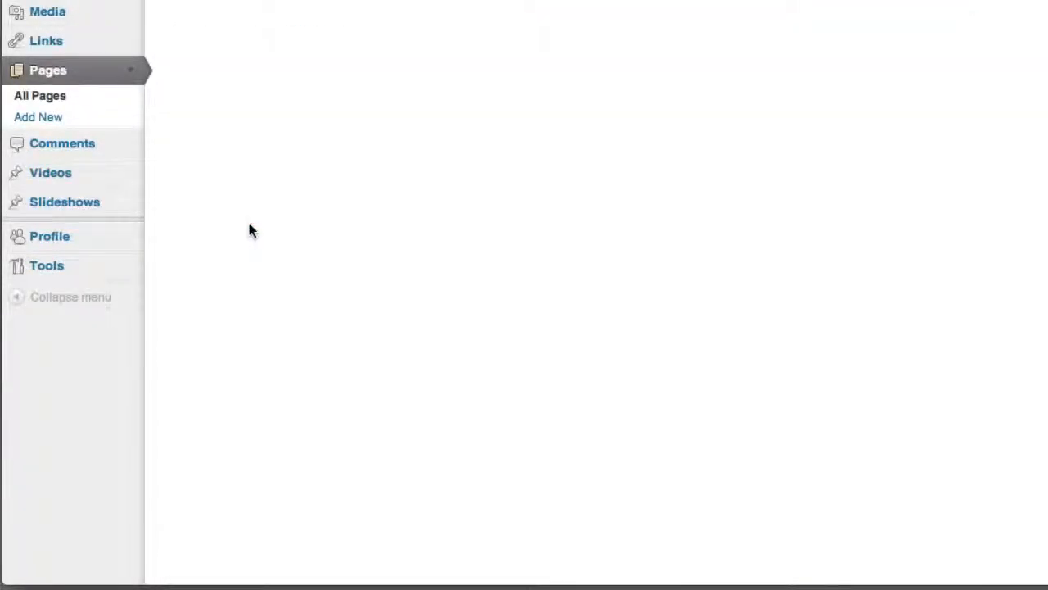
pyautogui.moveTo(439, 259); pyautogui.dragTo(205, 260)
pyautogui.press('Delete')
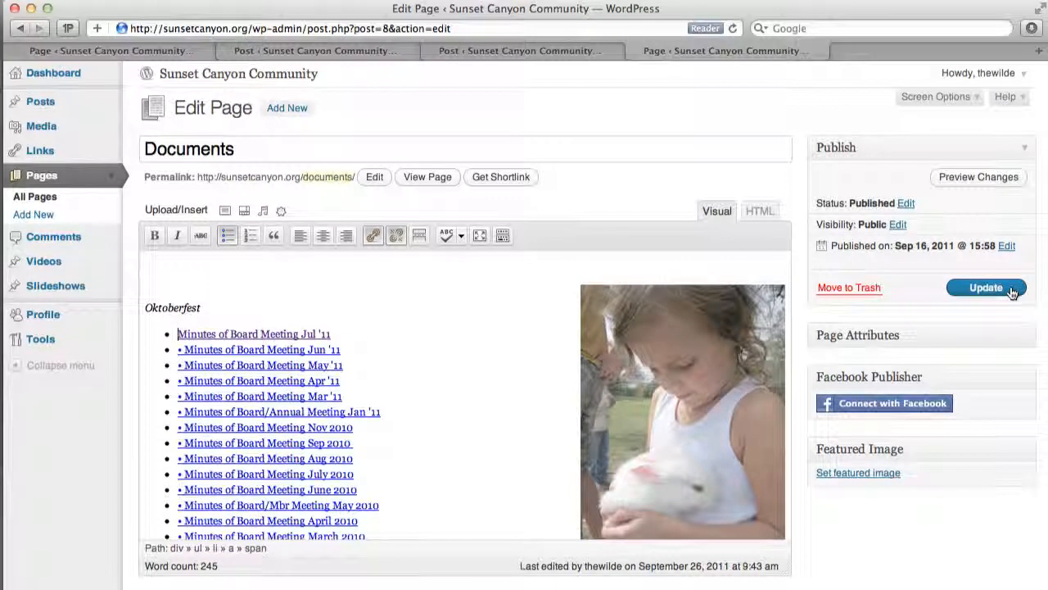
pyautogui.click(1011, 290)
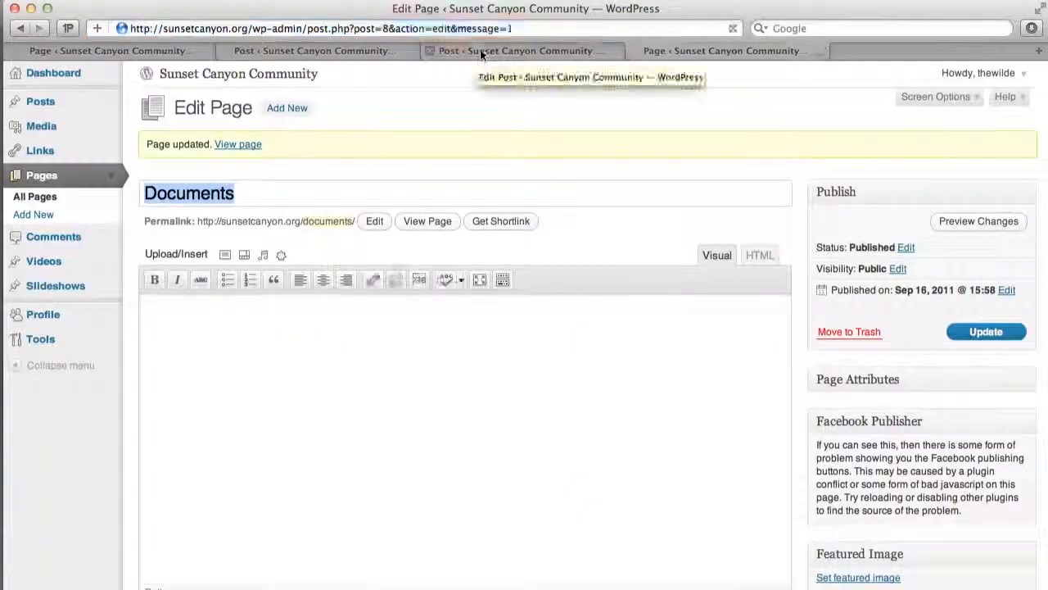
# - Load the sunsetcanyon.org home page in the browser tab that holds the "Some important info" post editor
pyautogui.click(478, 52)
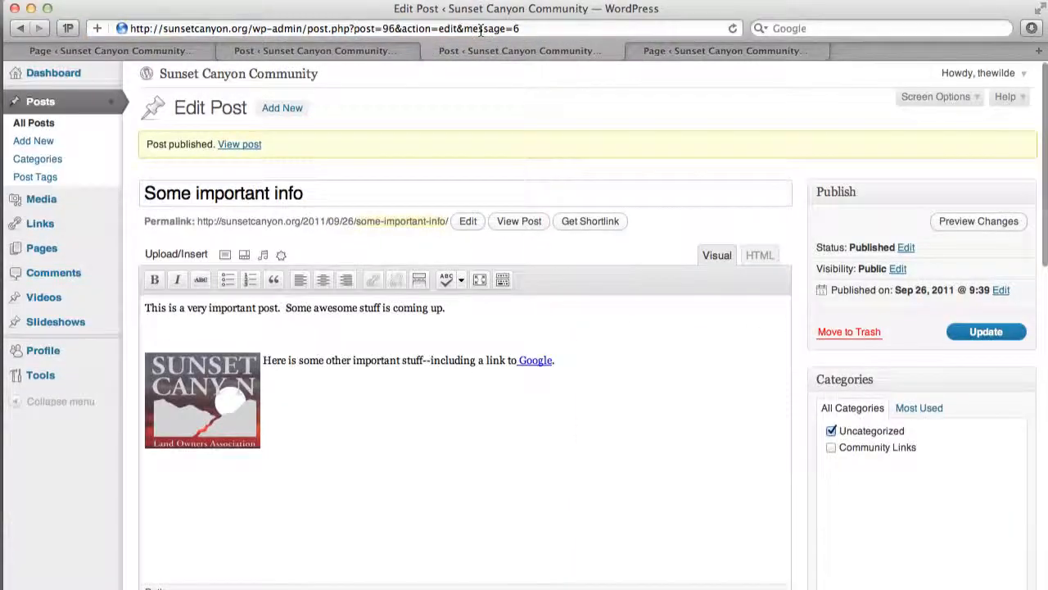
pyautogui.click(480, 30)
pyautogui.write('sunsetcanyon.org/')
pyautogui.press('Return')
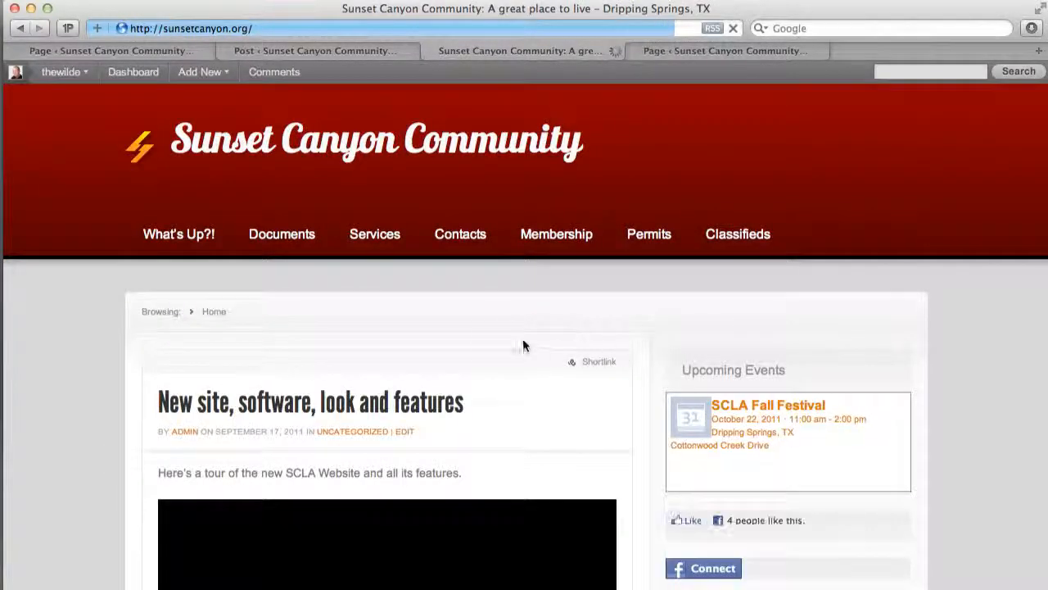
# - Open the site's public Documents page and look over its list of board meeting minutes
pyautogui.click(295, 242)
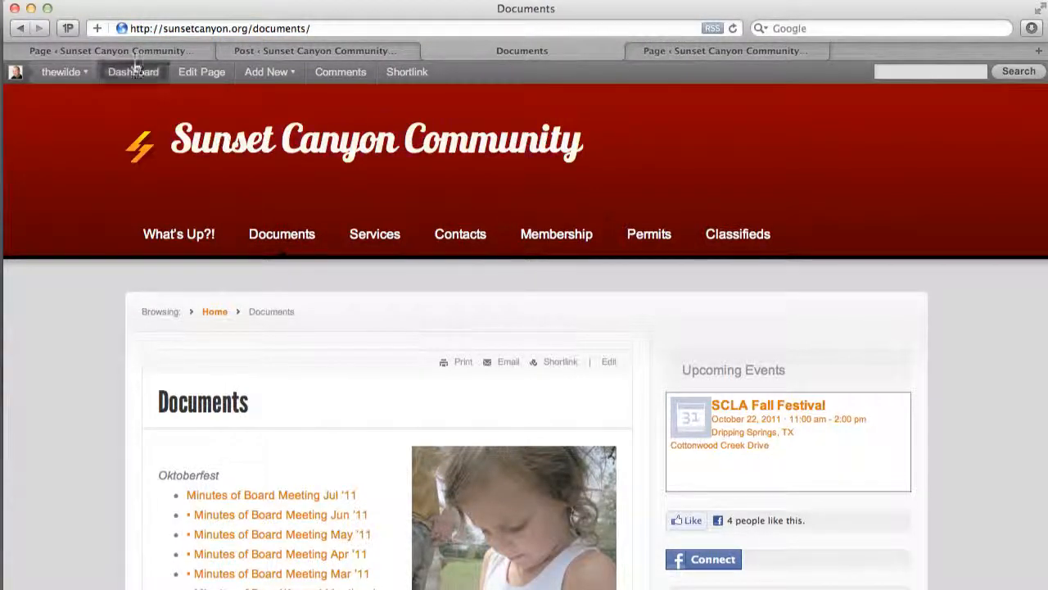
pyautogui.moveTo(65, 74)
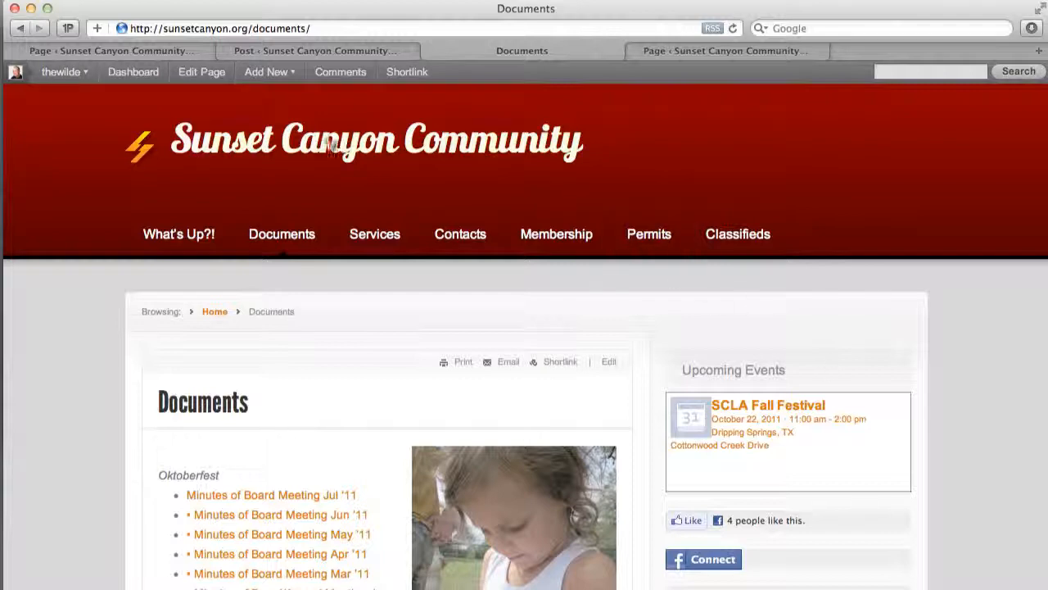
pyautogui.scroll(-5, 982, 421)
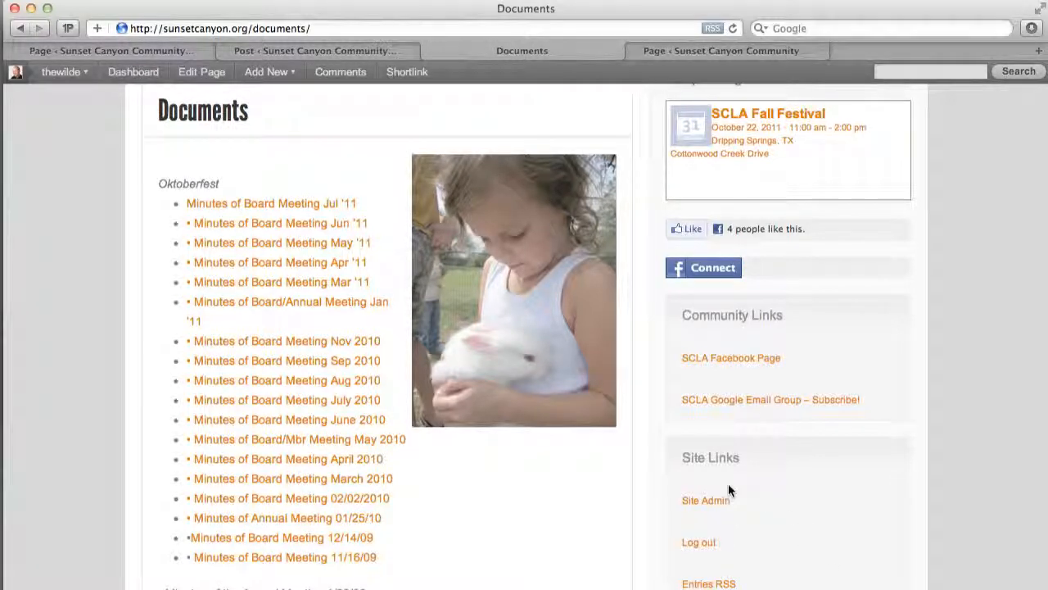
pyautogui.scroll(3, 728, 485)
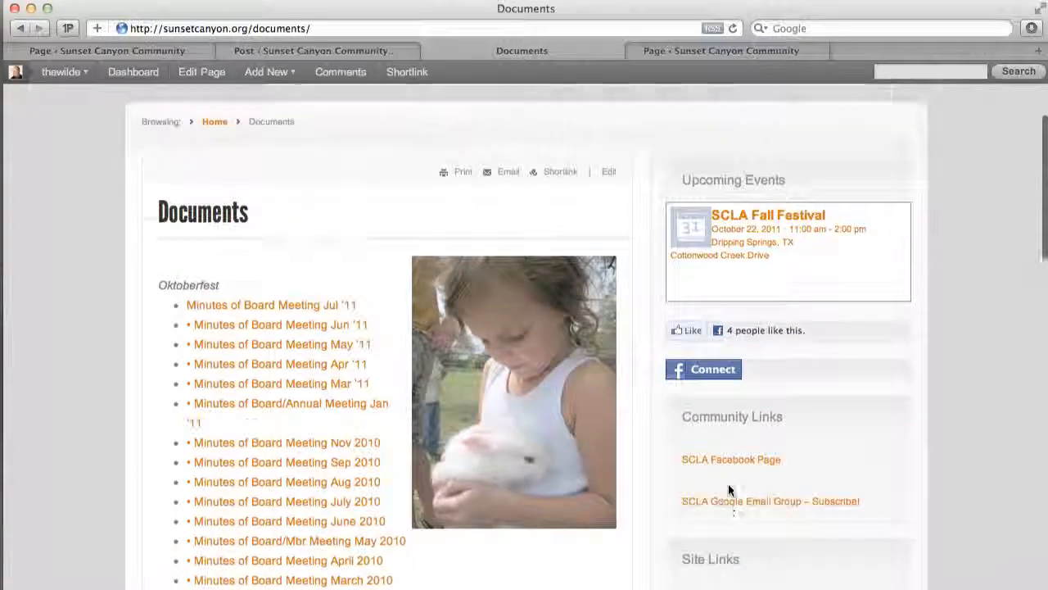
pyautogui.scroll(5, 730, 488)
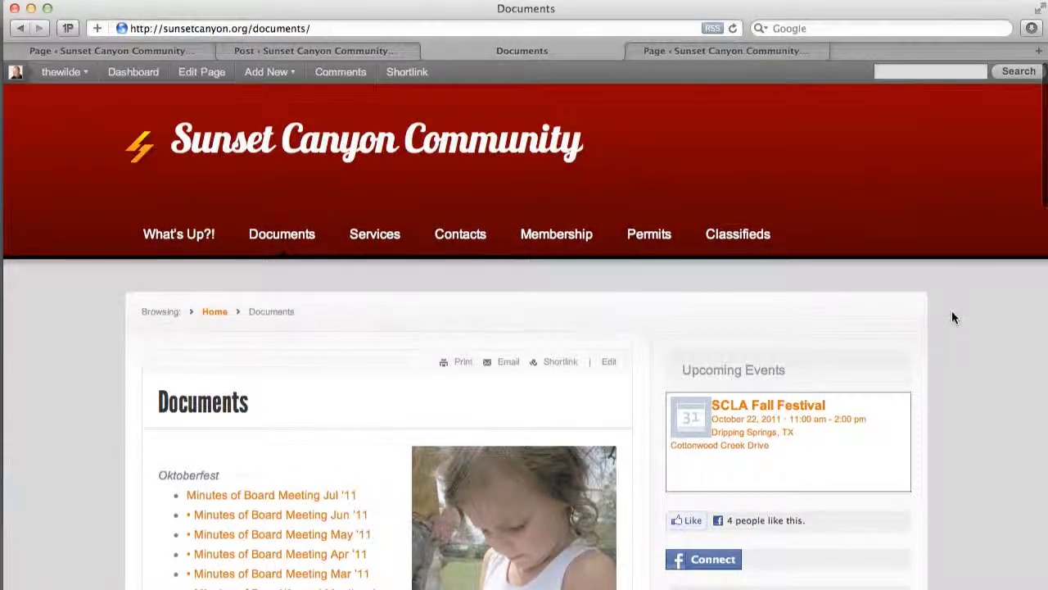